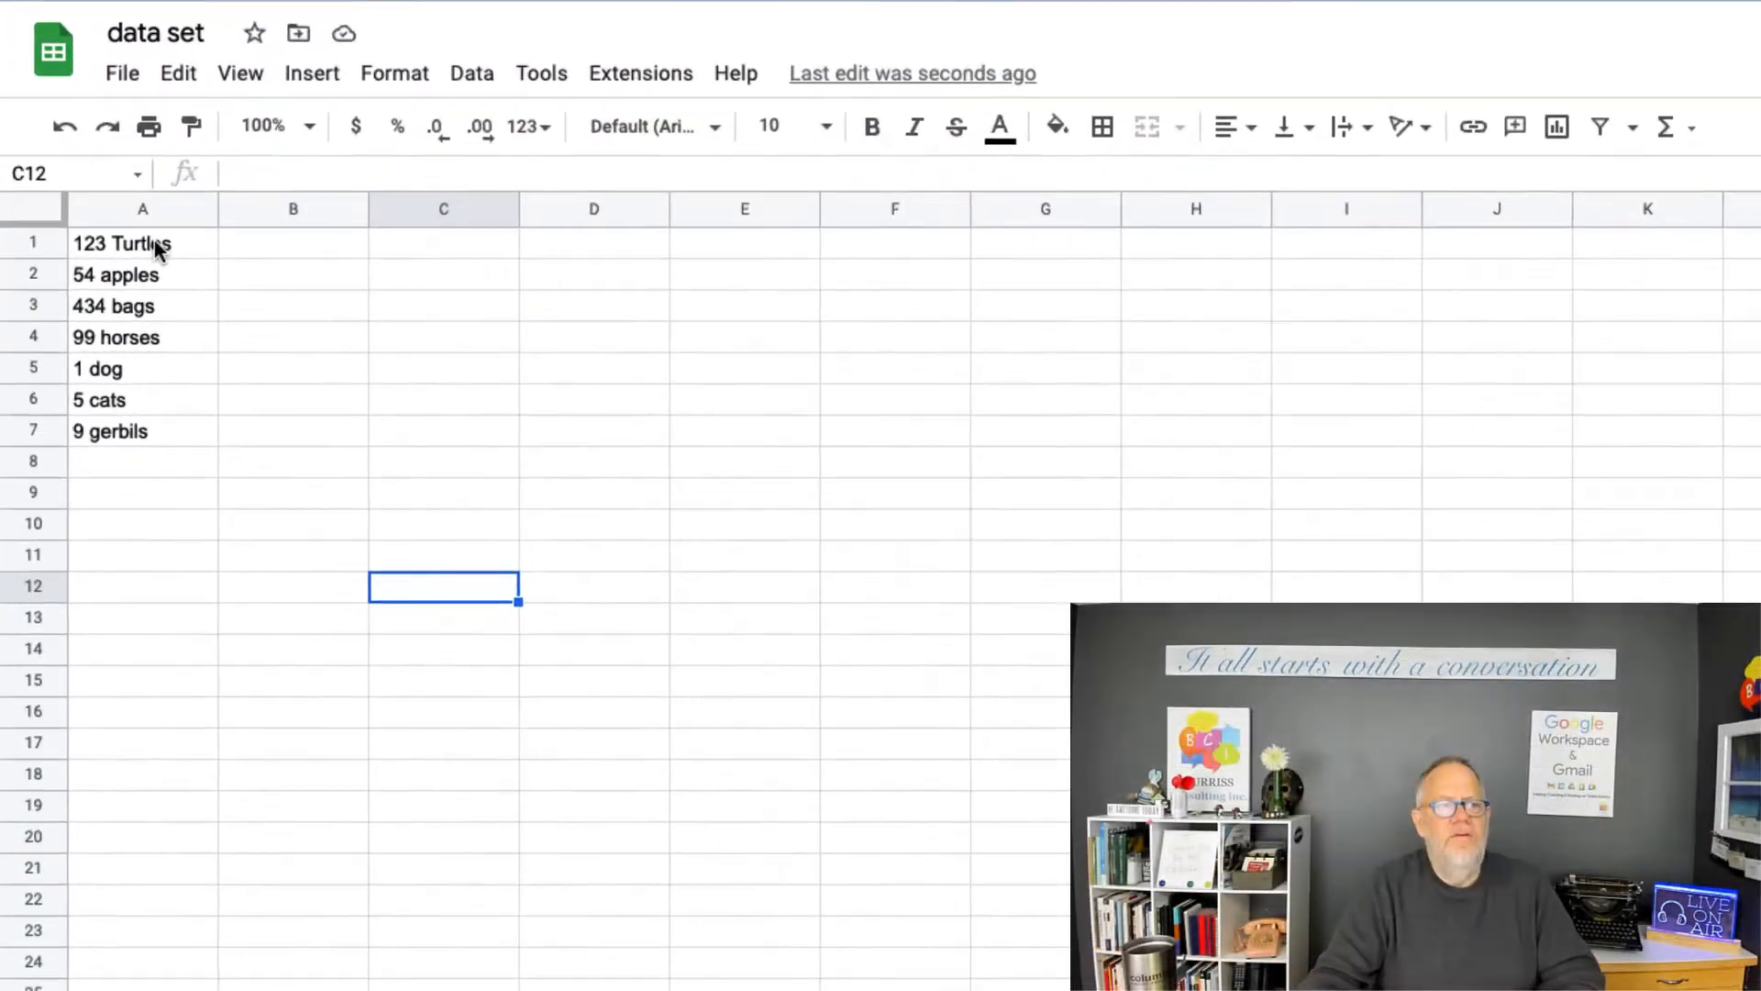
# Try adding 5 to the text in A1 by entering the formula =A1+5 in cell B1.
pyautogui.click(138, 243)
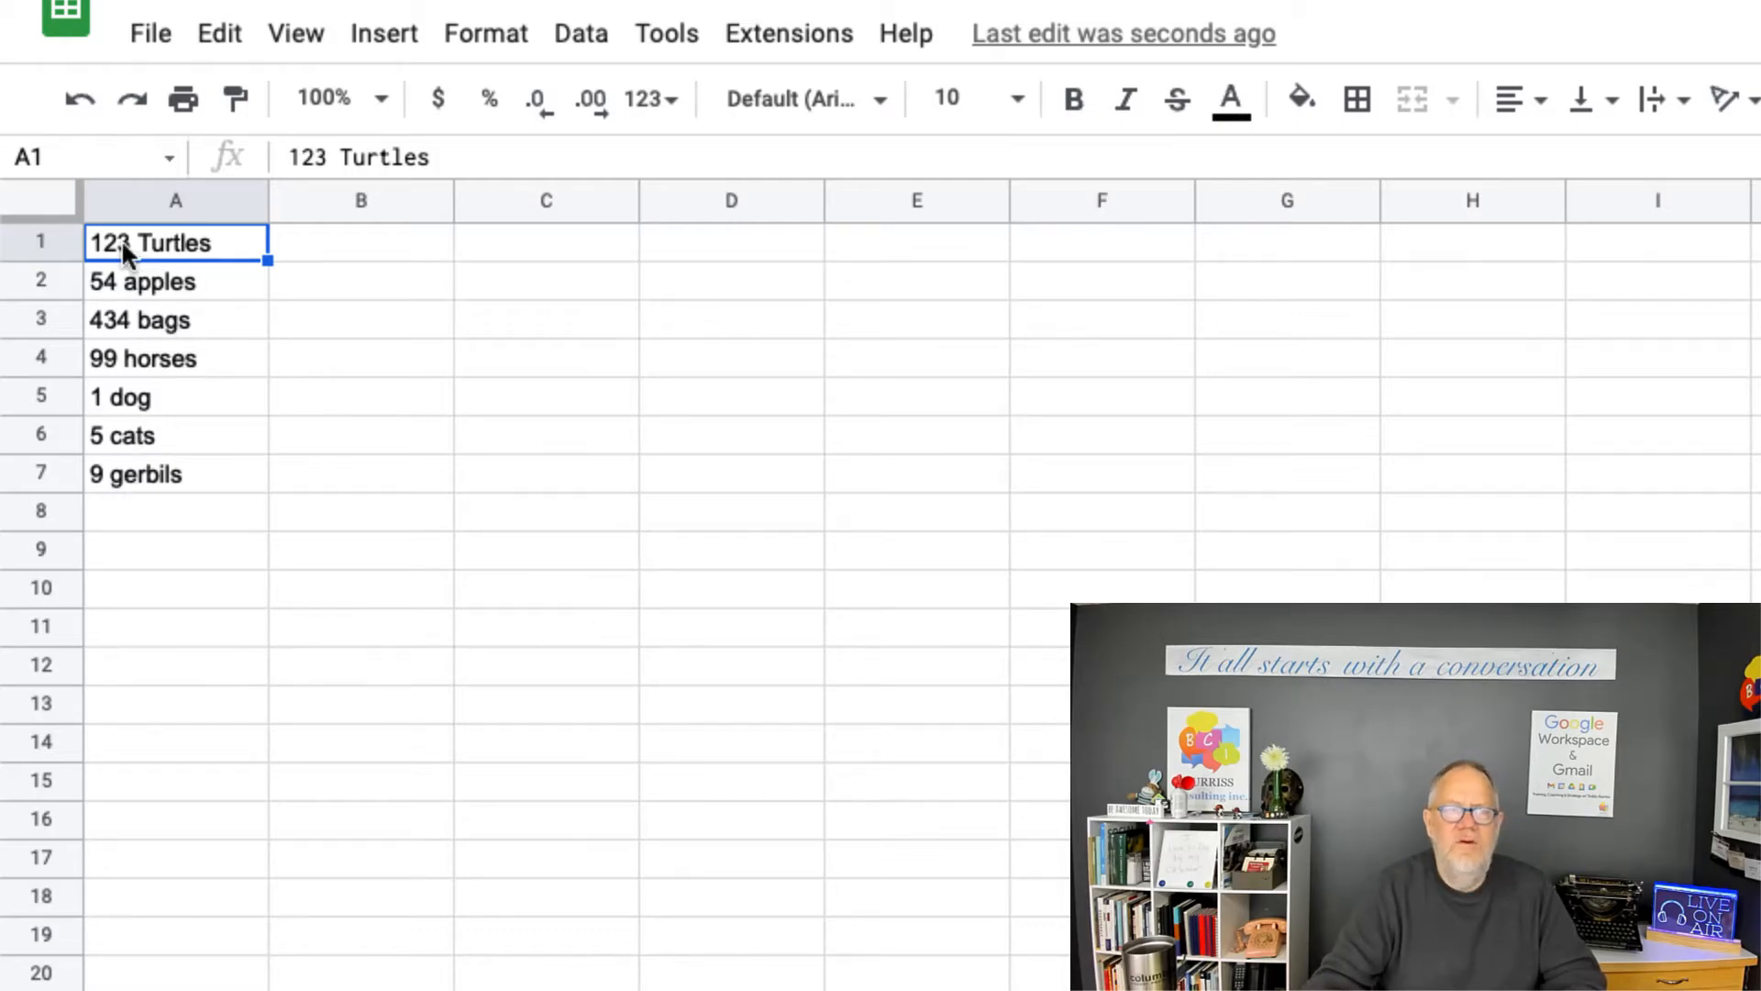
pyautogui.click(334, 254)
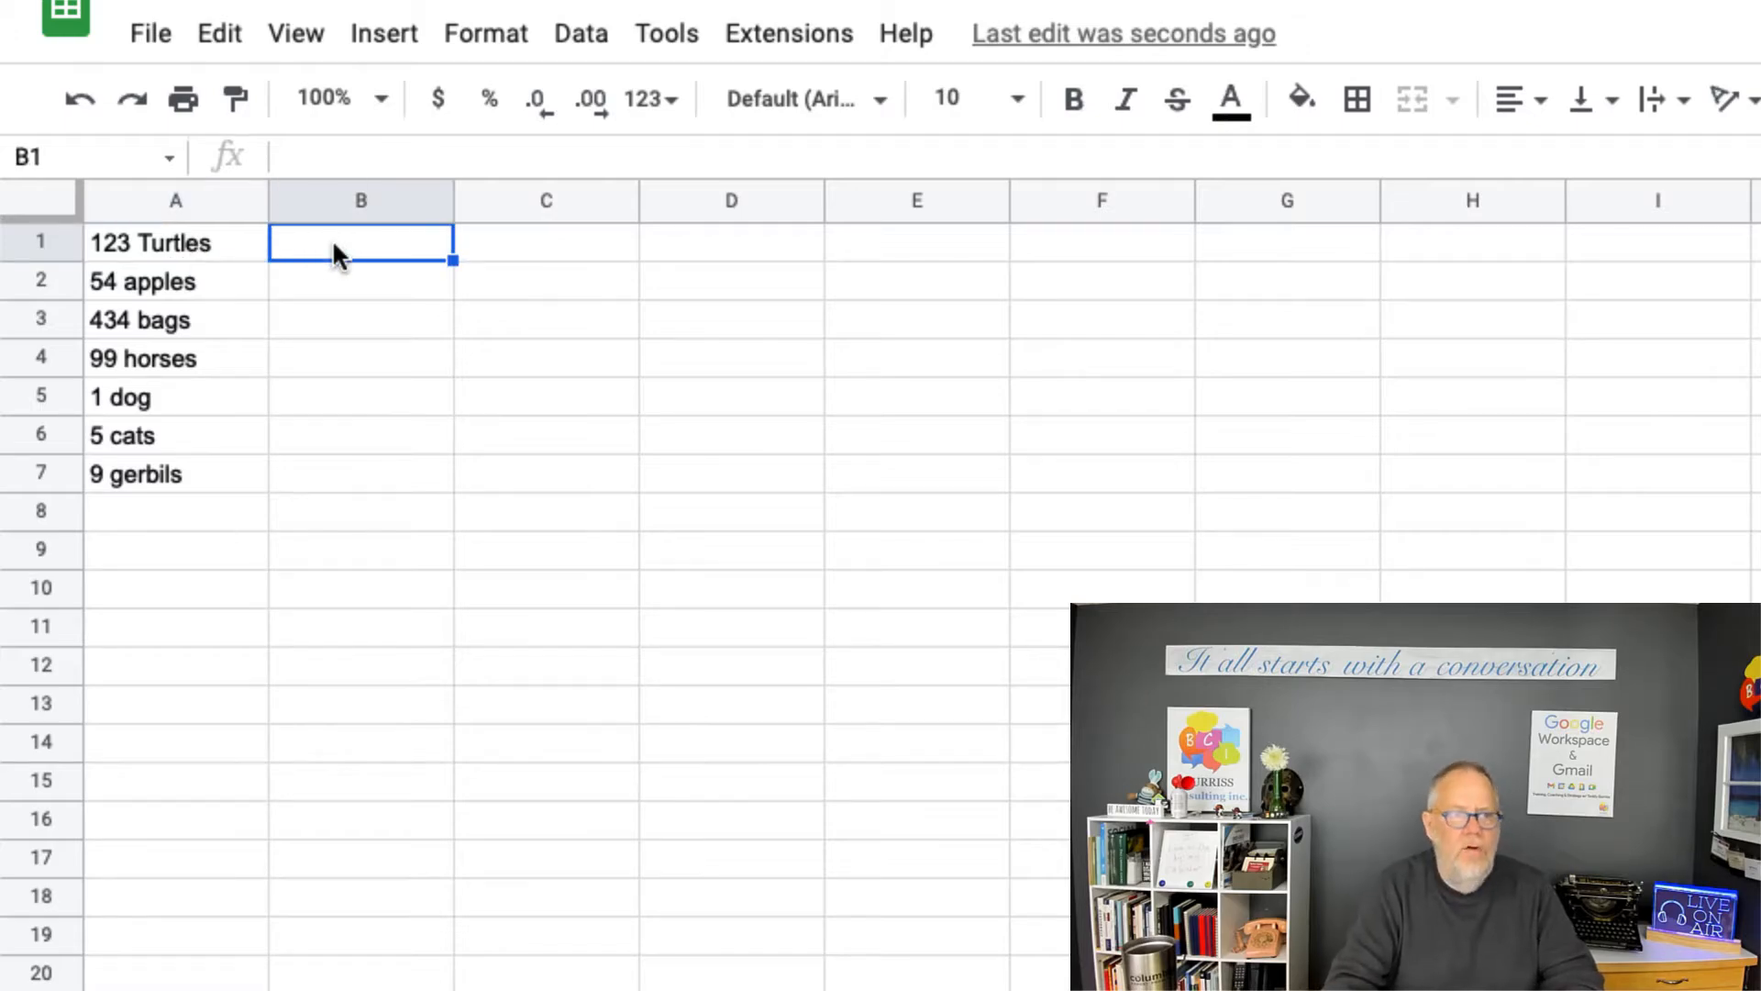
pyautogui.write('=A1+')
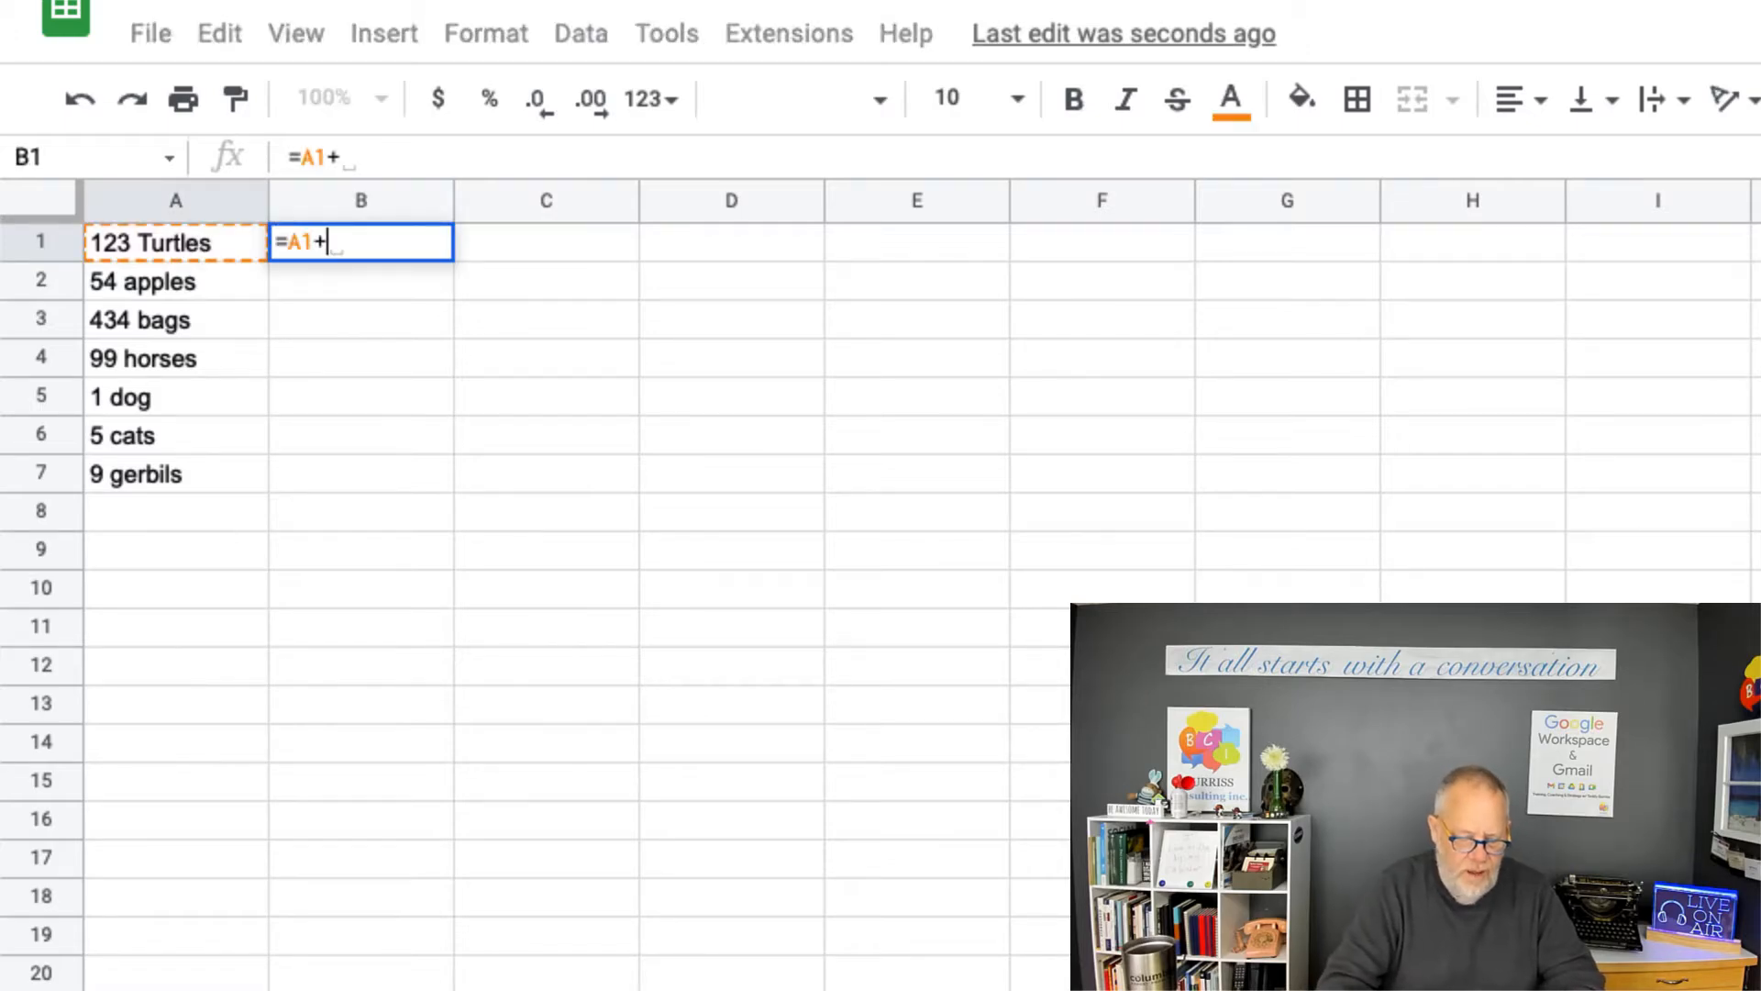
pyautogui.write('5')
pyautogui.press('Return')
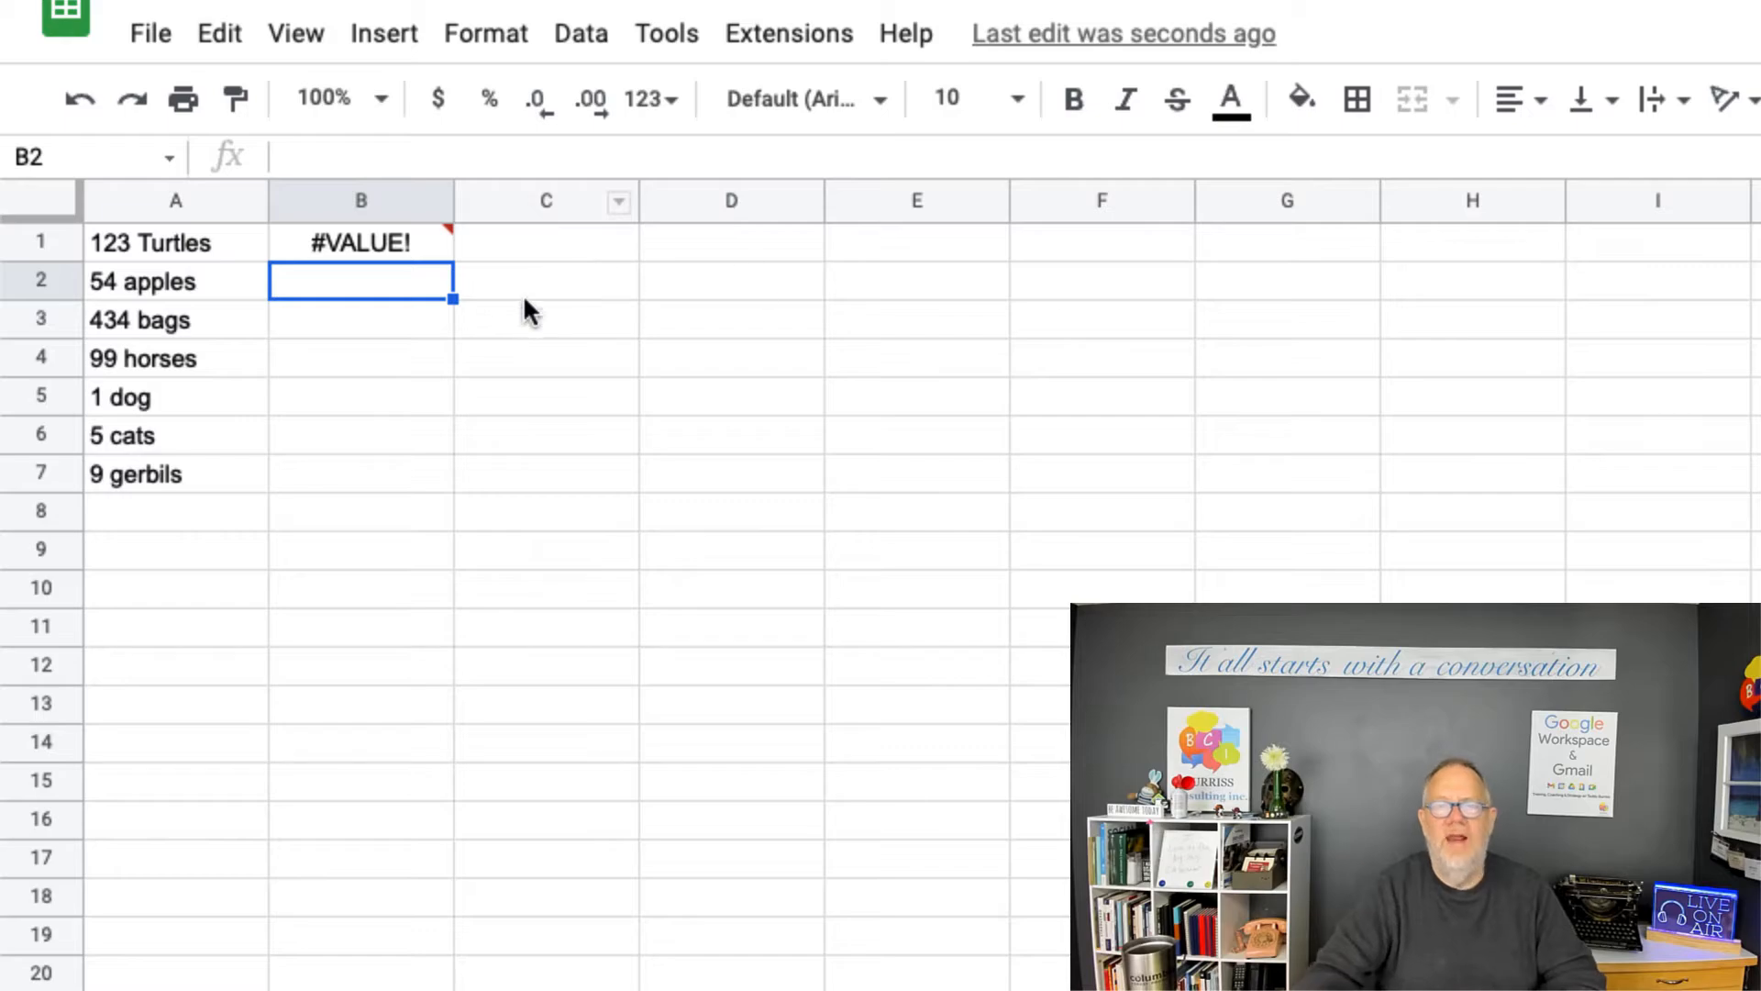
# Clear the test formula from cell B1.
pyautogui.click(186, 241)
pyautogui.click(348, 235)
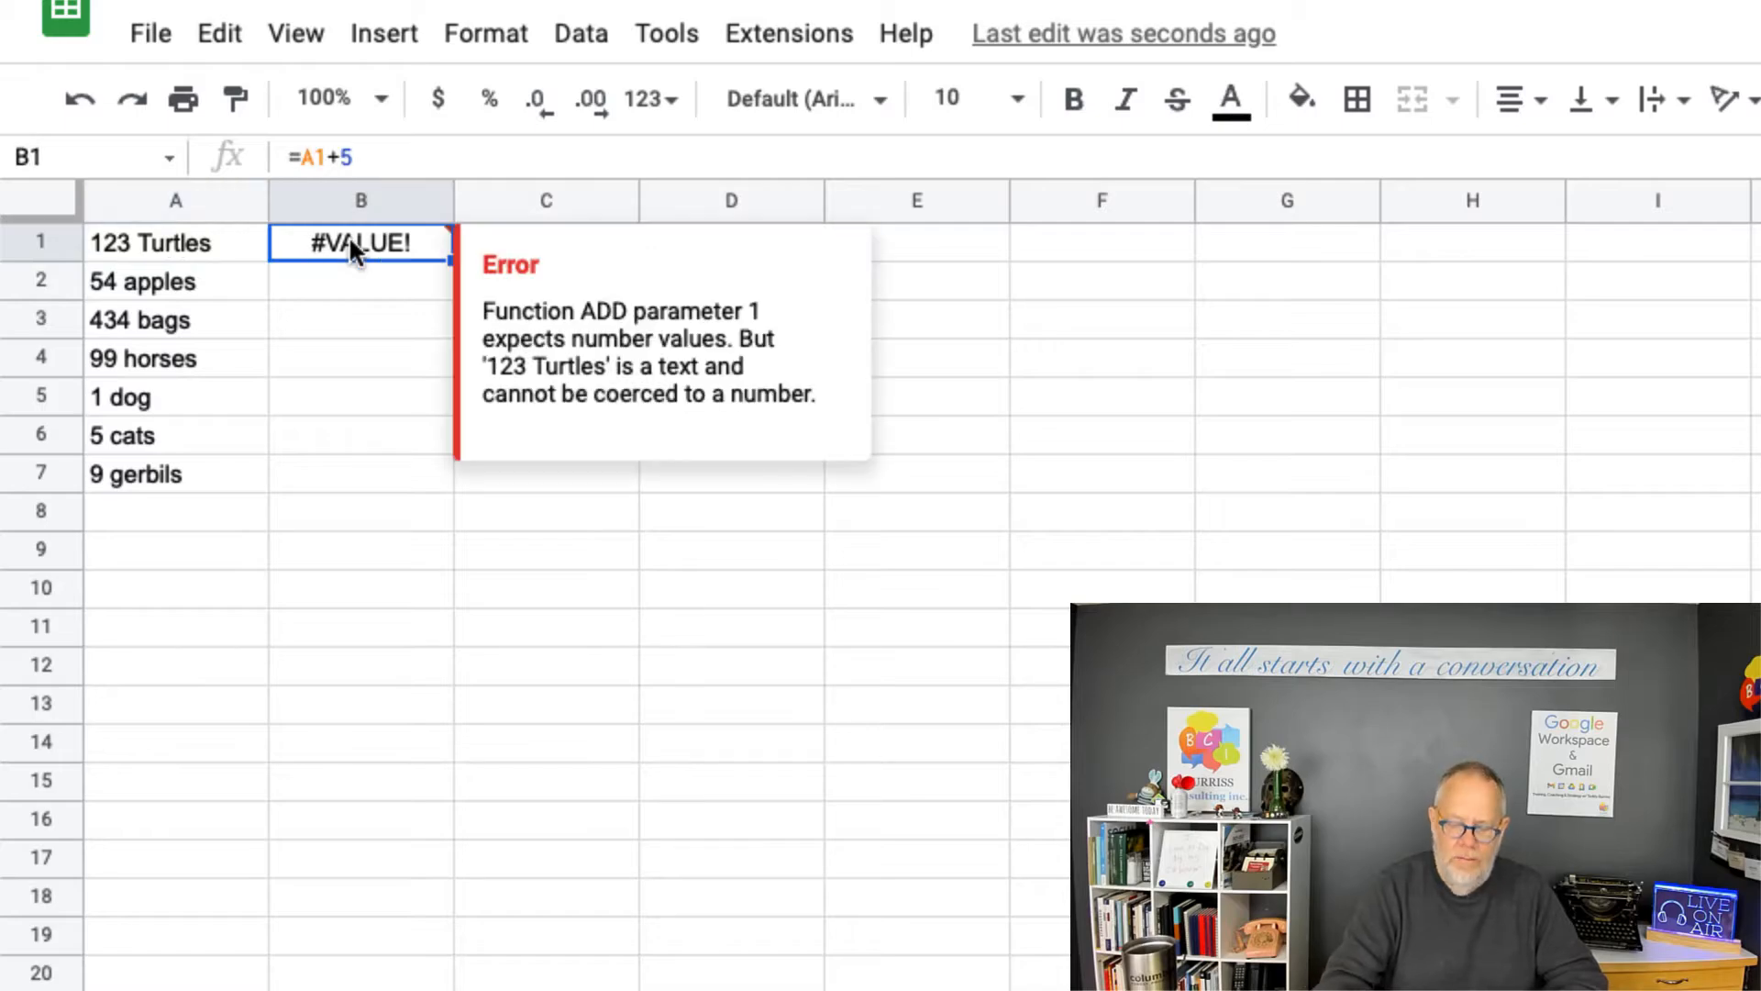
pyautogui.press('Delete')
pyautogui.click(379, 327)
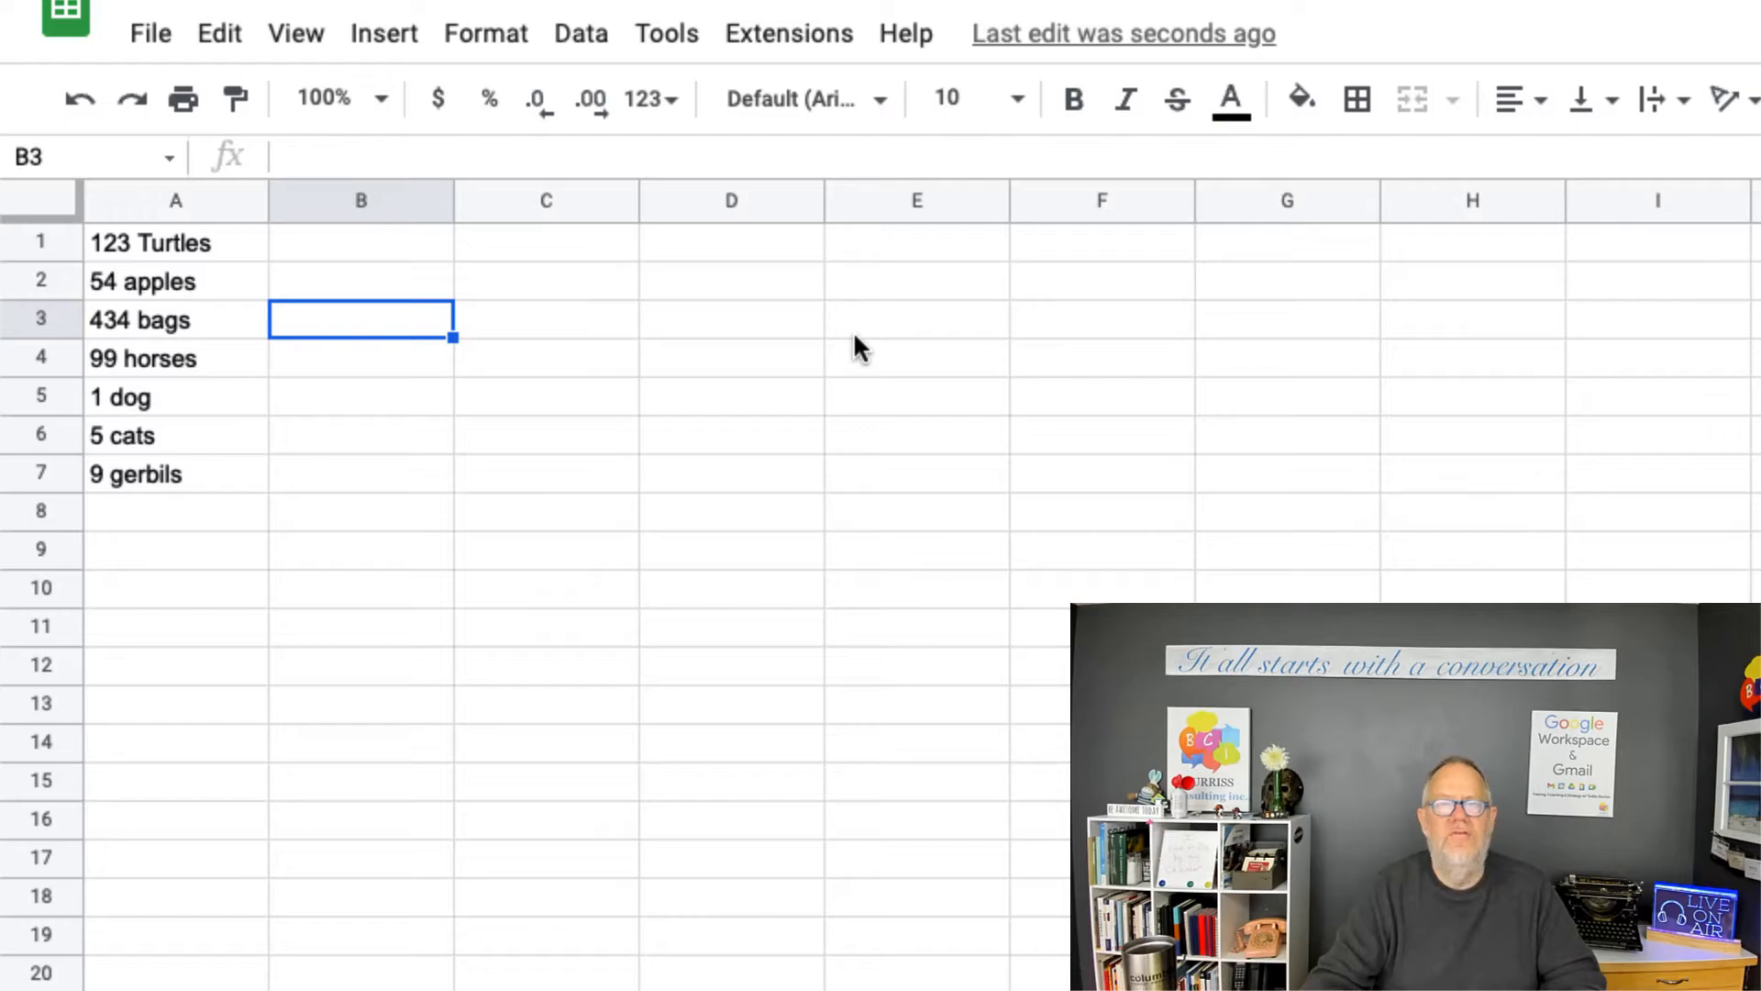
# List the function names Left, Mid and Right in cells I4 to I6 and go through each entry.
pyautogui.click(1642, 321)
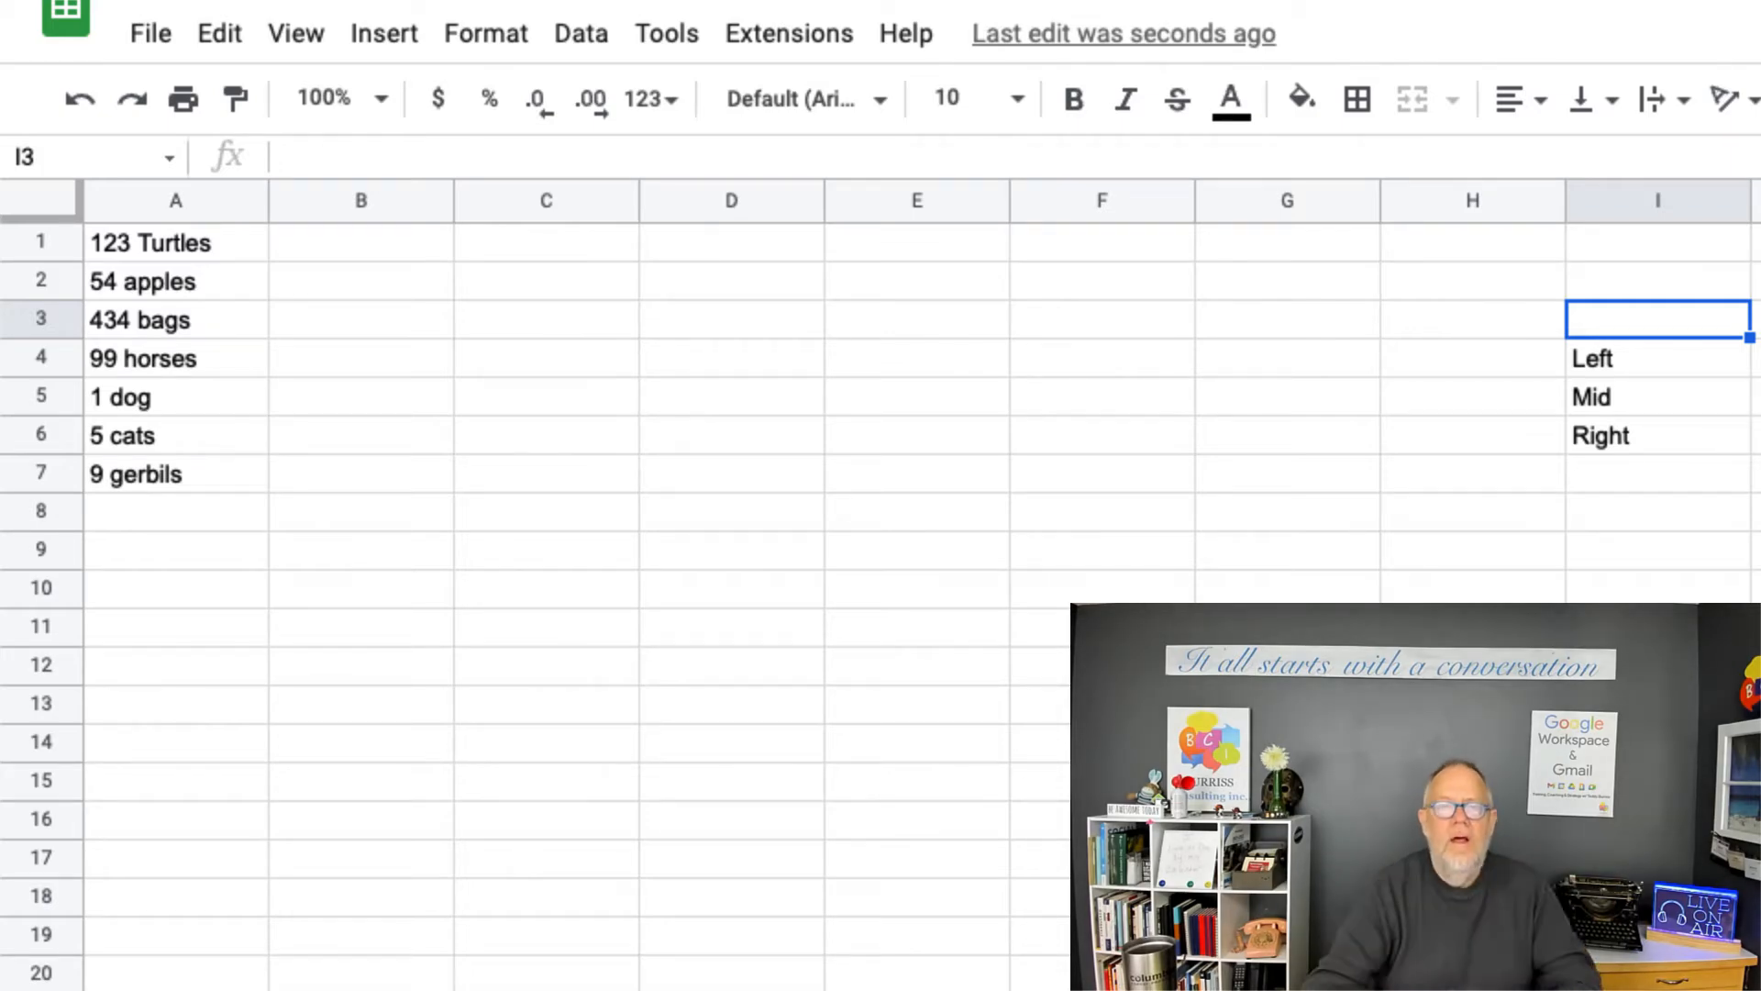
pyautogui.click(1652, 362)
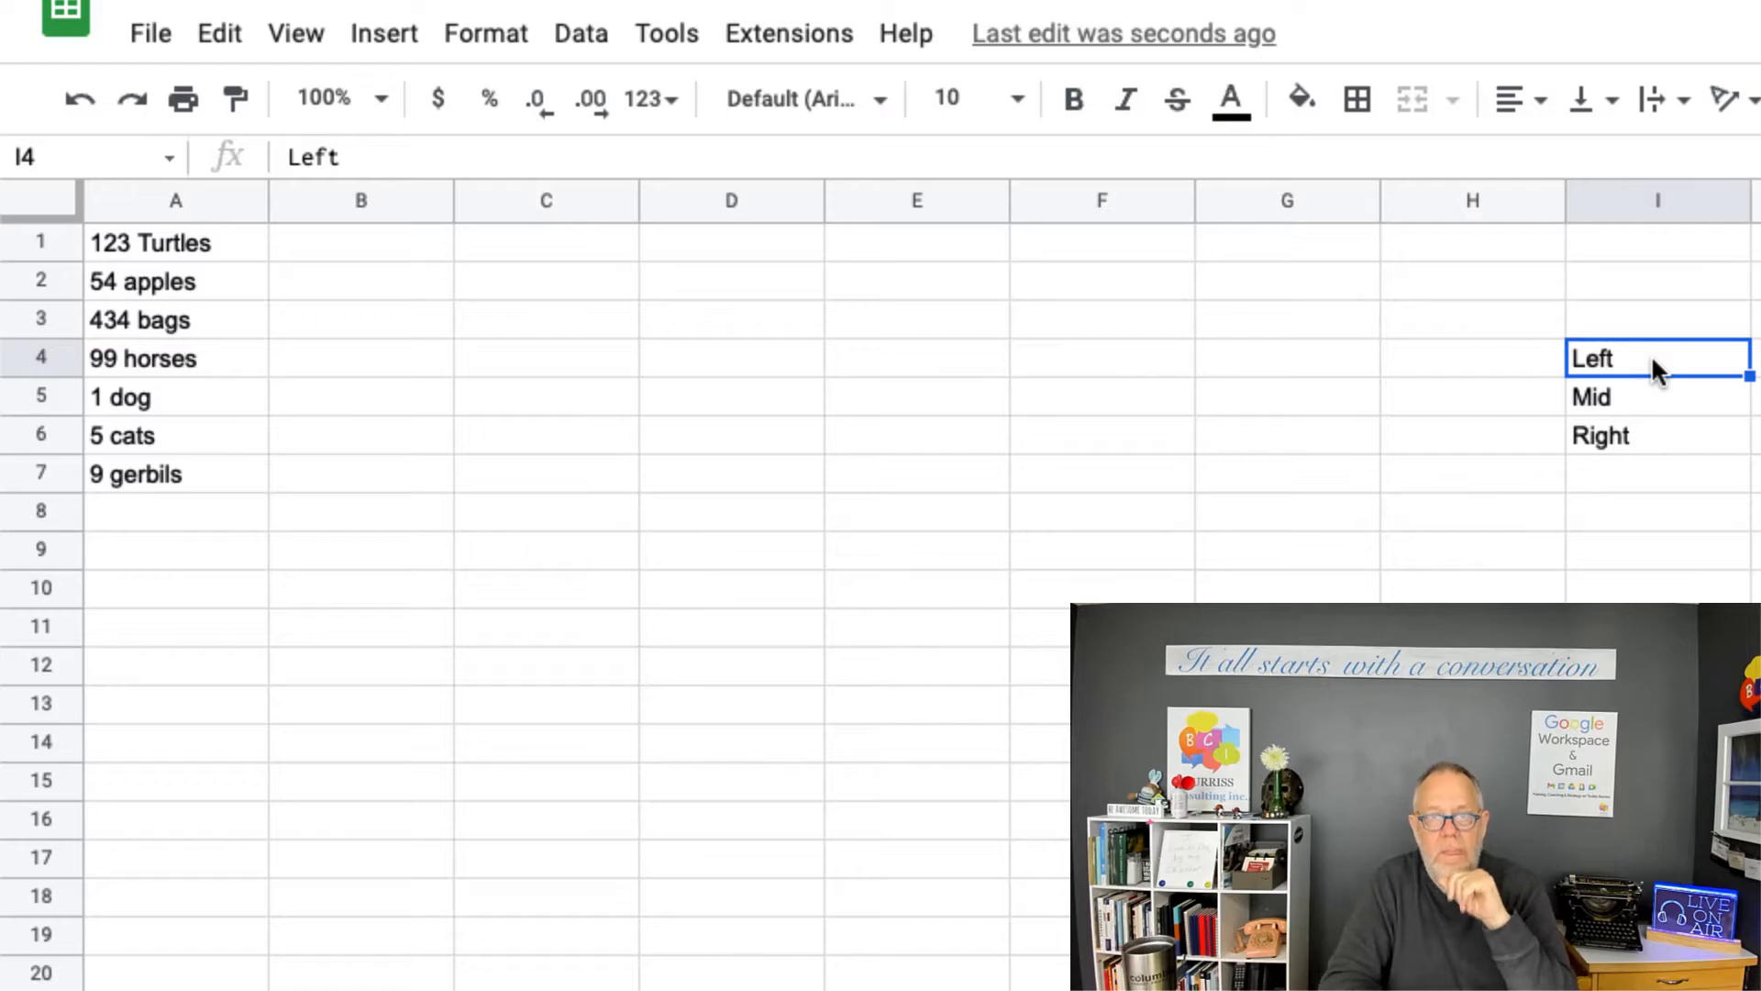
pyautogui.click(1629, 395)
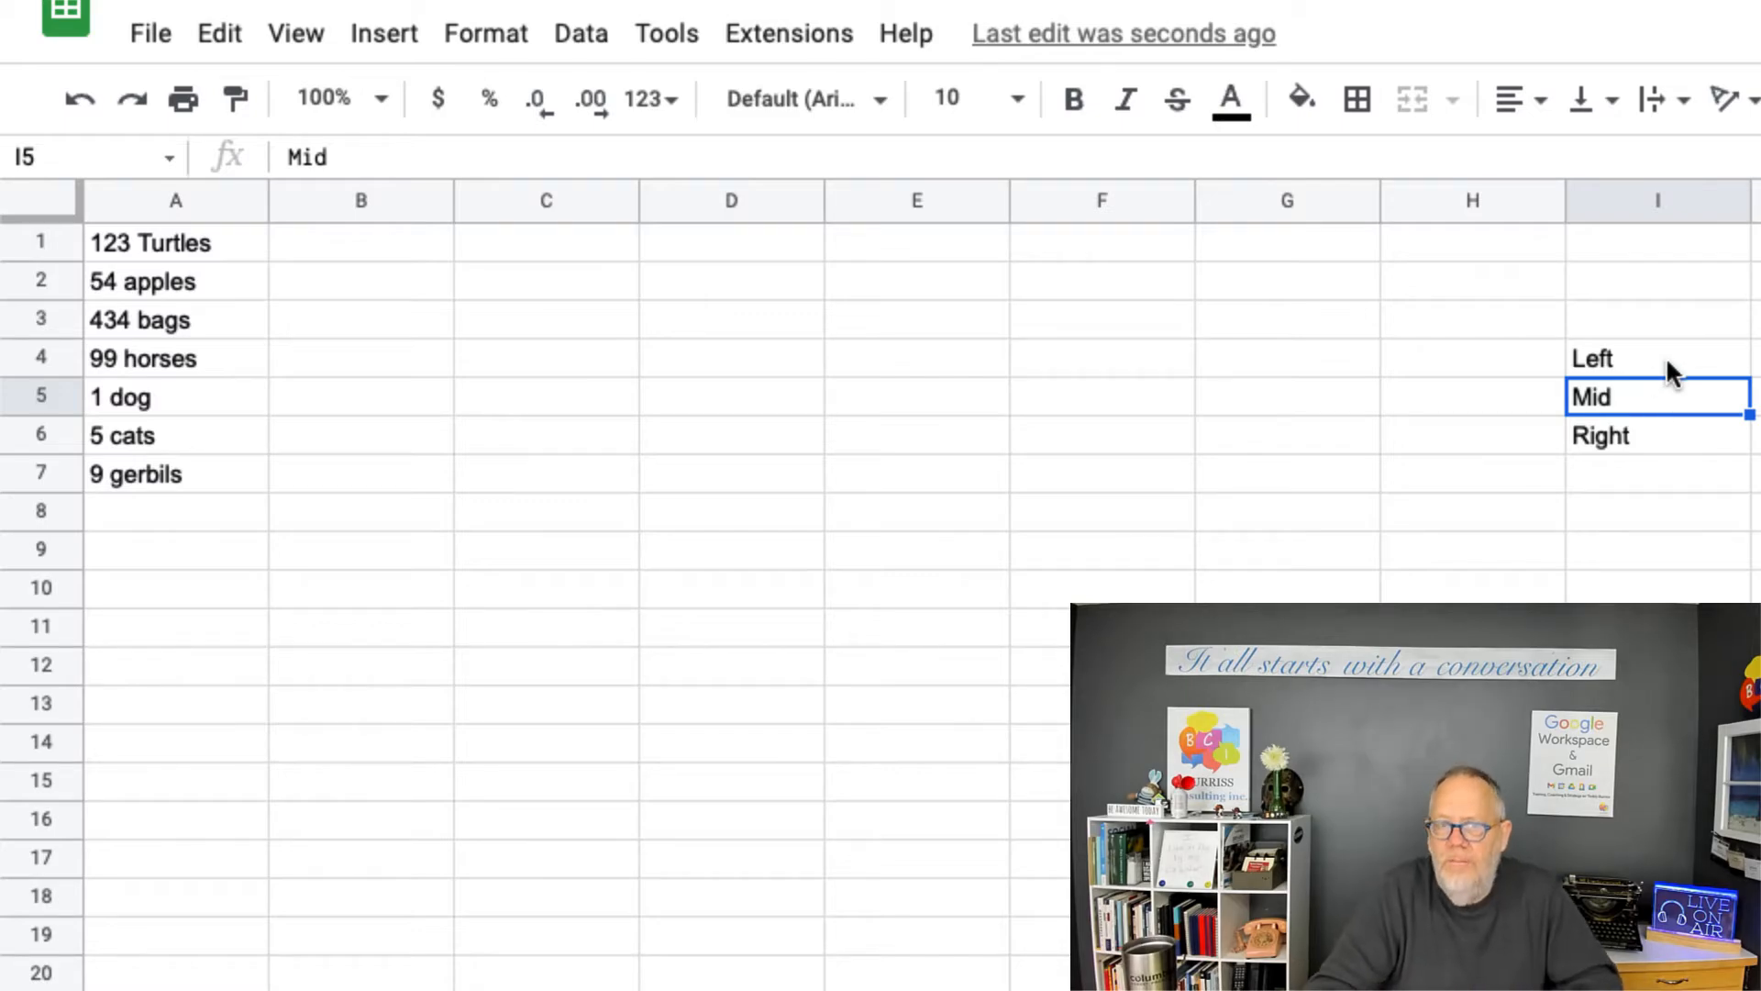
pyautogui.click(1666, 365)
pyautogui.click(1653, 402)
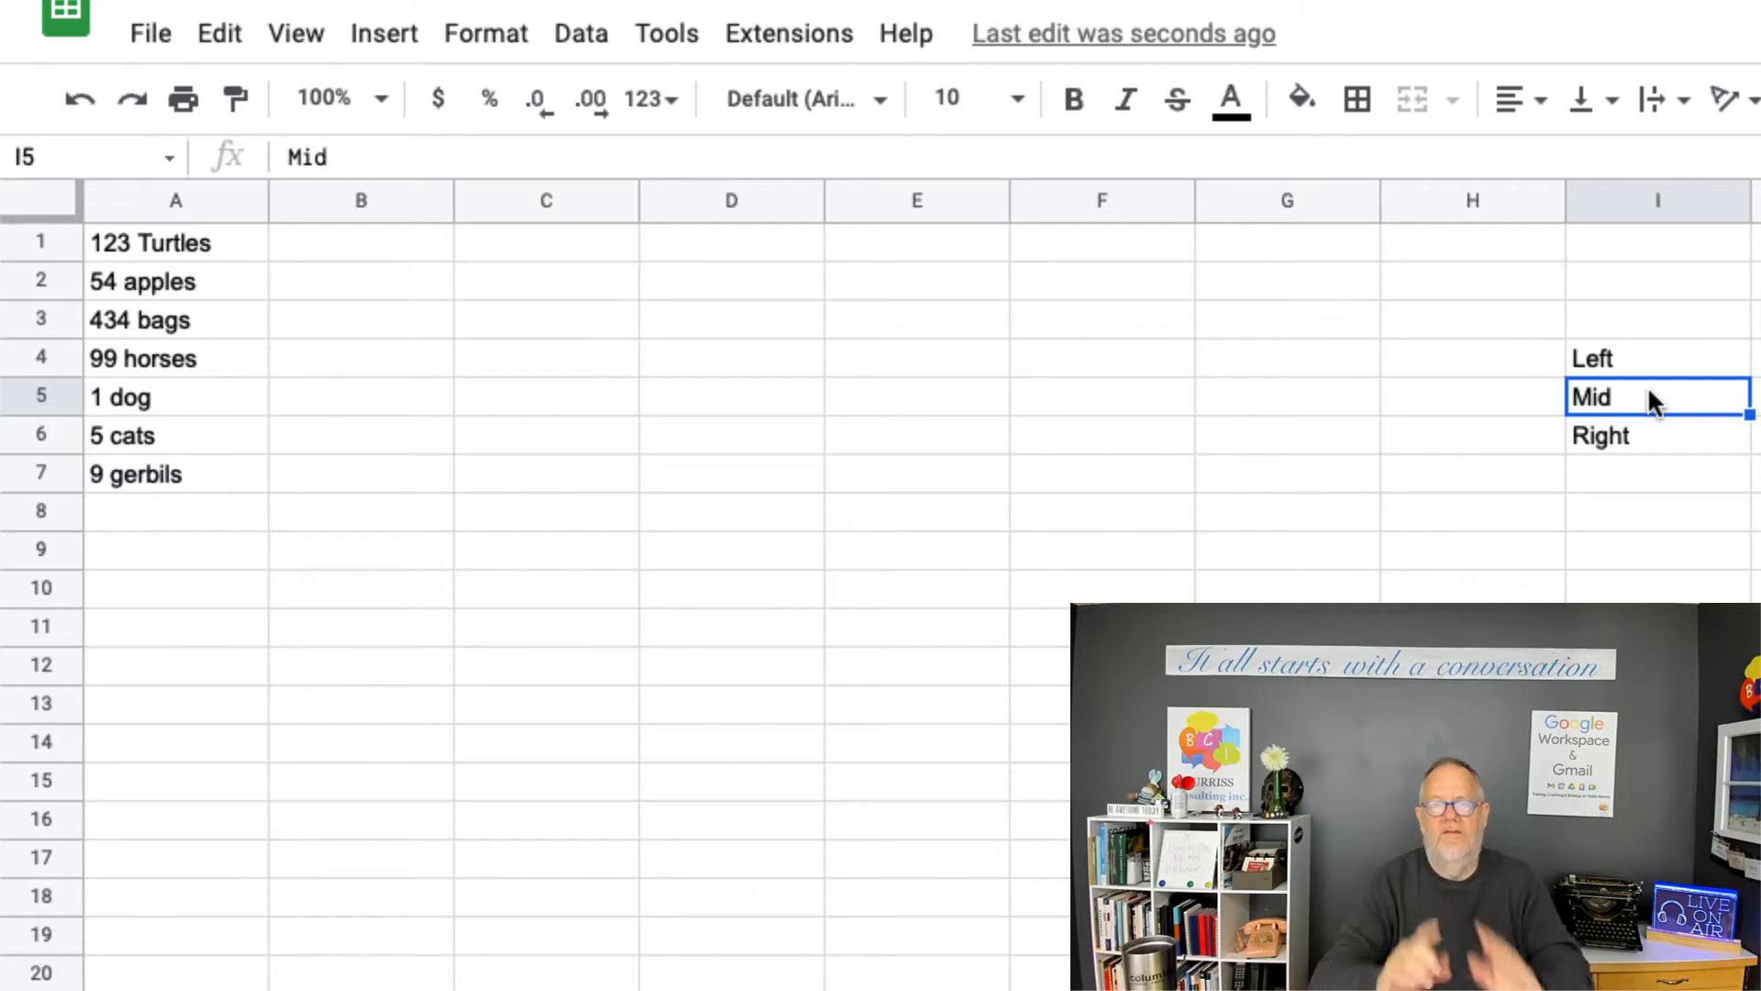
pyautogui.click(1628, 436)
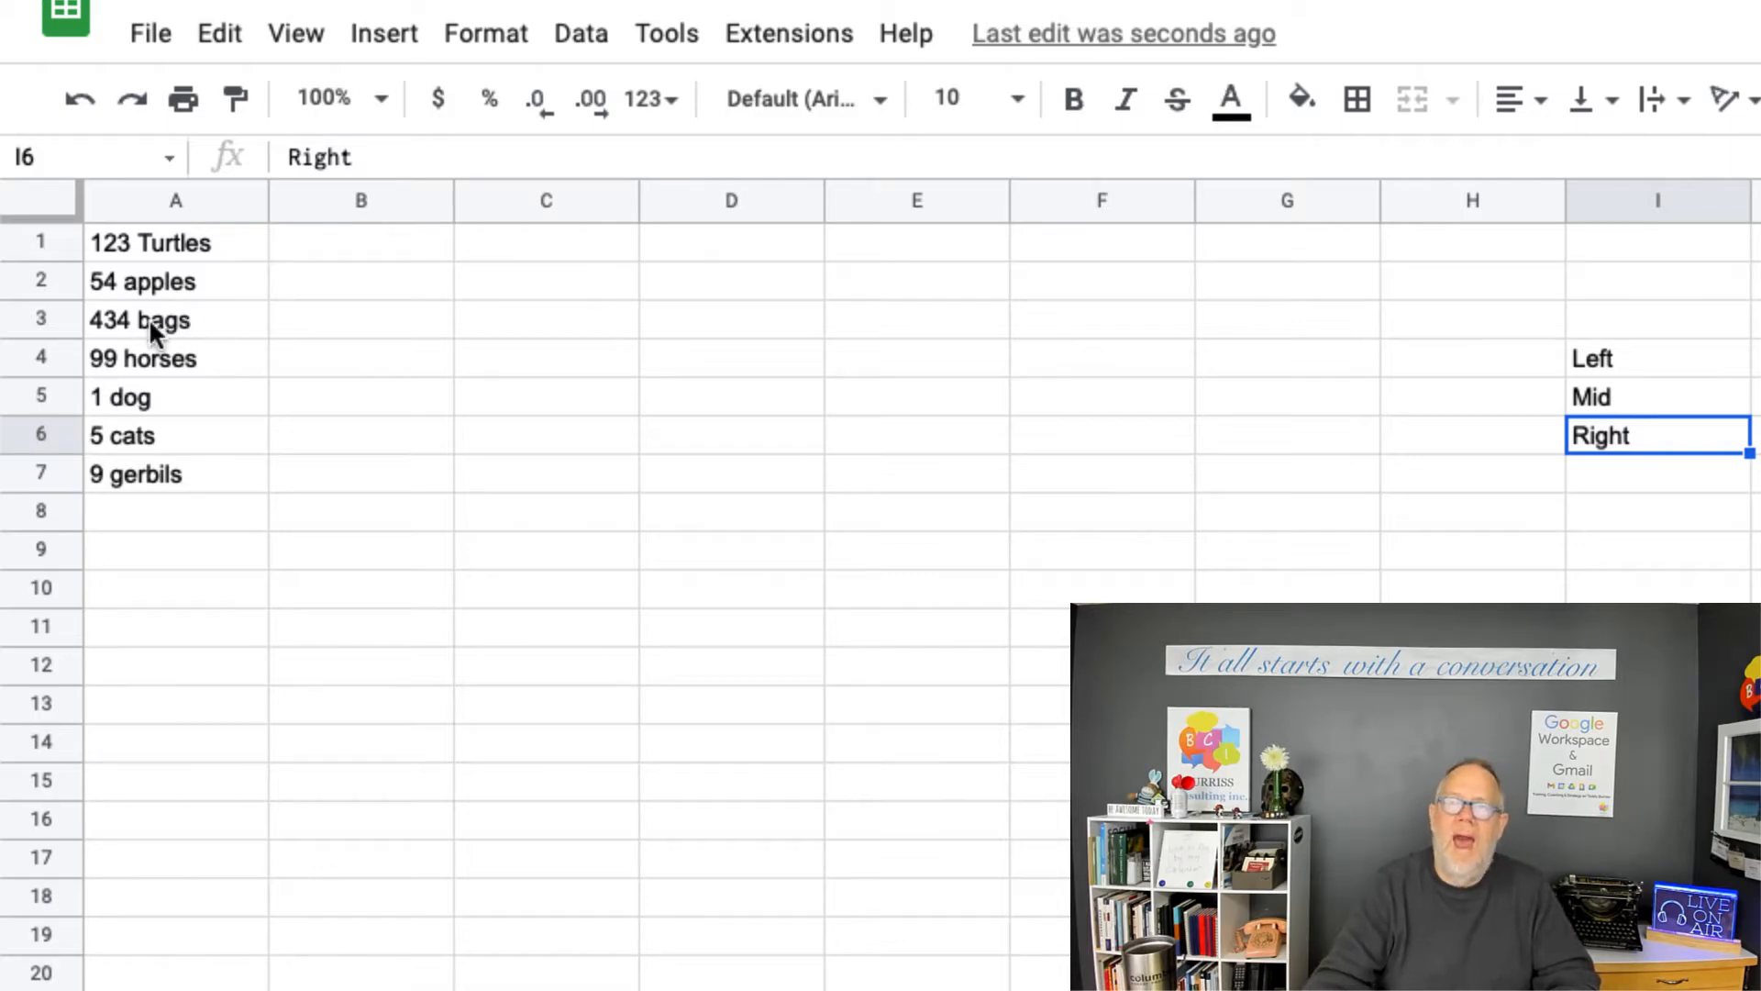
pyautogui.click(1607, 369)
pyautogui.press('Down')
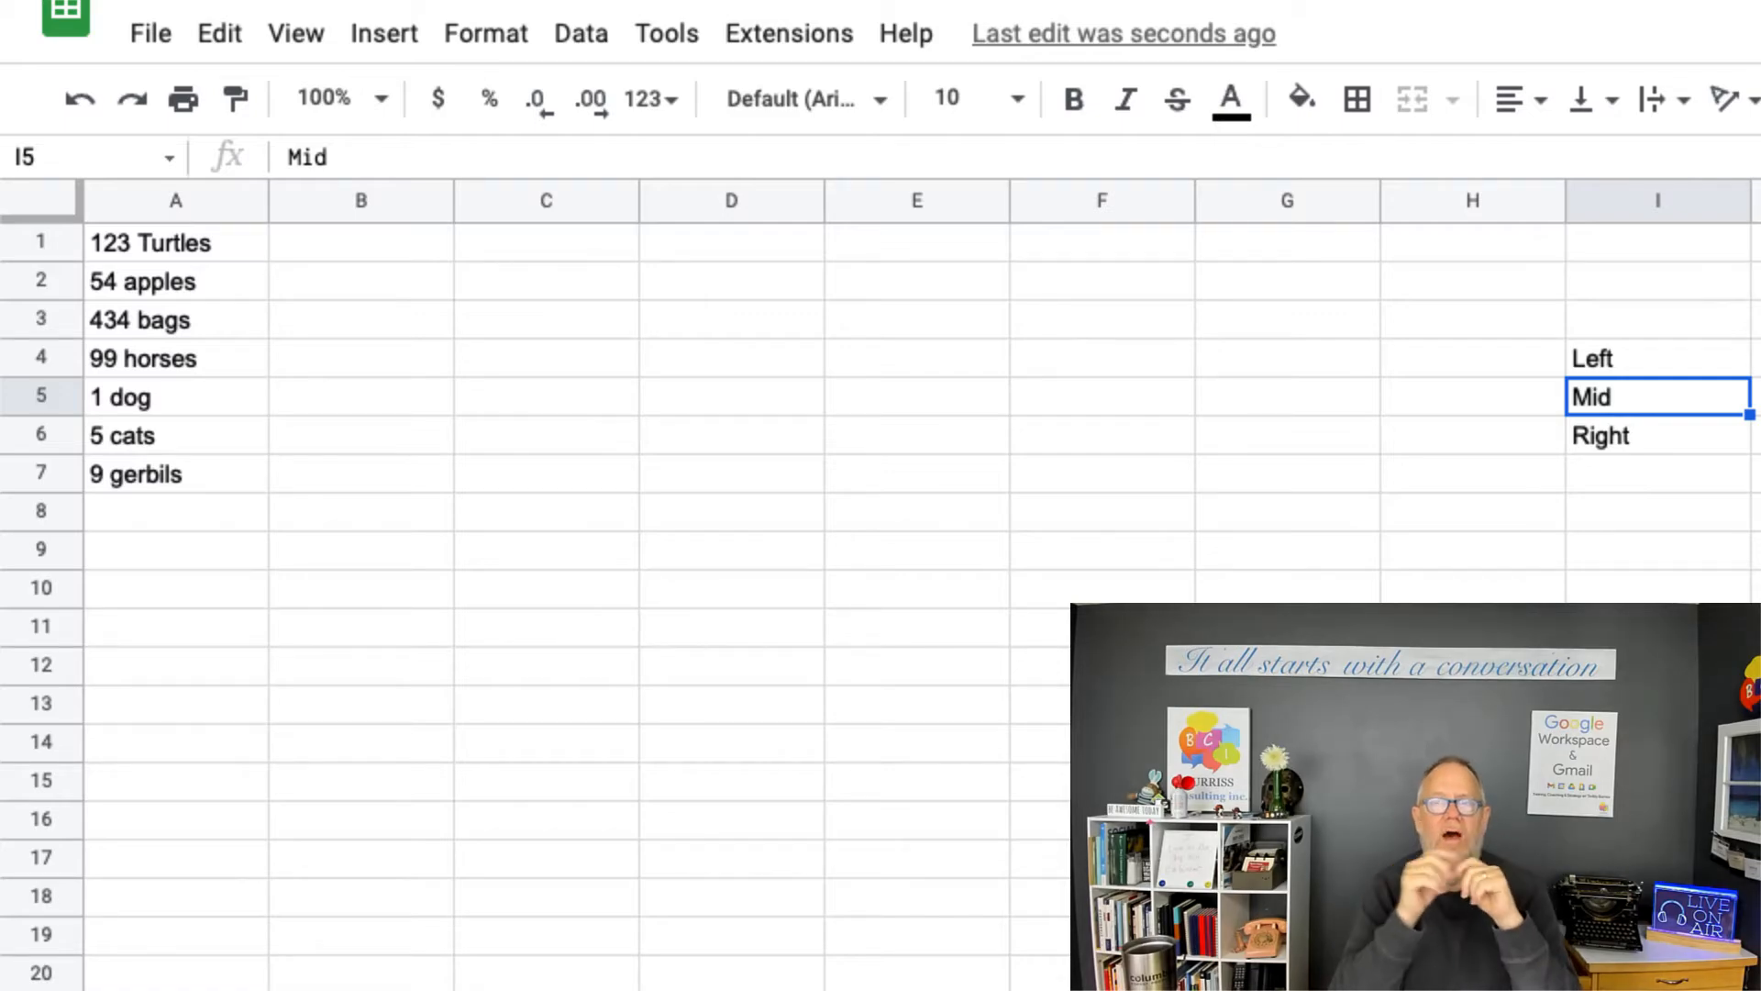
# Add the capitalized function name Find in cell I8, below the Left, Mid and Right list.
pyautogui.click(1604, 511)
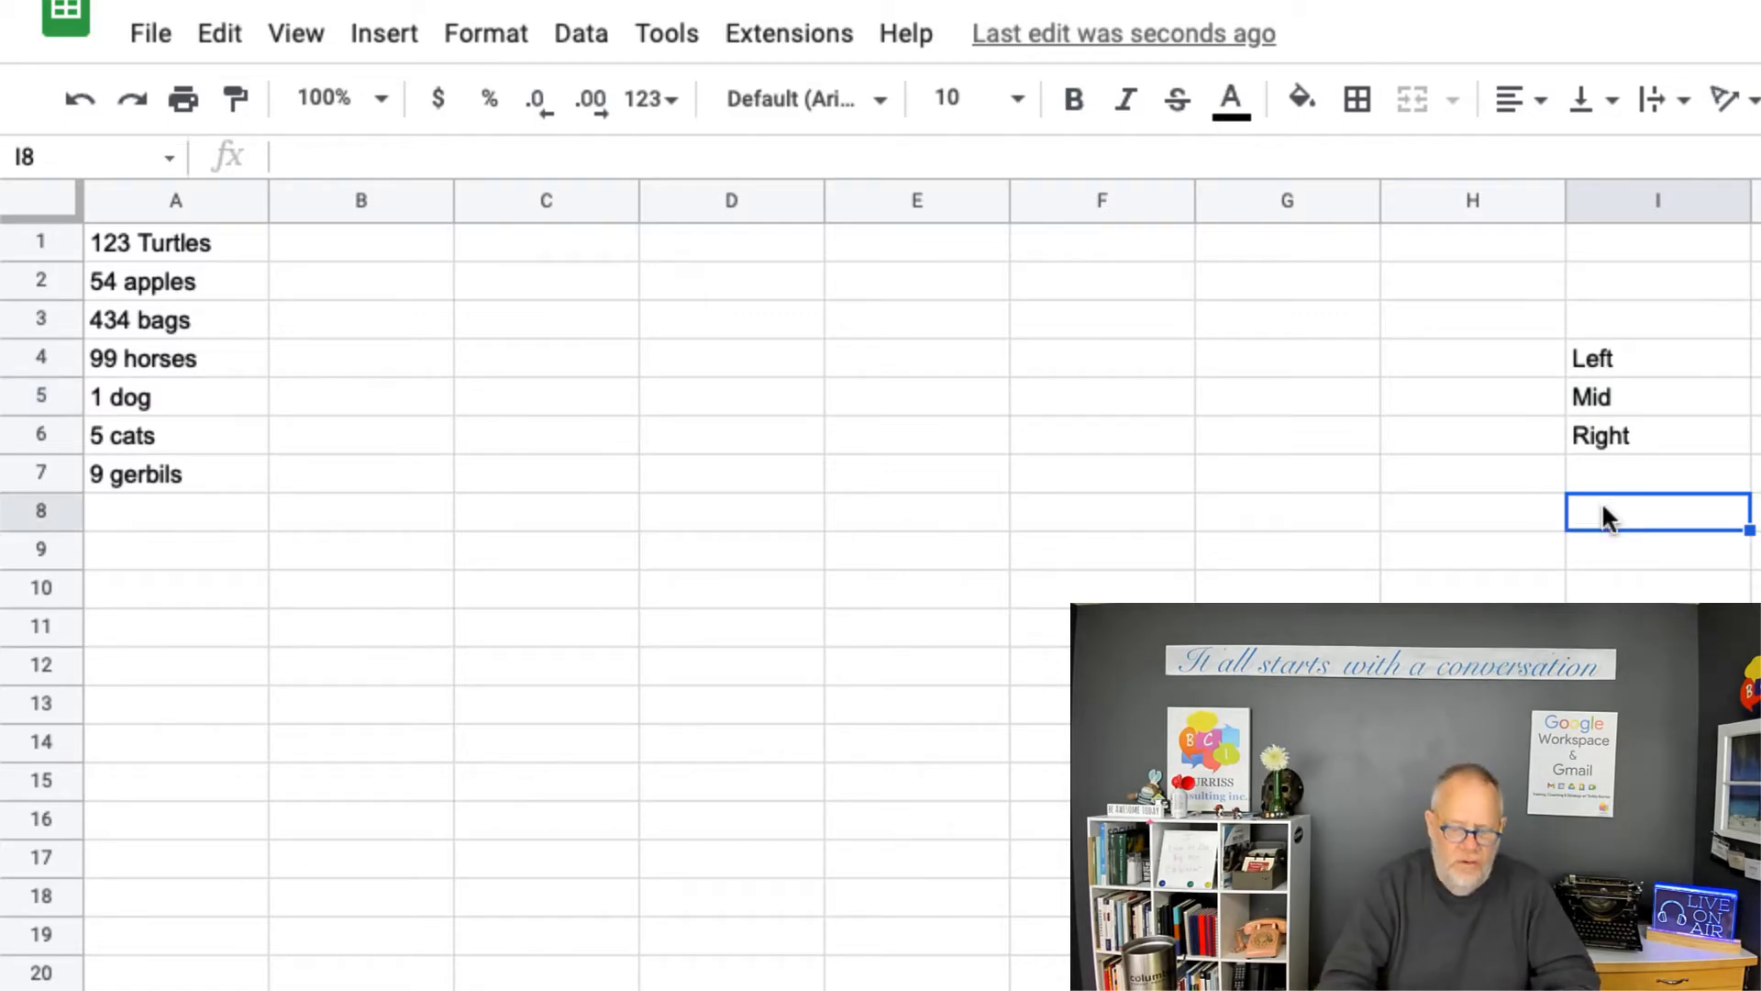
pyautogui.write('find')
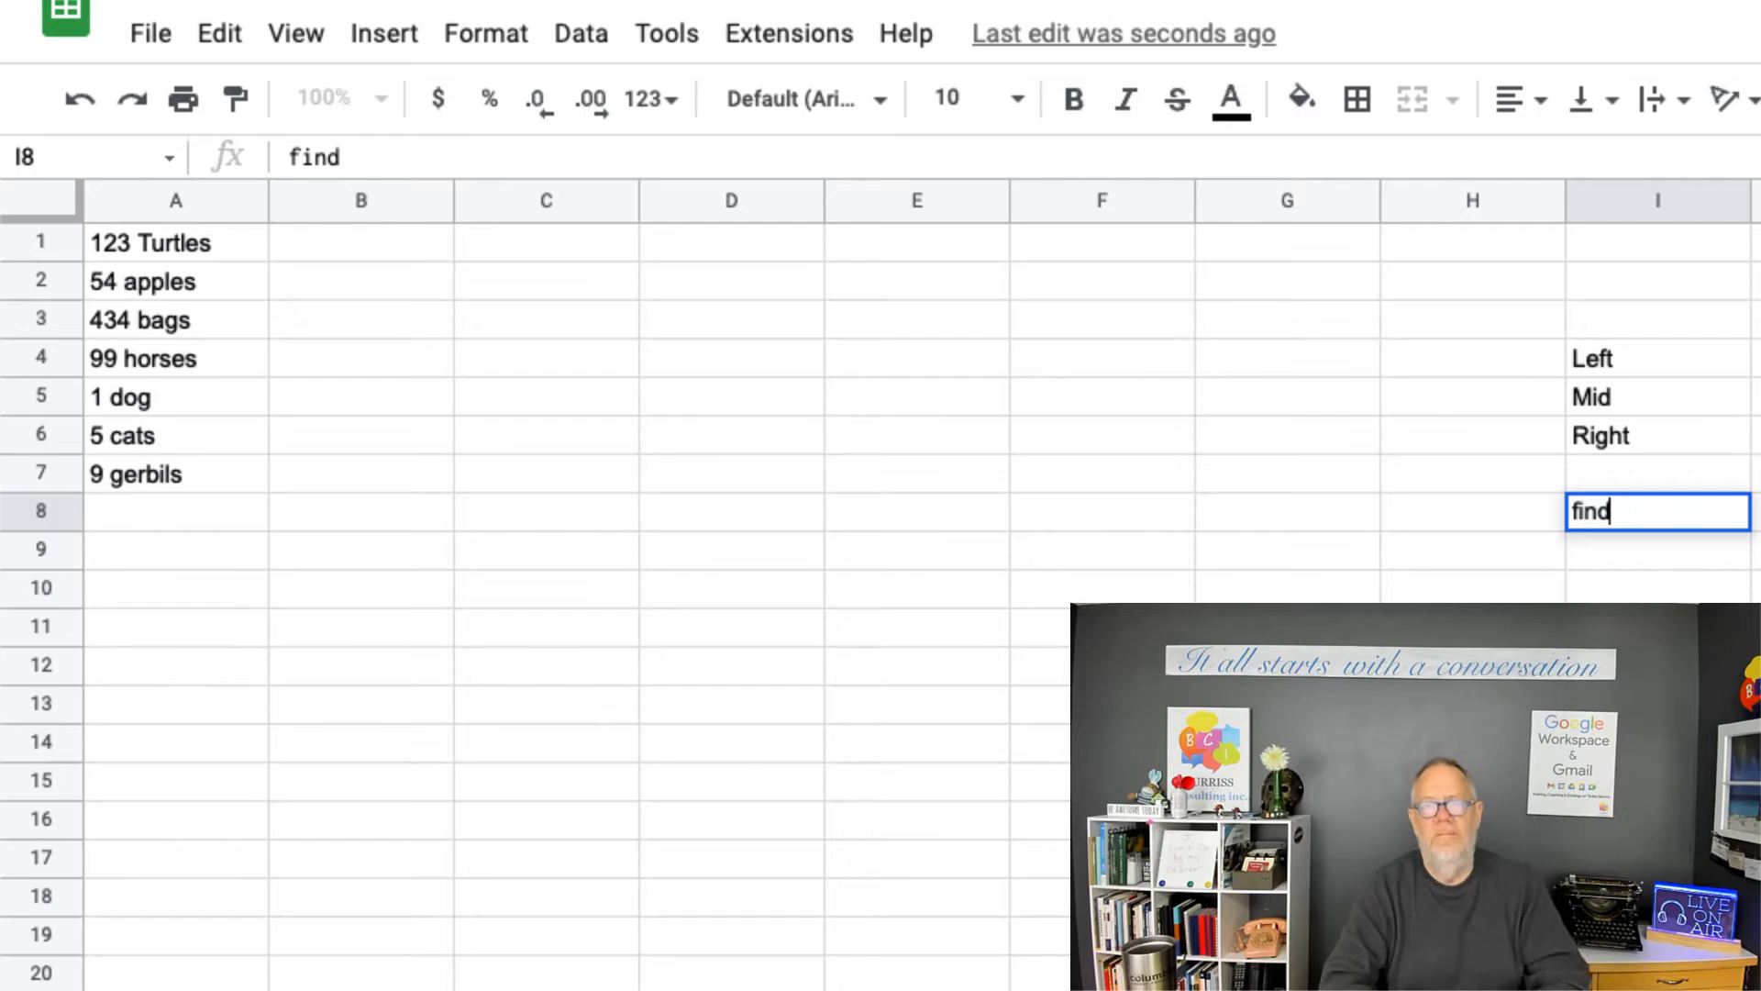
pyautogui.press('Return')
pyautogui.press('Up')
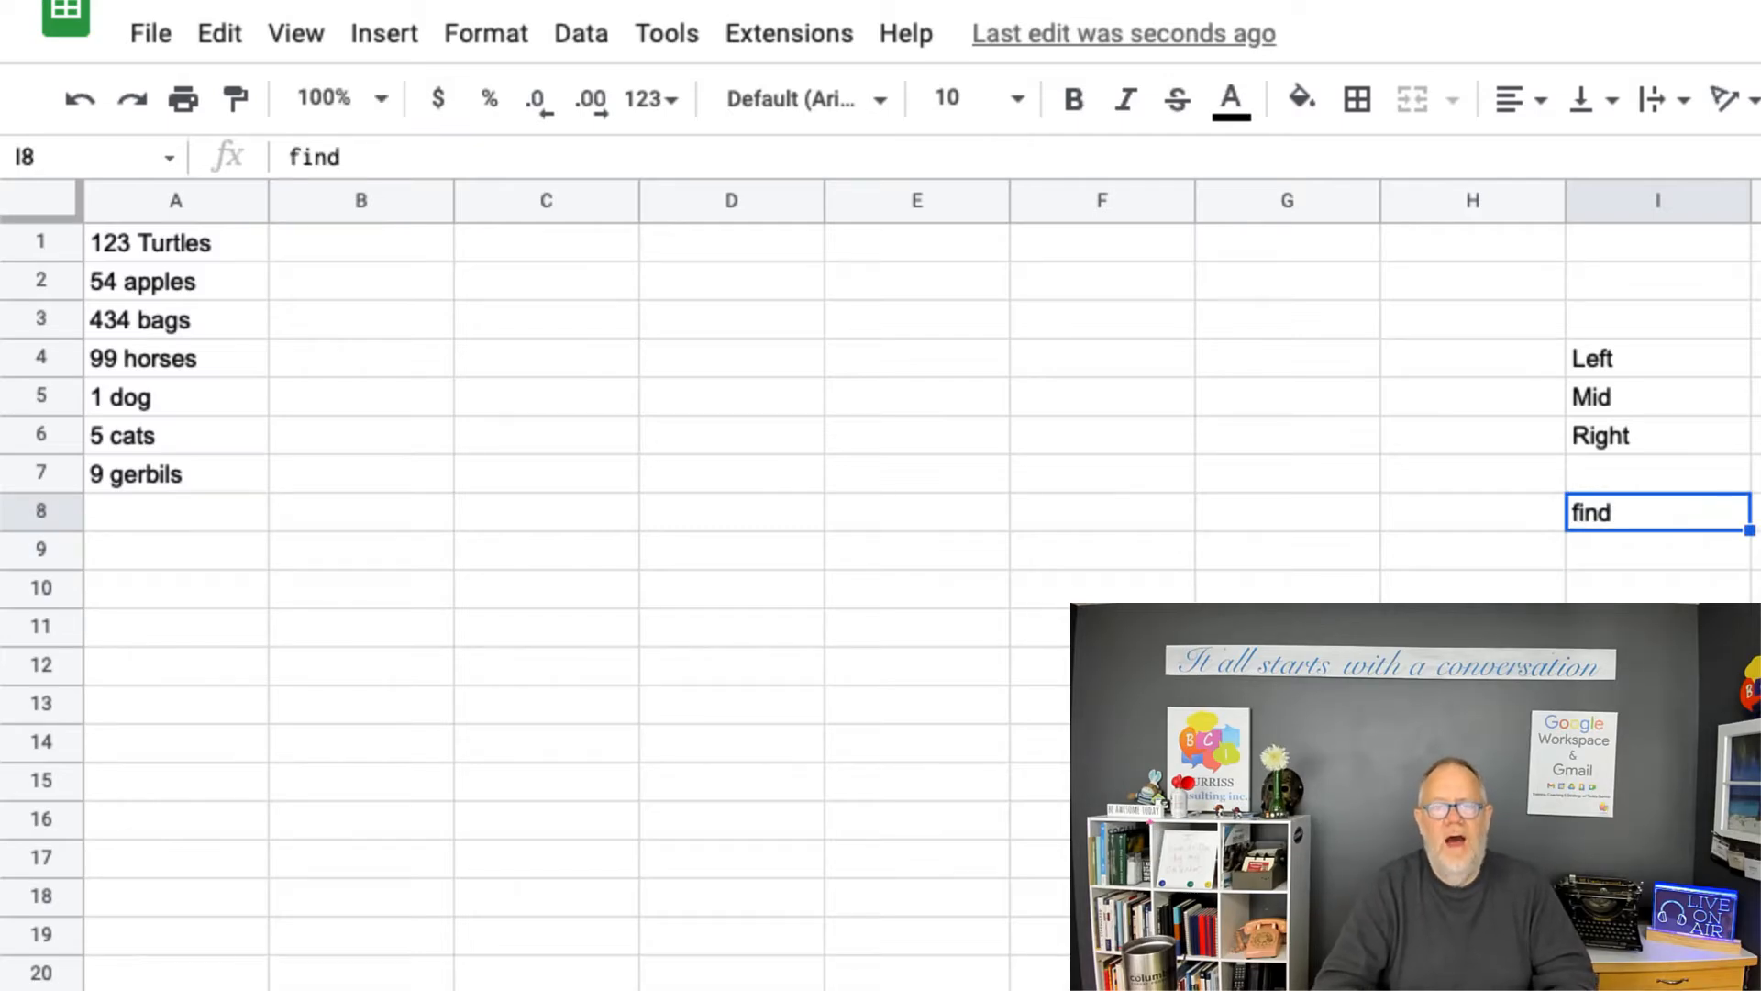
pyautogui.write('Fid')
pyautogui.press('BackSpace')
pyautogui.write('nd')
pyautogui.press('Return')
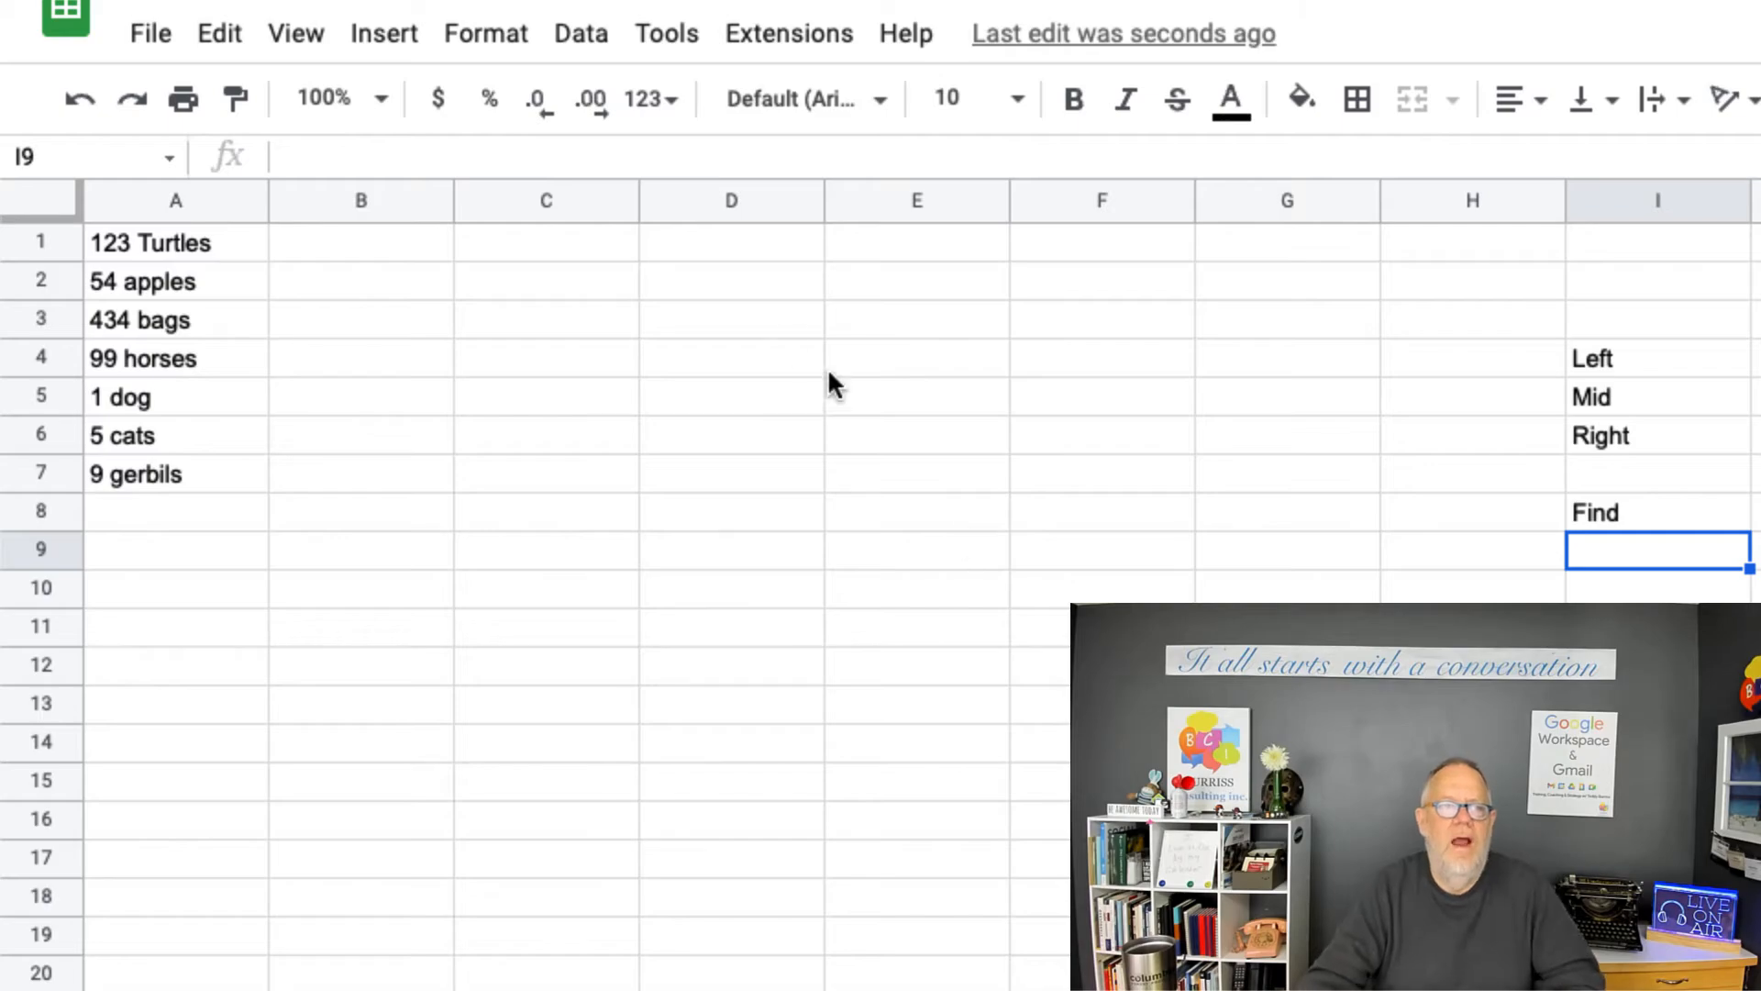
# Extract the first three characters of A1 into cell C1 with the formula =left(A1,3).
pyautogui.click(565, 253)
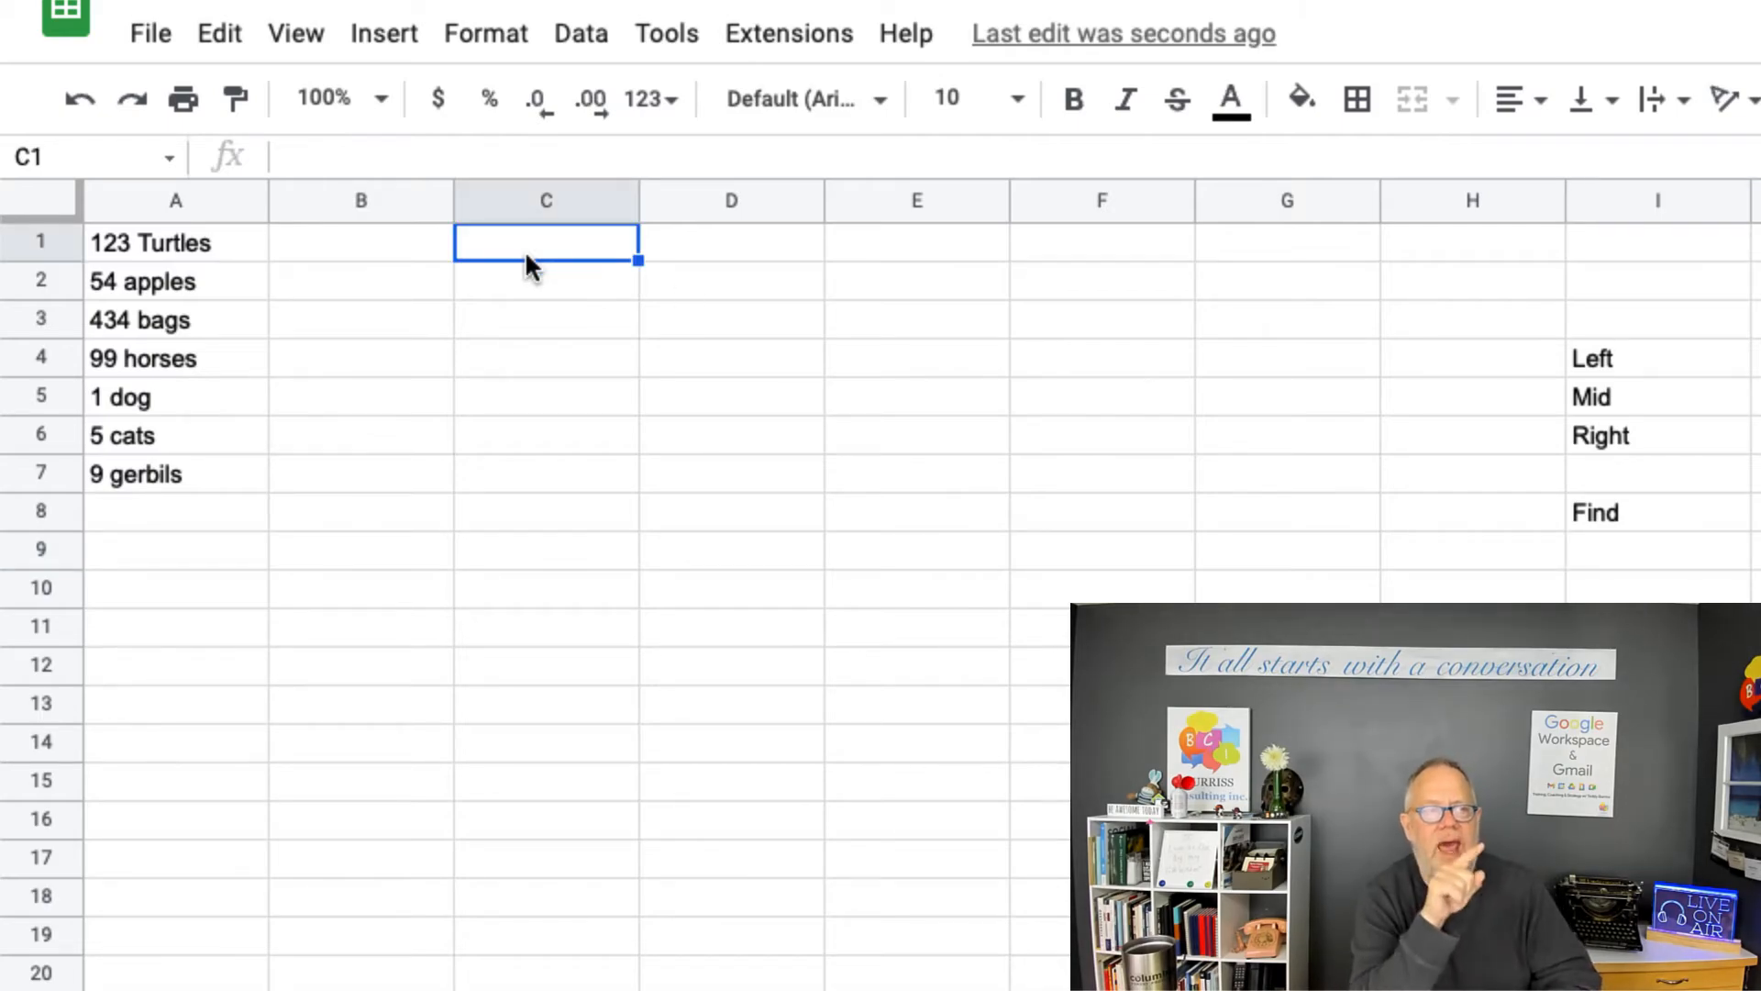
pyautogui.press('Return')
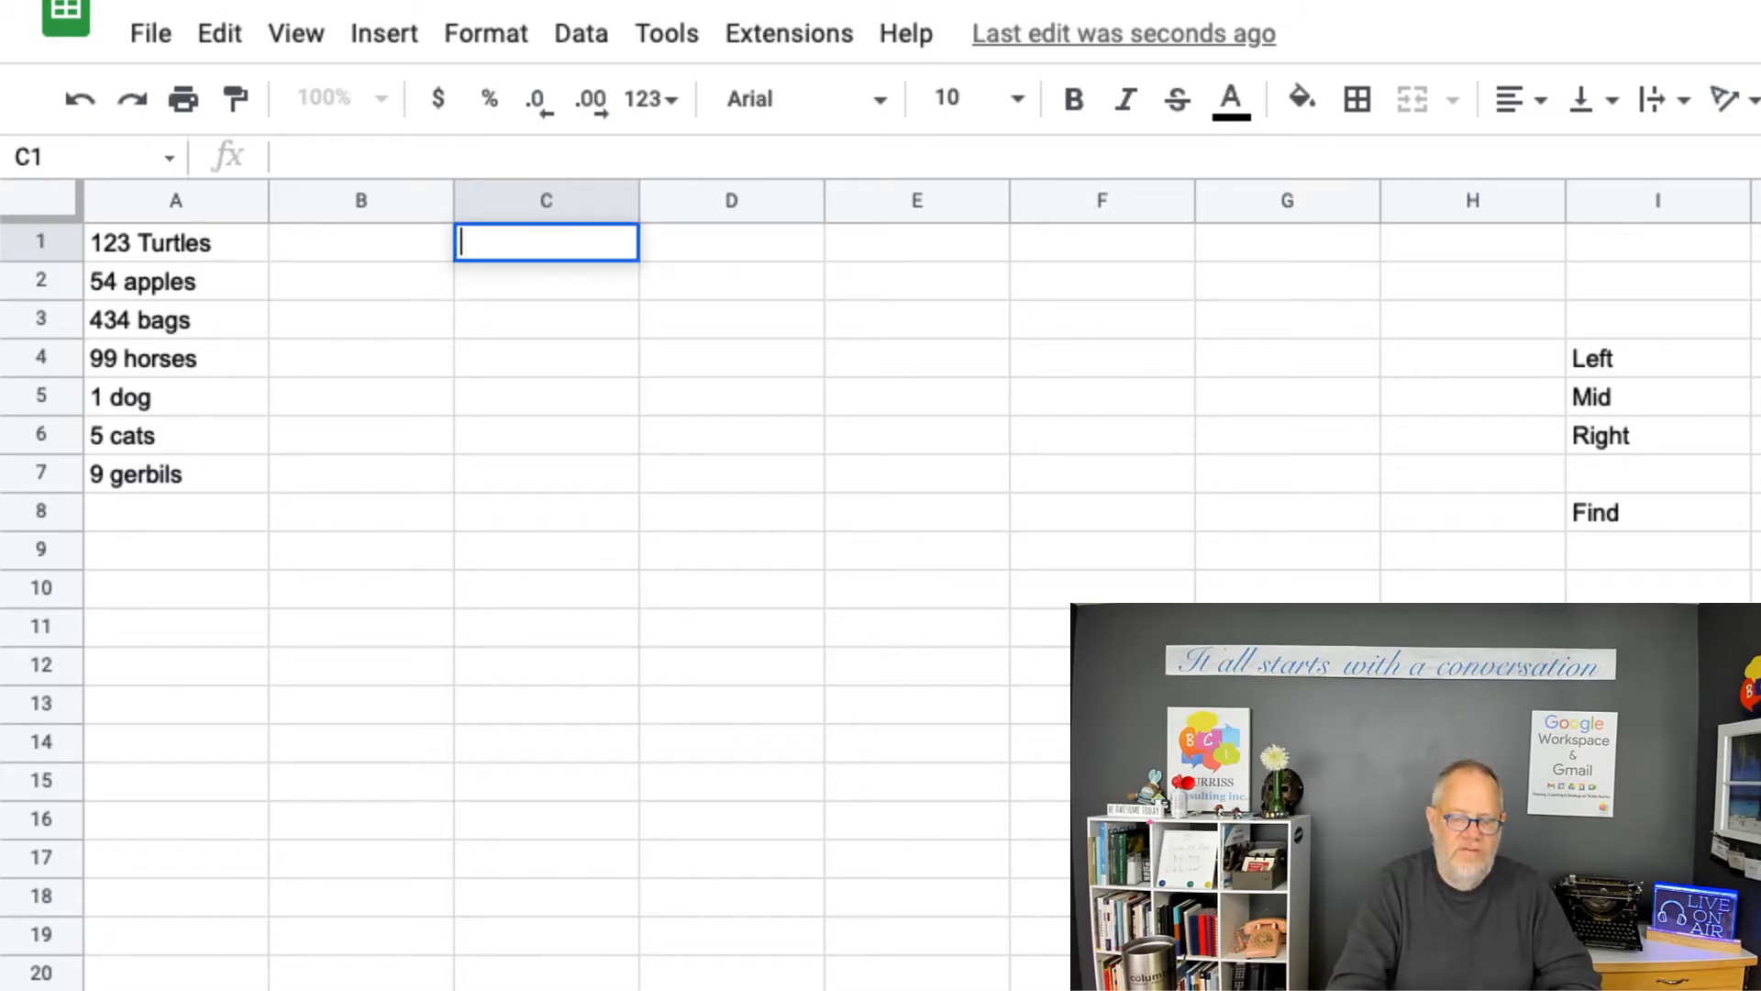
pyautogui.write('=')
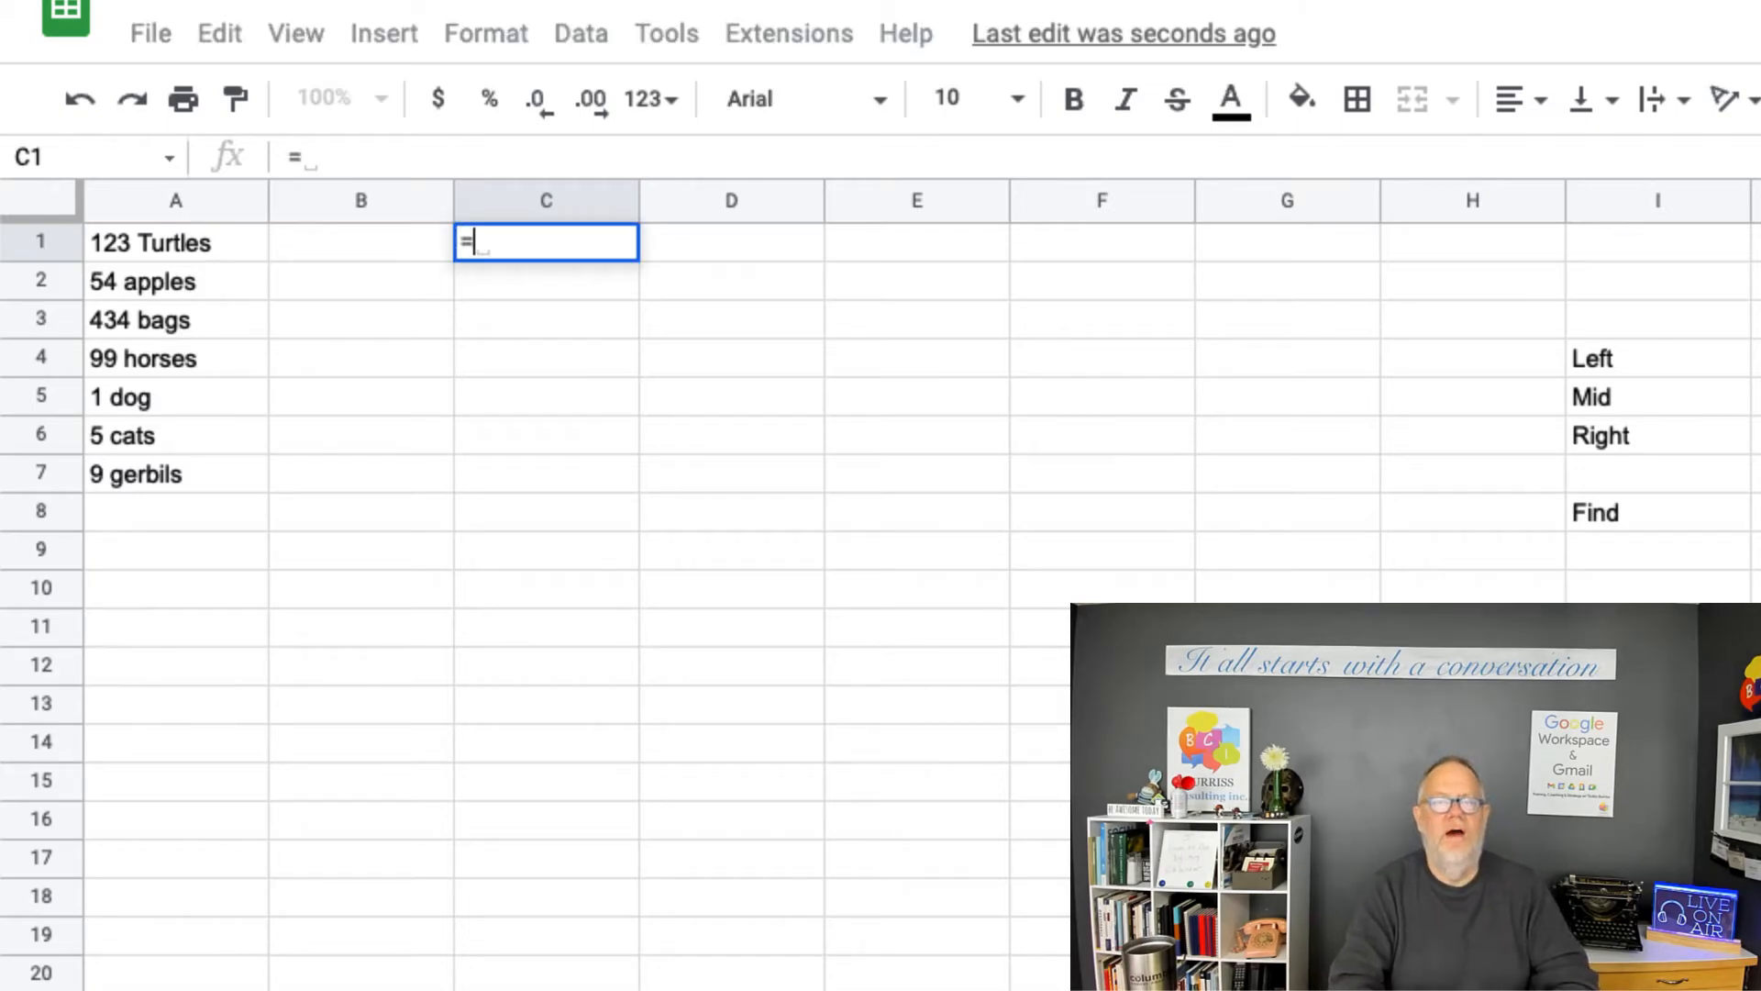
pyautogui.write('left(')
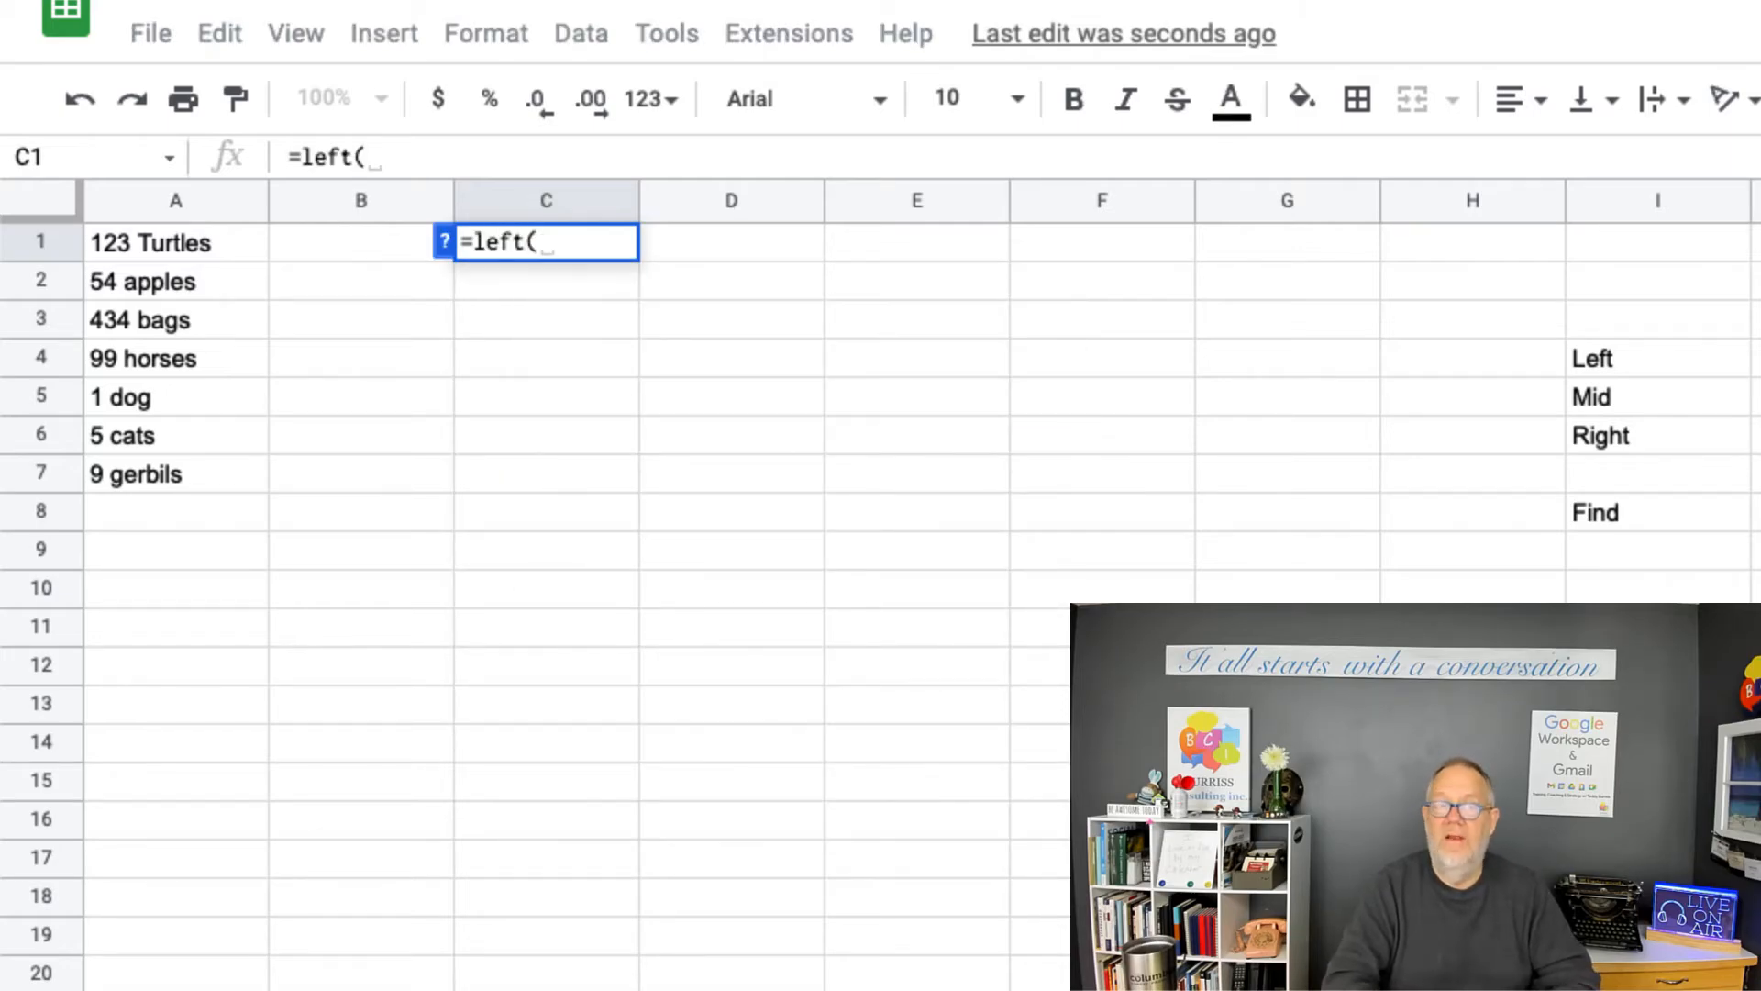
pyautogui.press('Left')
pyautogui.press('Left')
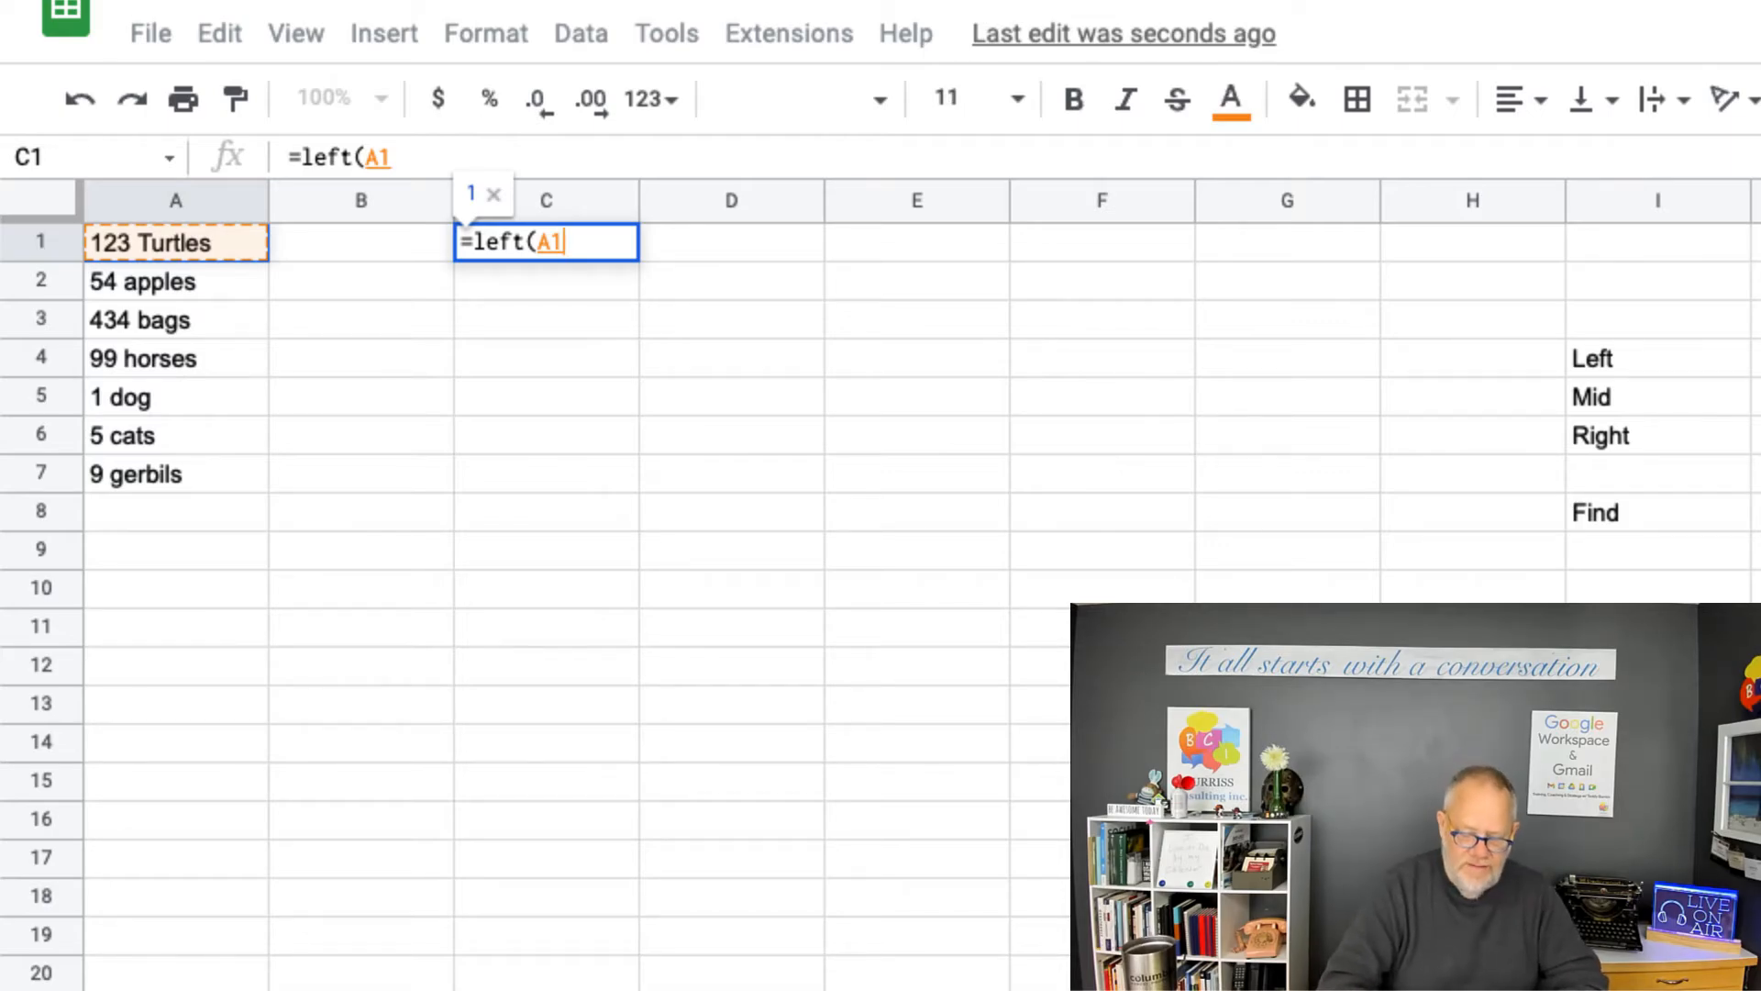
pyautogui.write(',')
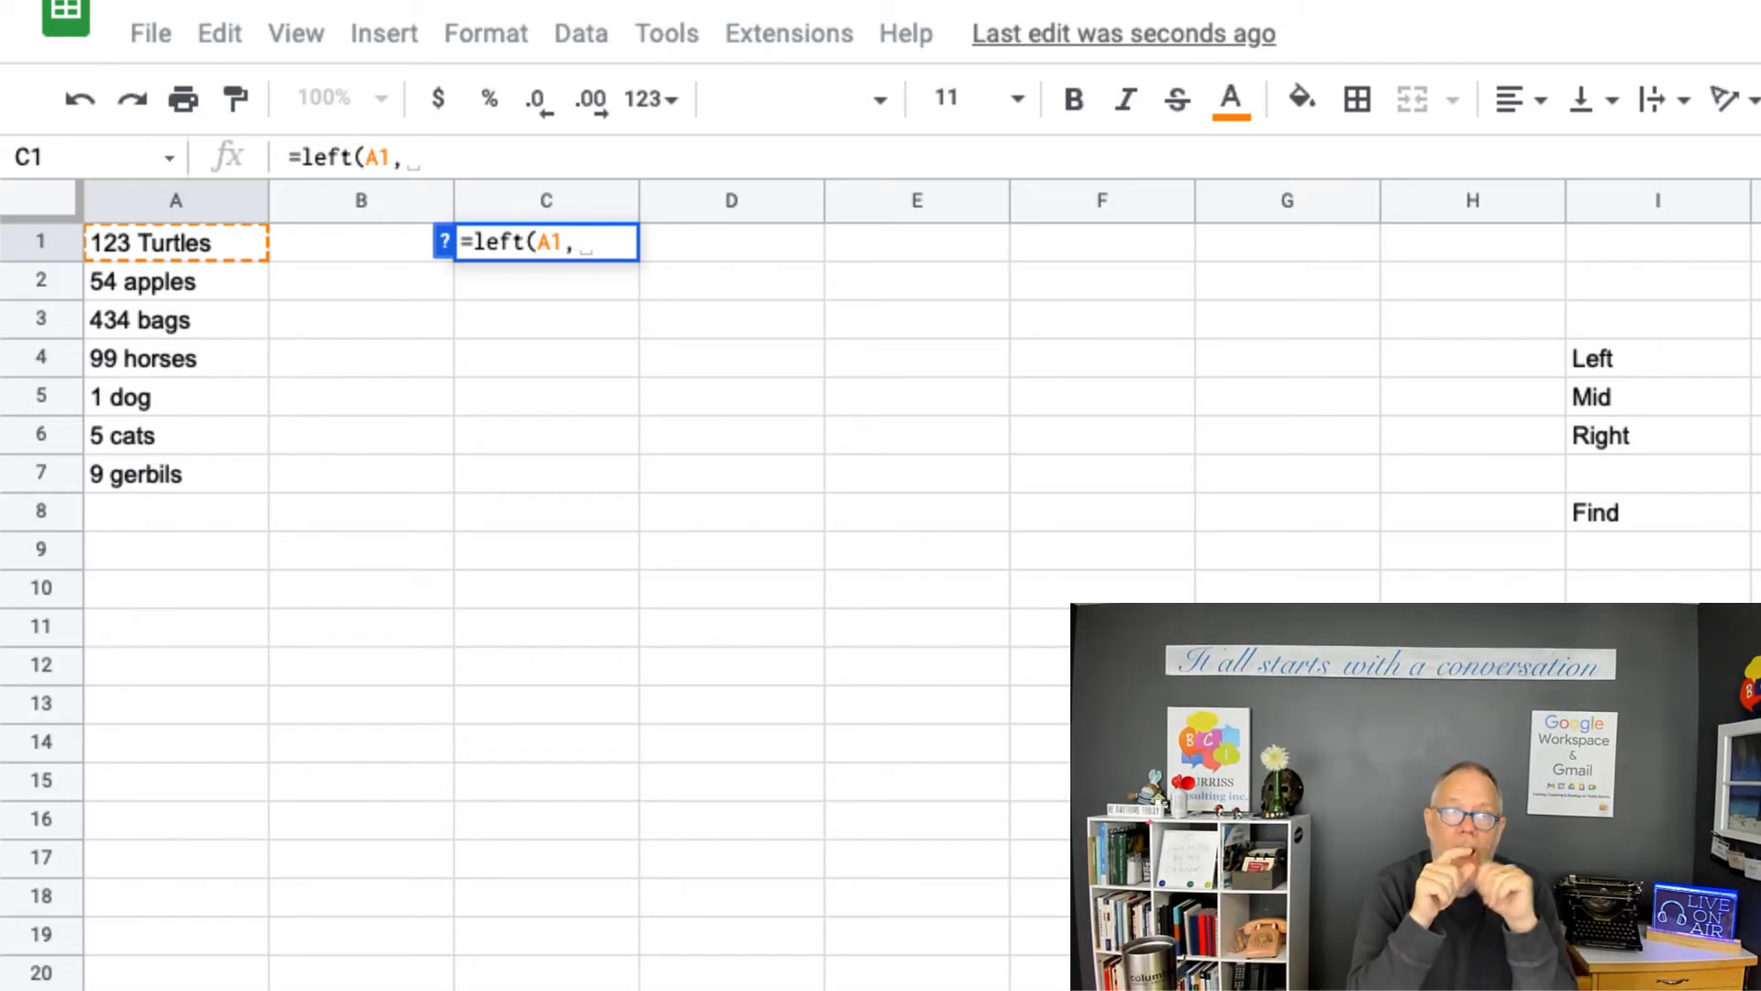
pyautogui.write('3)')
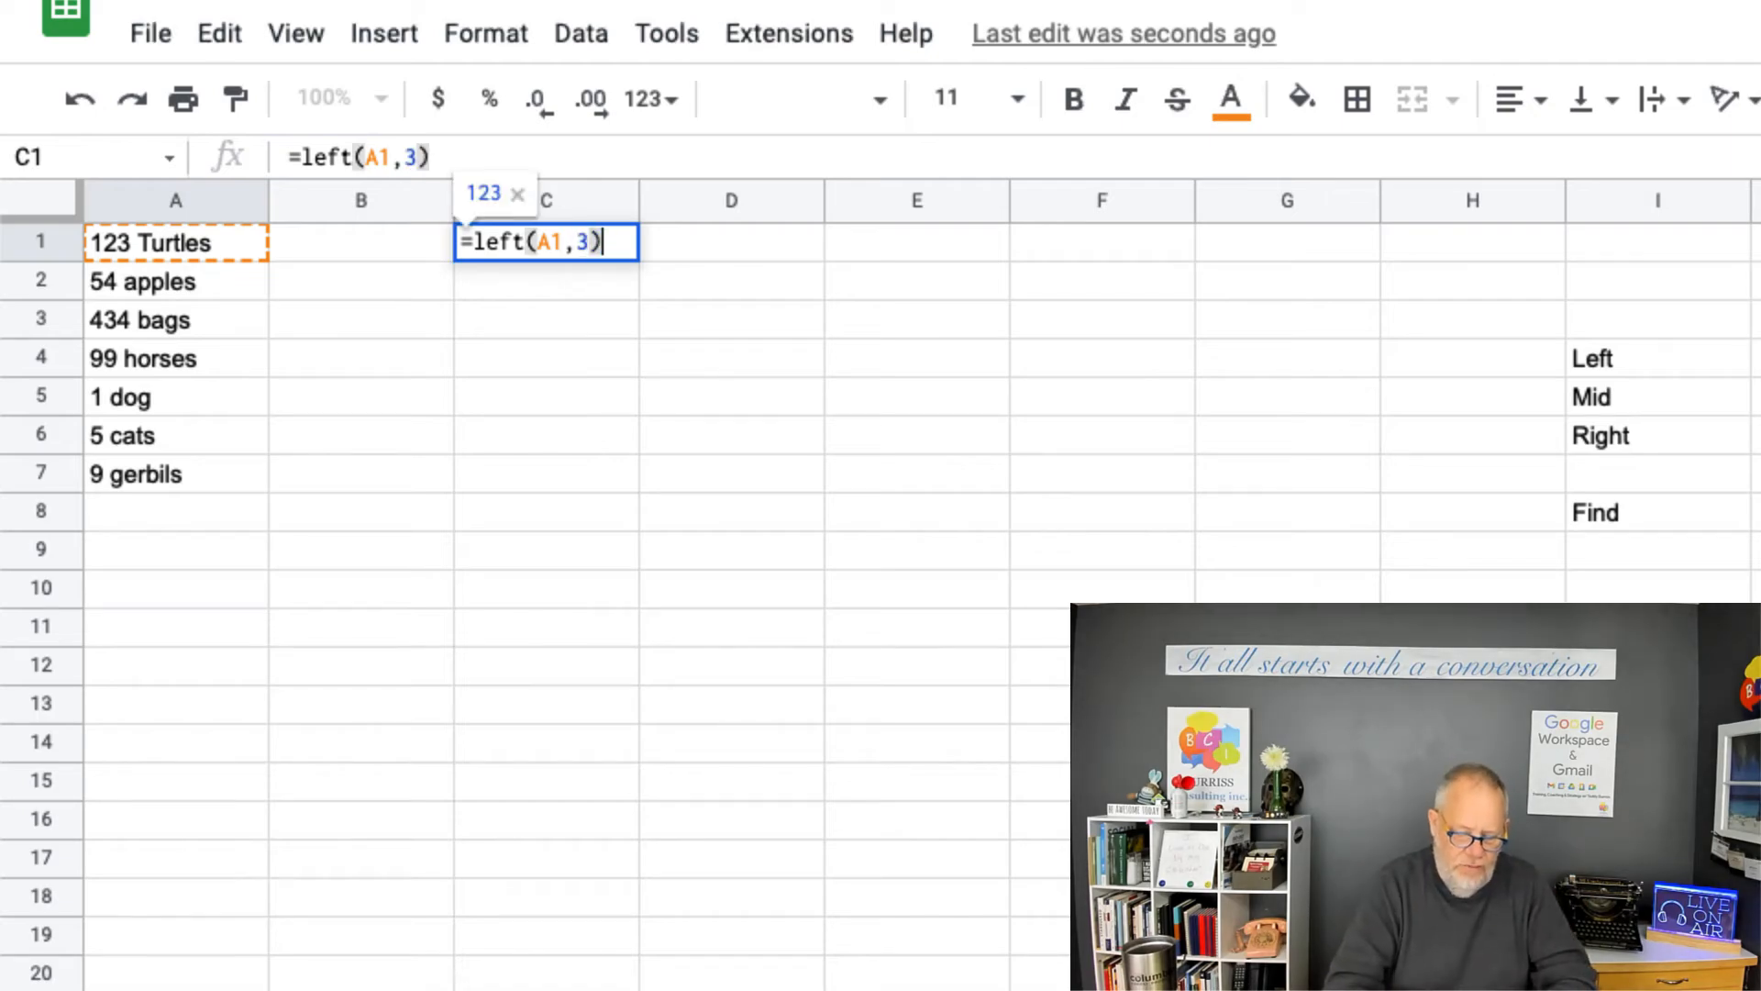
pyautogui.press('Return')
# Replace the fixed character count in C1's formula with a search for the space, giving =left(A1,find(" ",a1,1)-1).
pyautogui.click(545, 243)
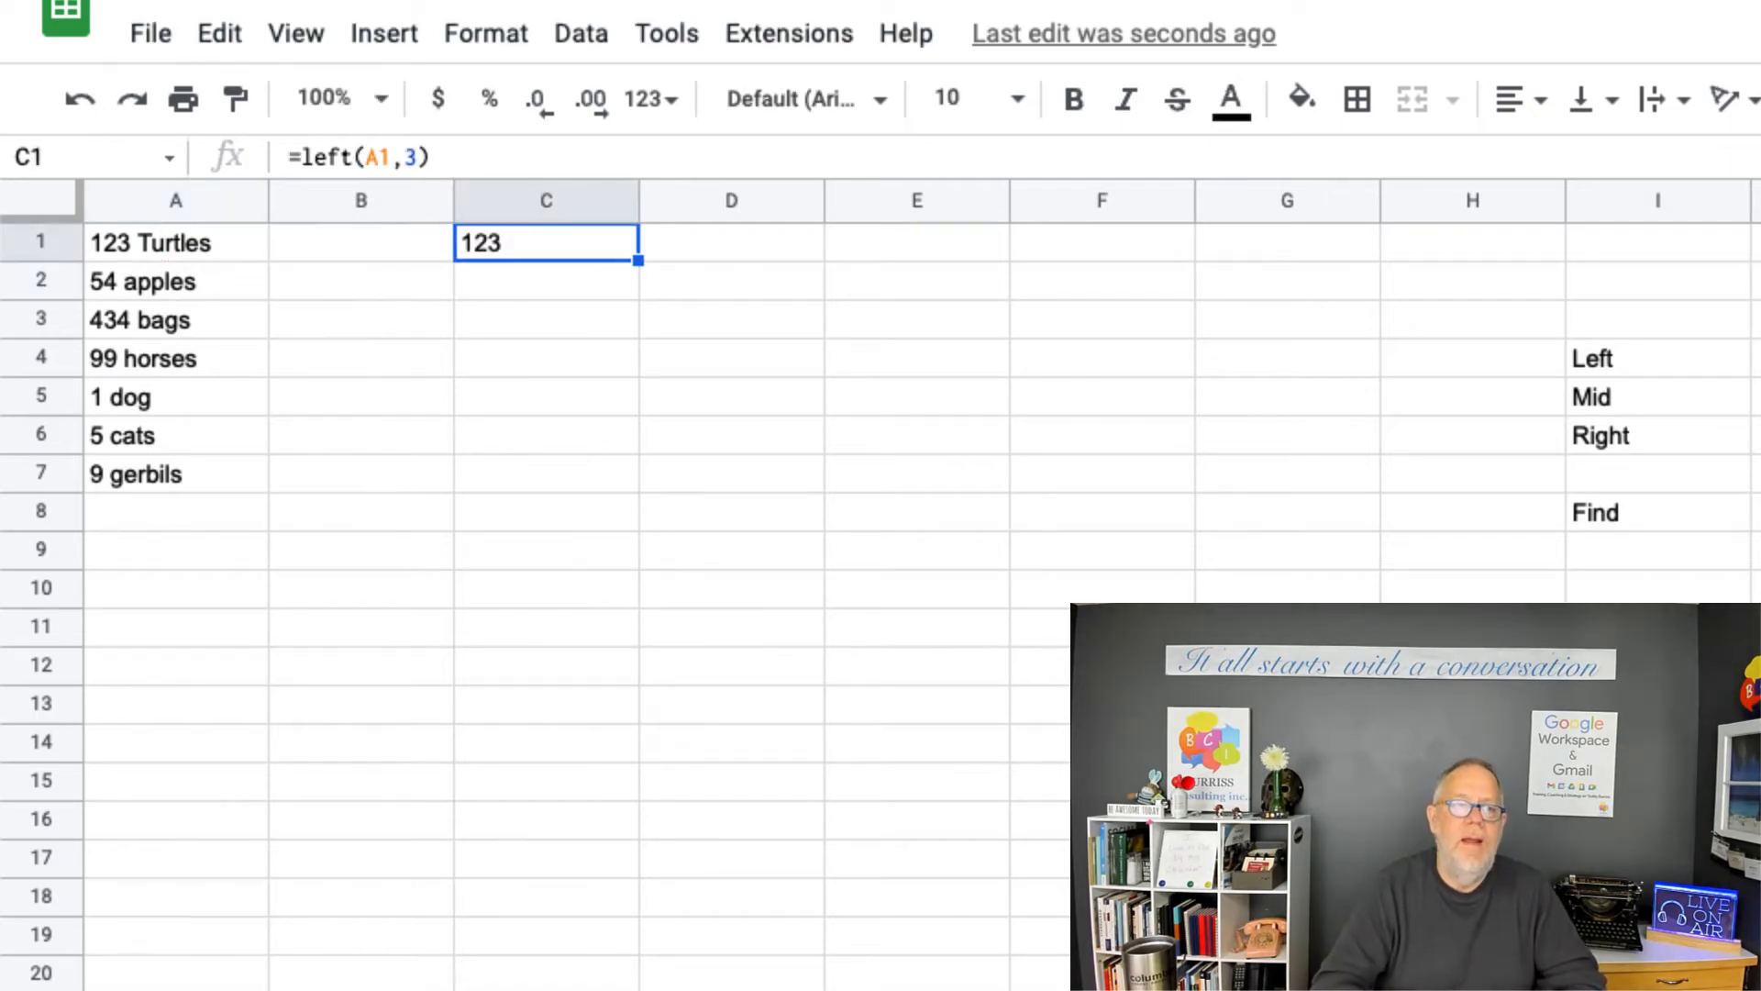
pyautogui.press('Return')
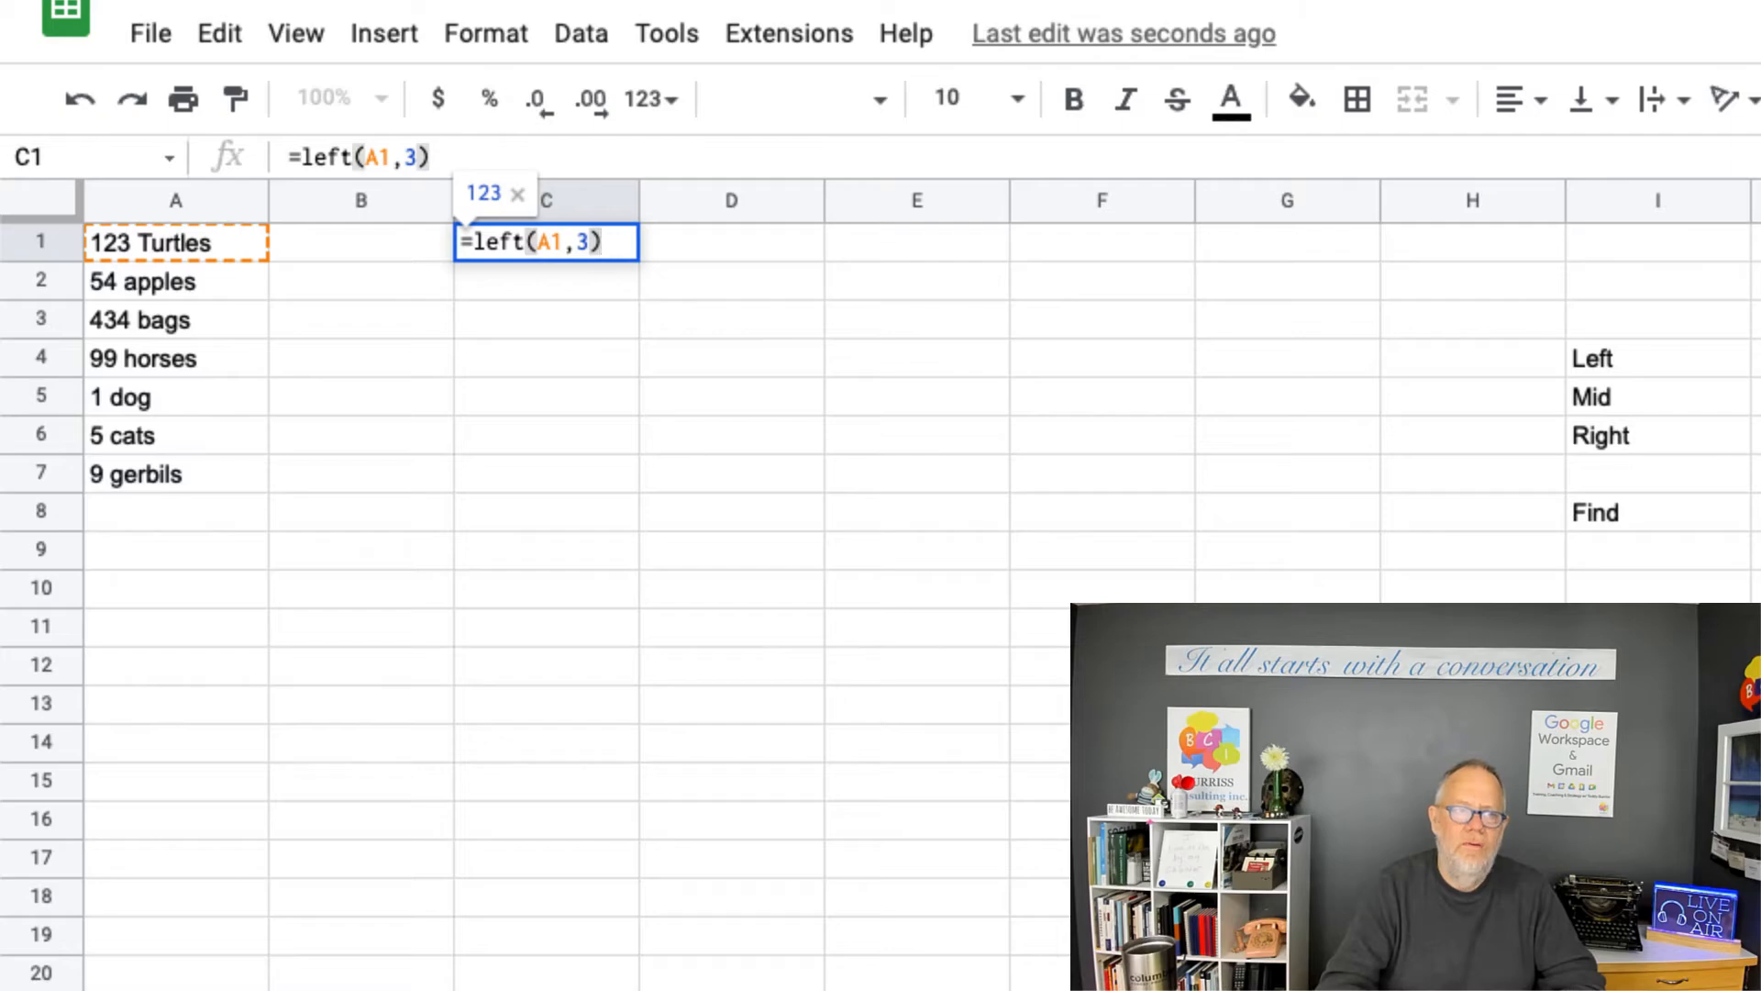
pyautogui.press('BackSpace')
pyautogui.press('BackSpace')
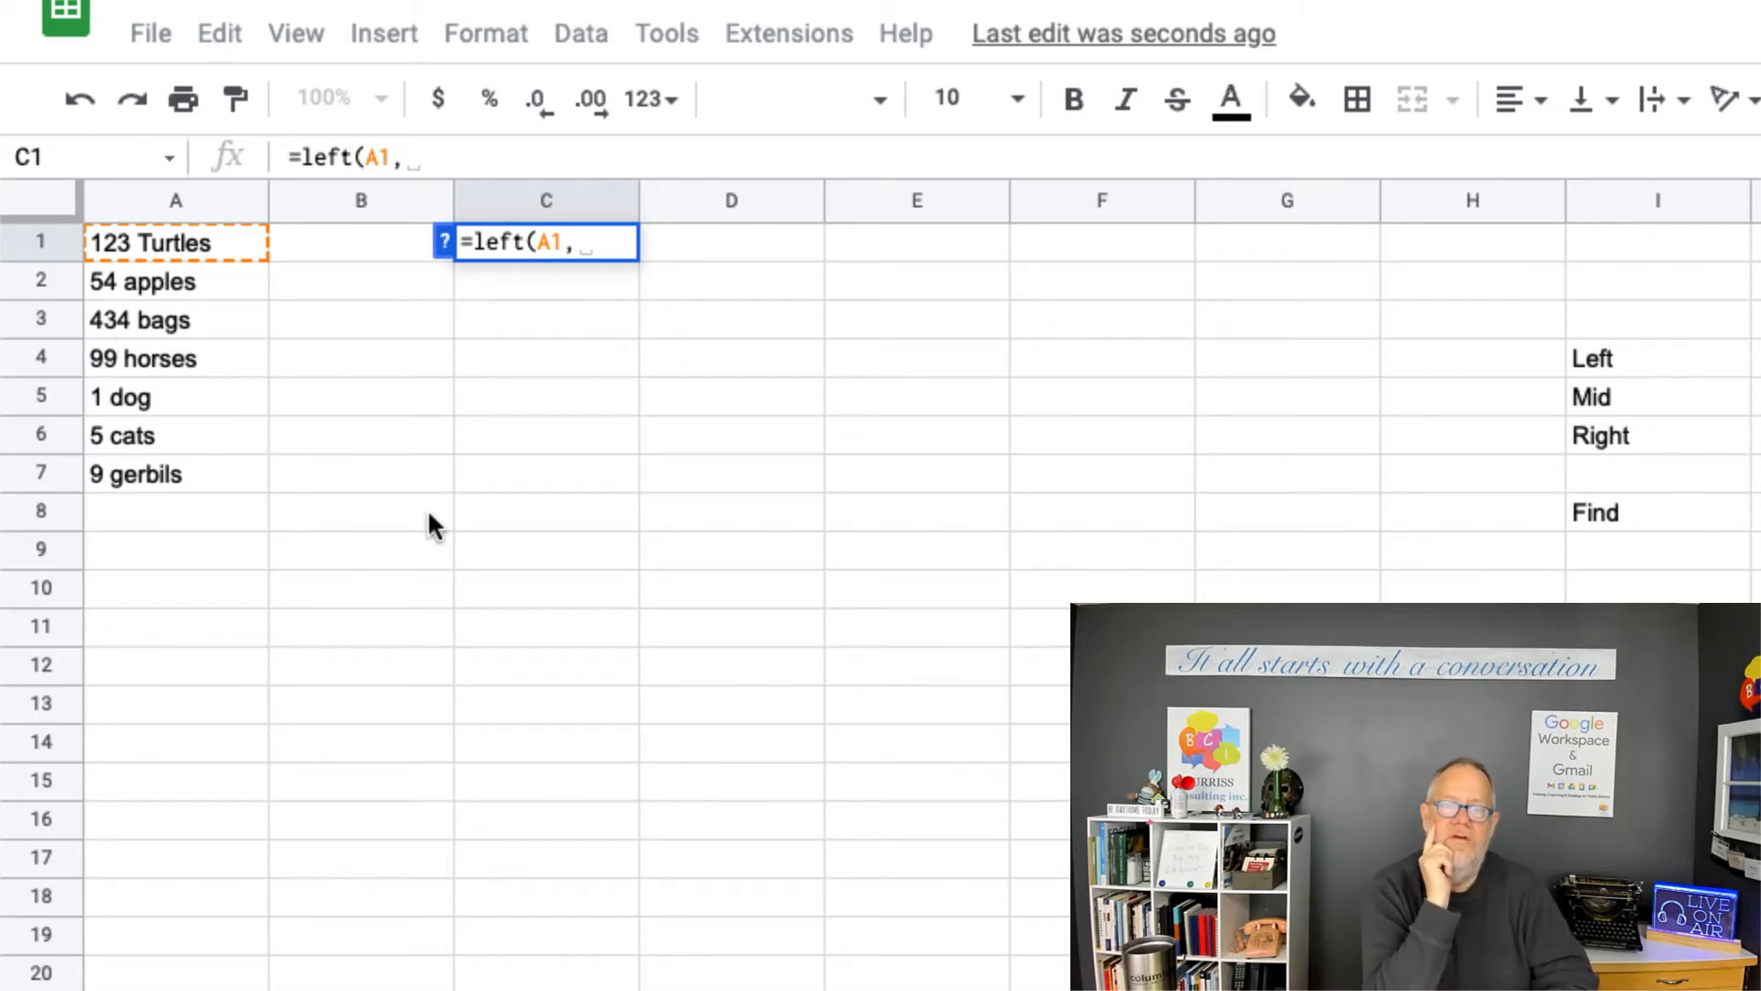
pyautogui.write('find(')
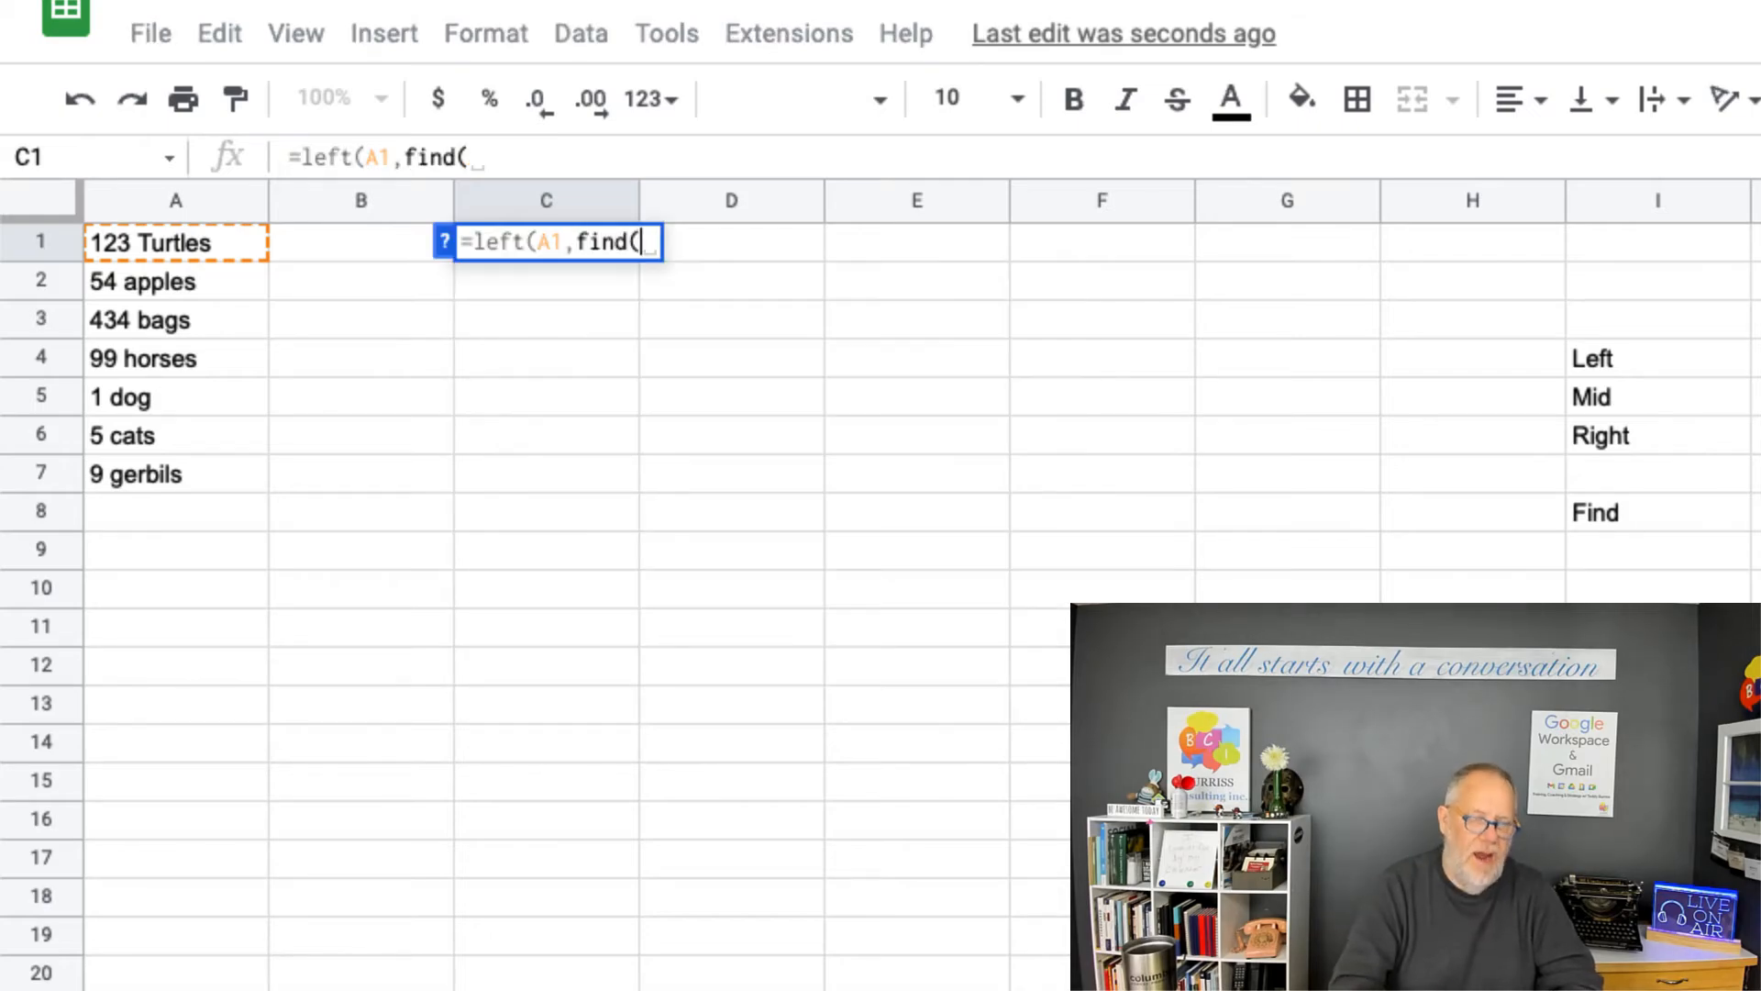
pyautogui.write('" "')
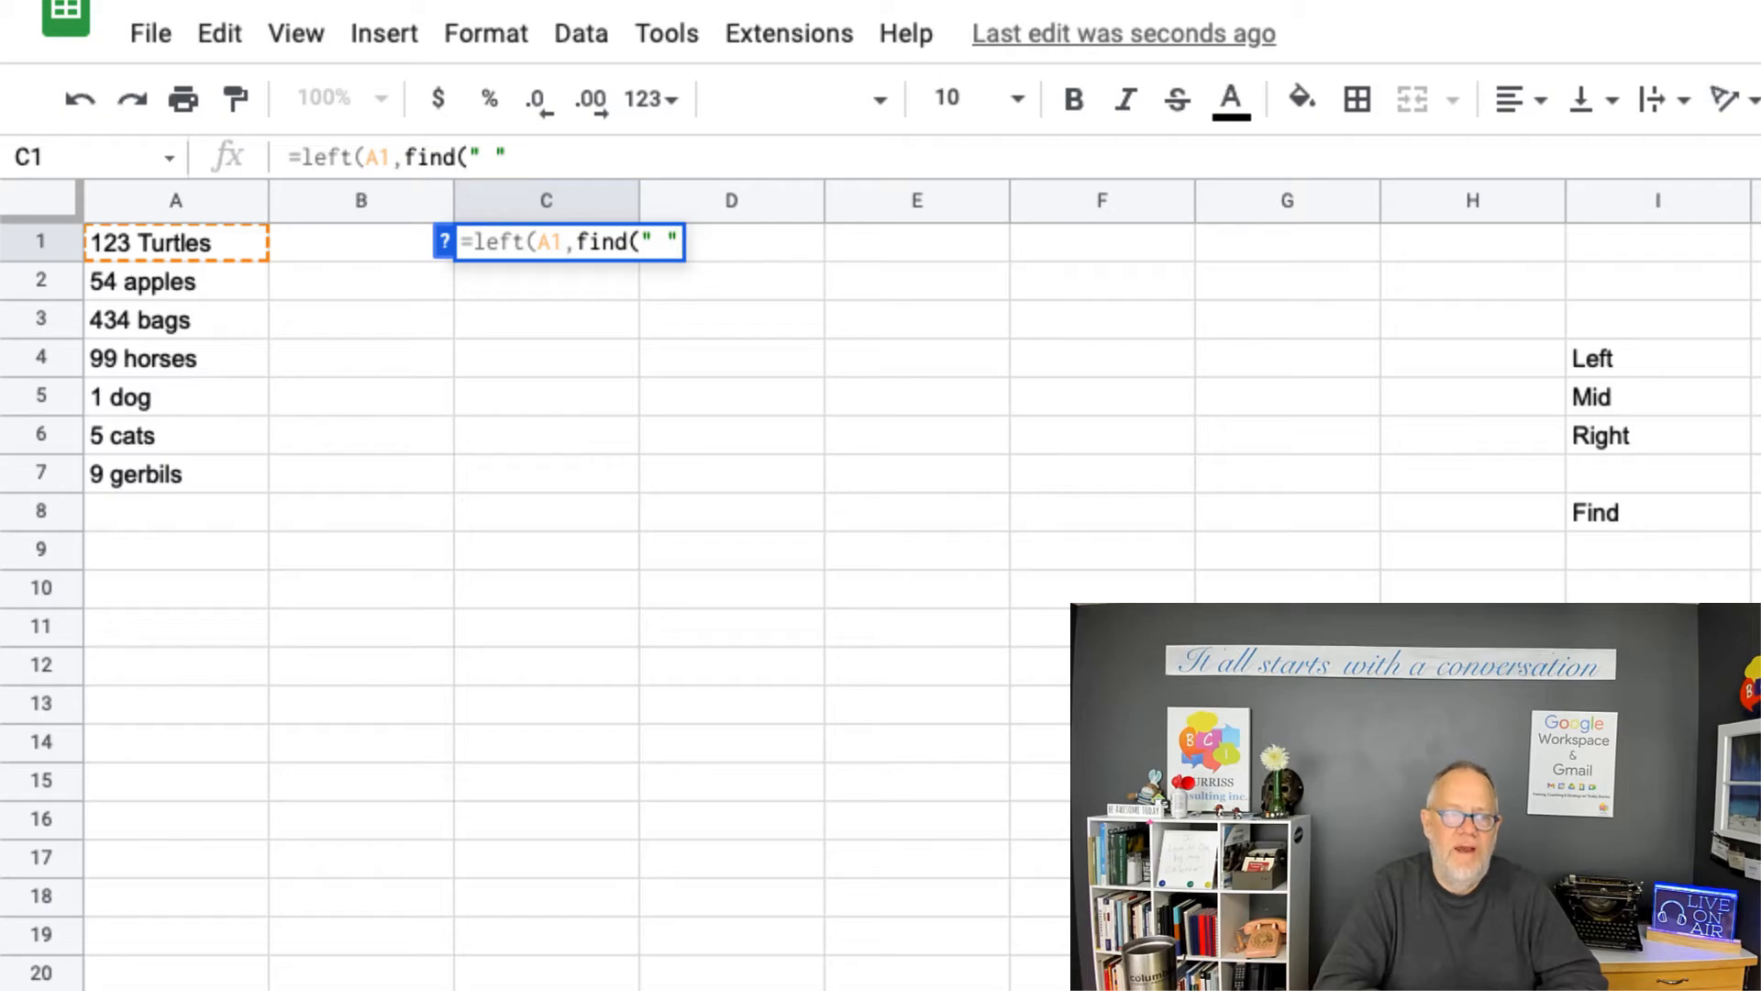
pyautogui.write(',')
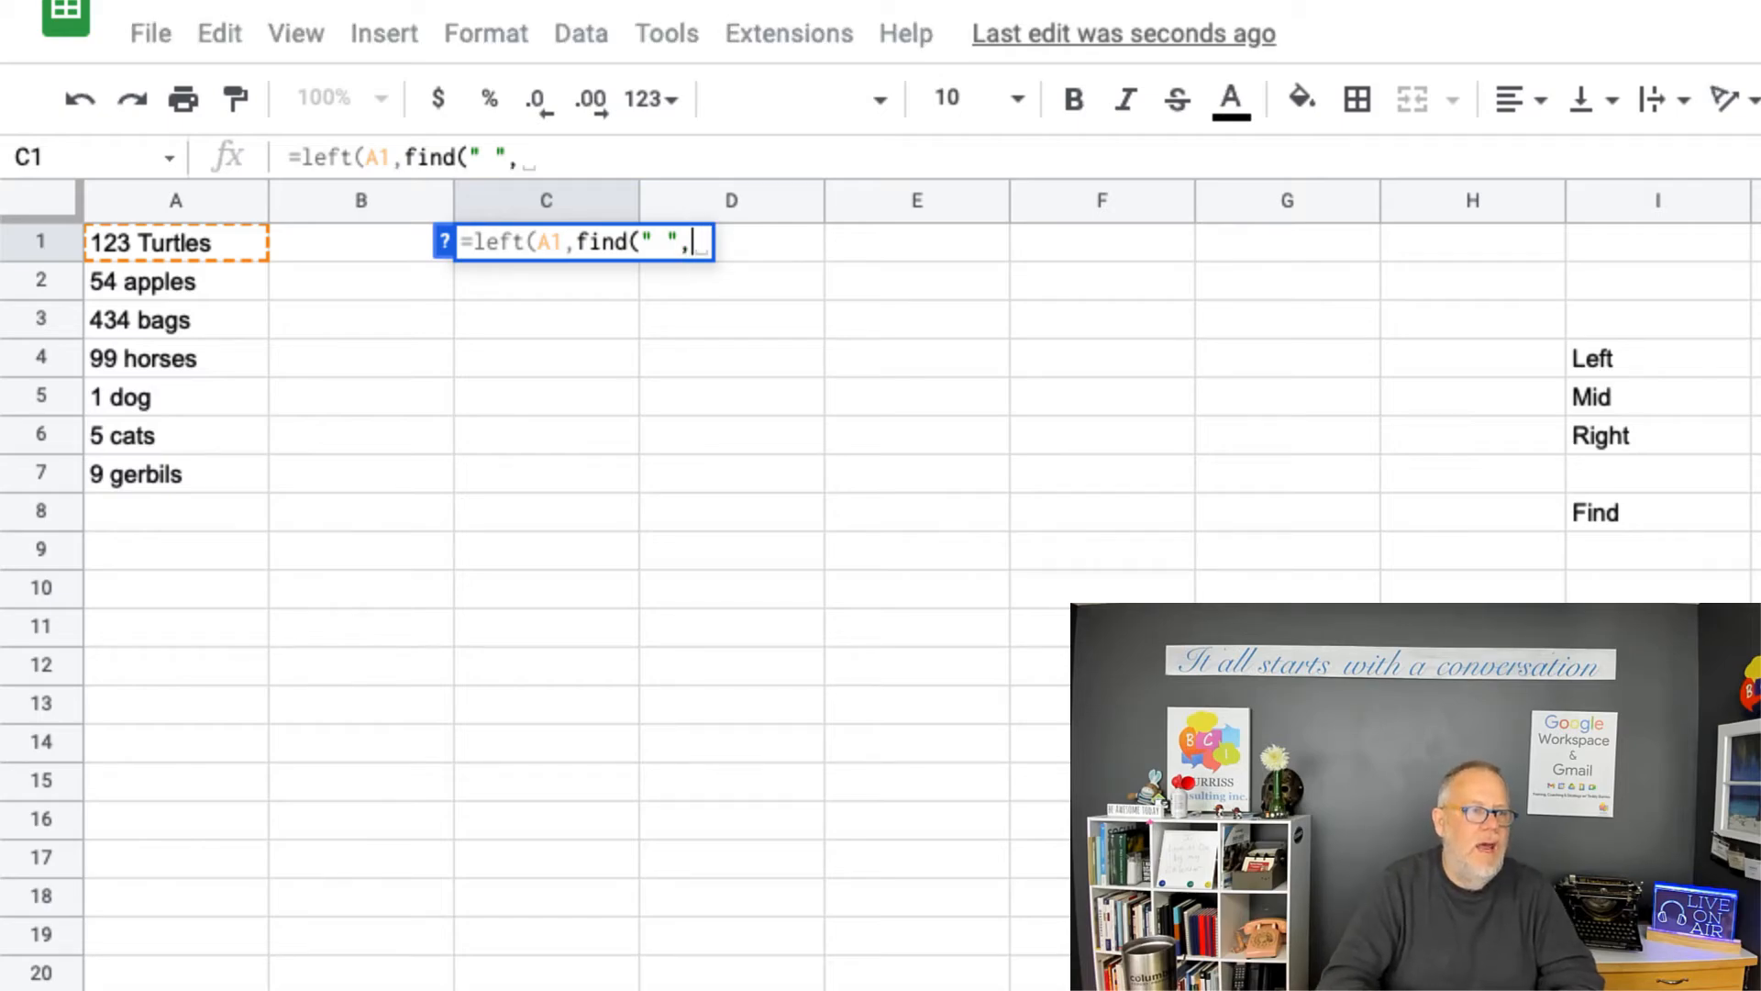
pyautogui.write('a1')
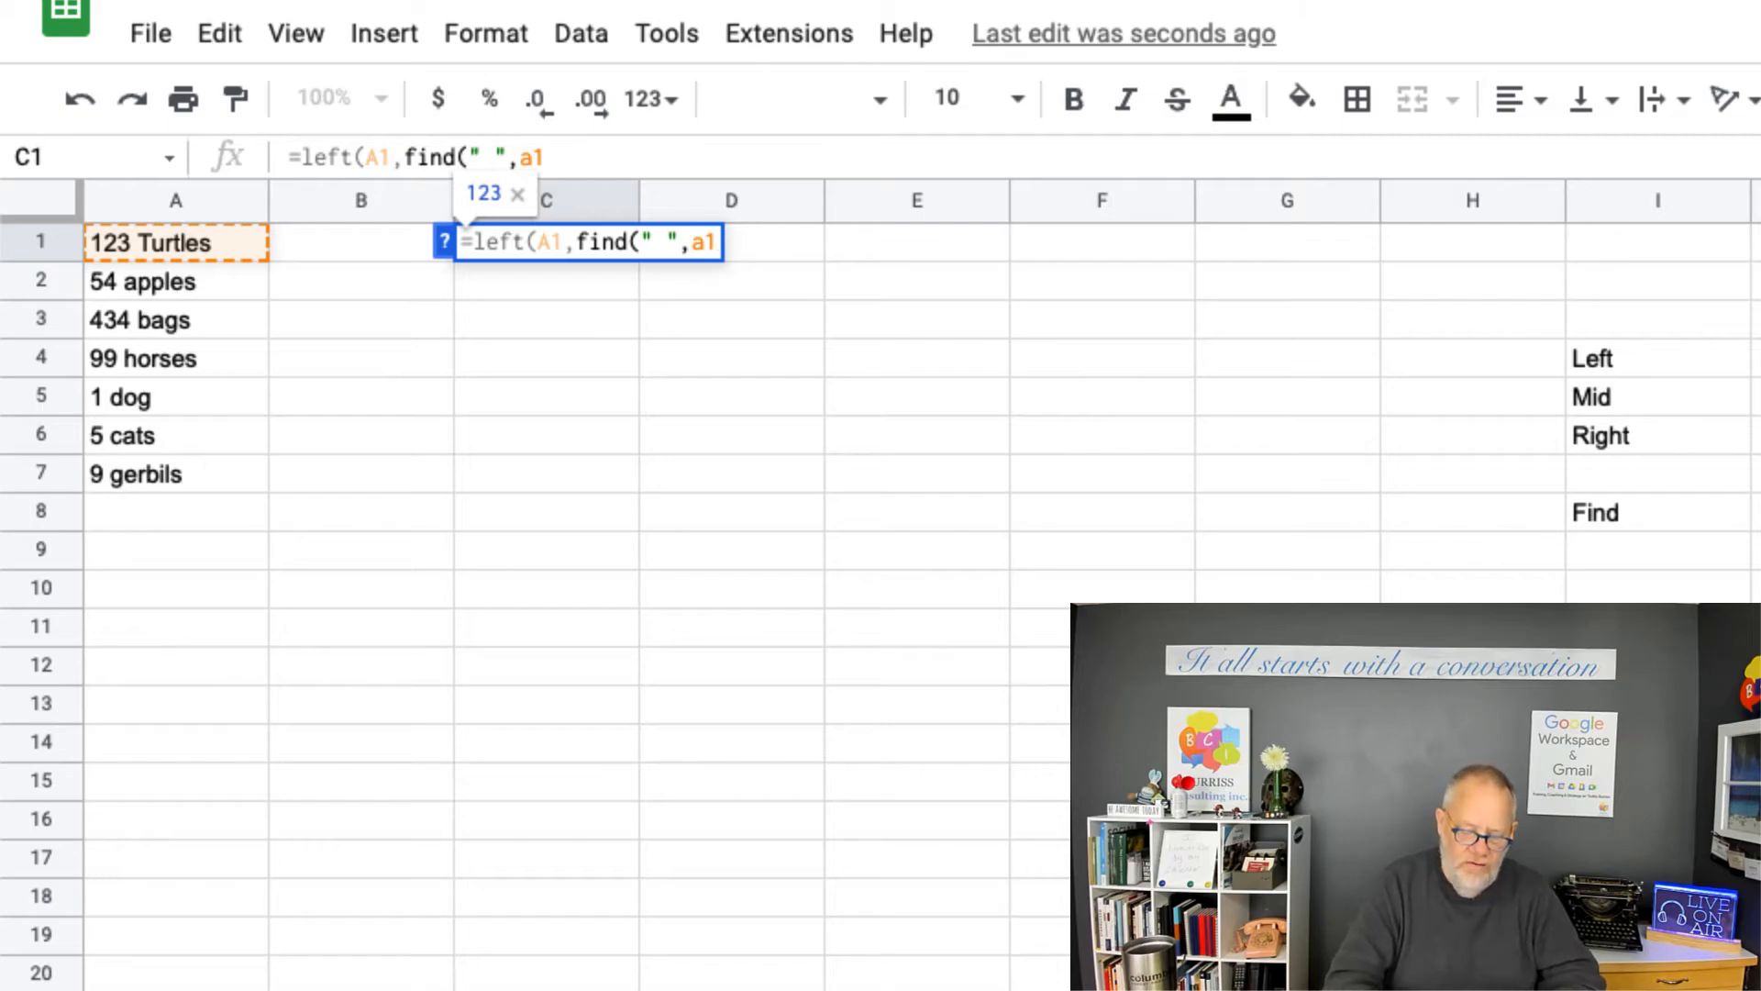
pyautogui.write(',1')
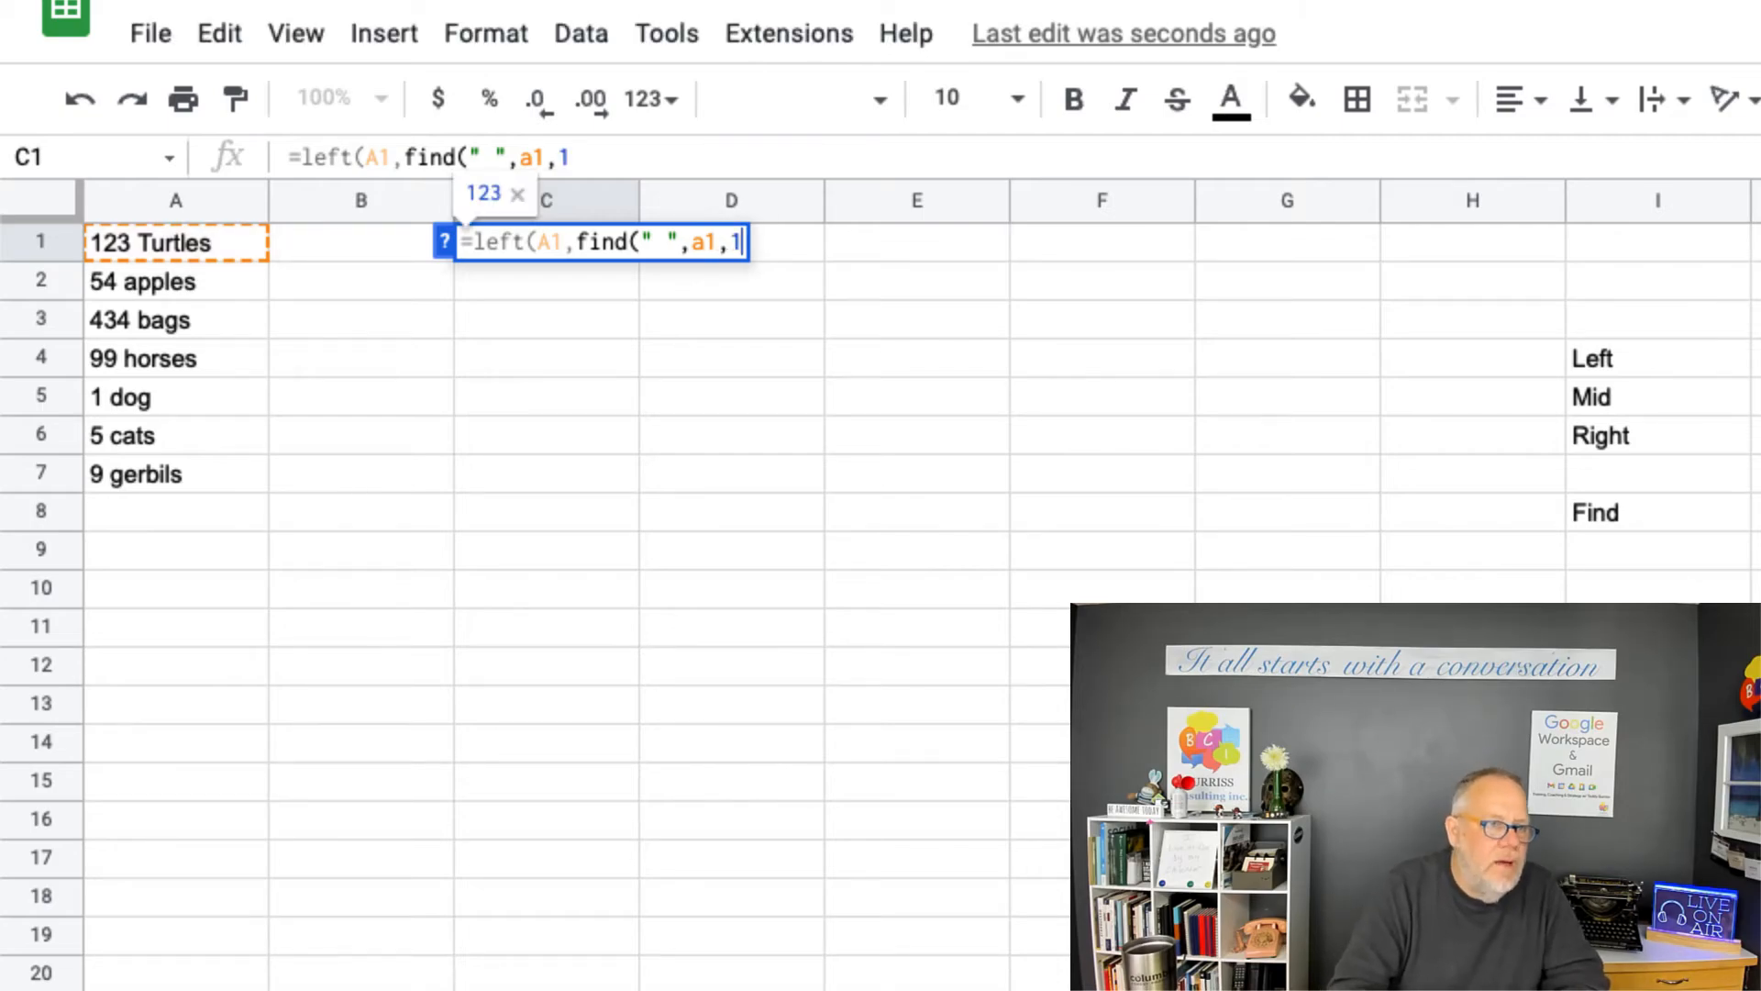
pyautogui.write(')')
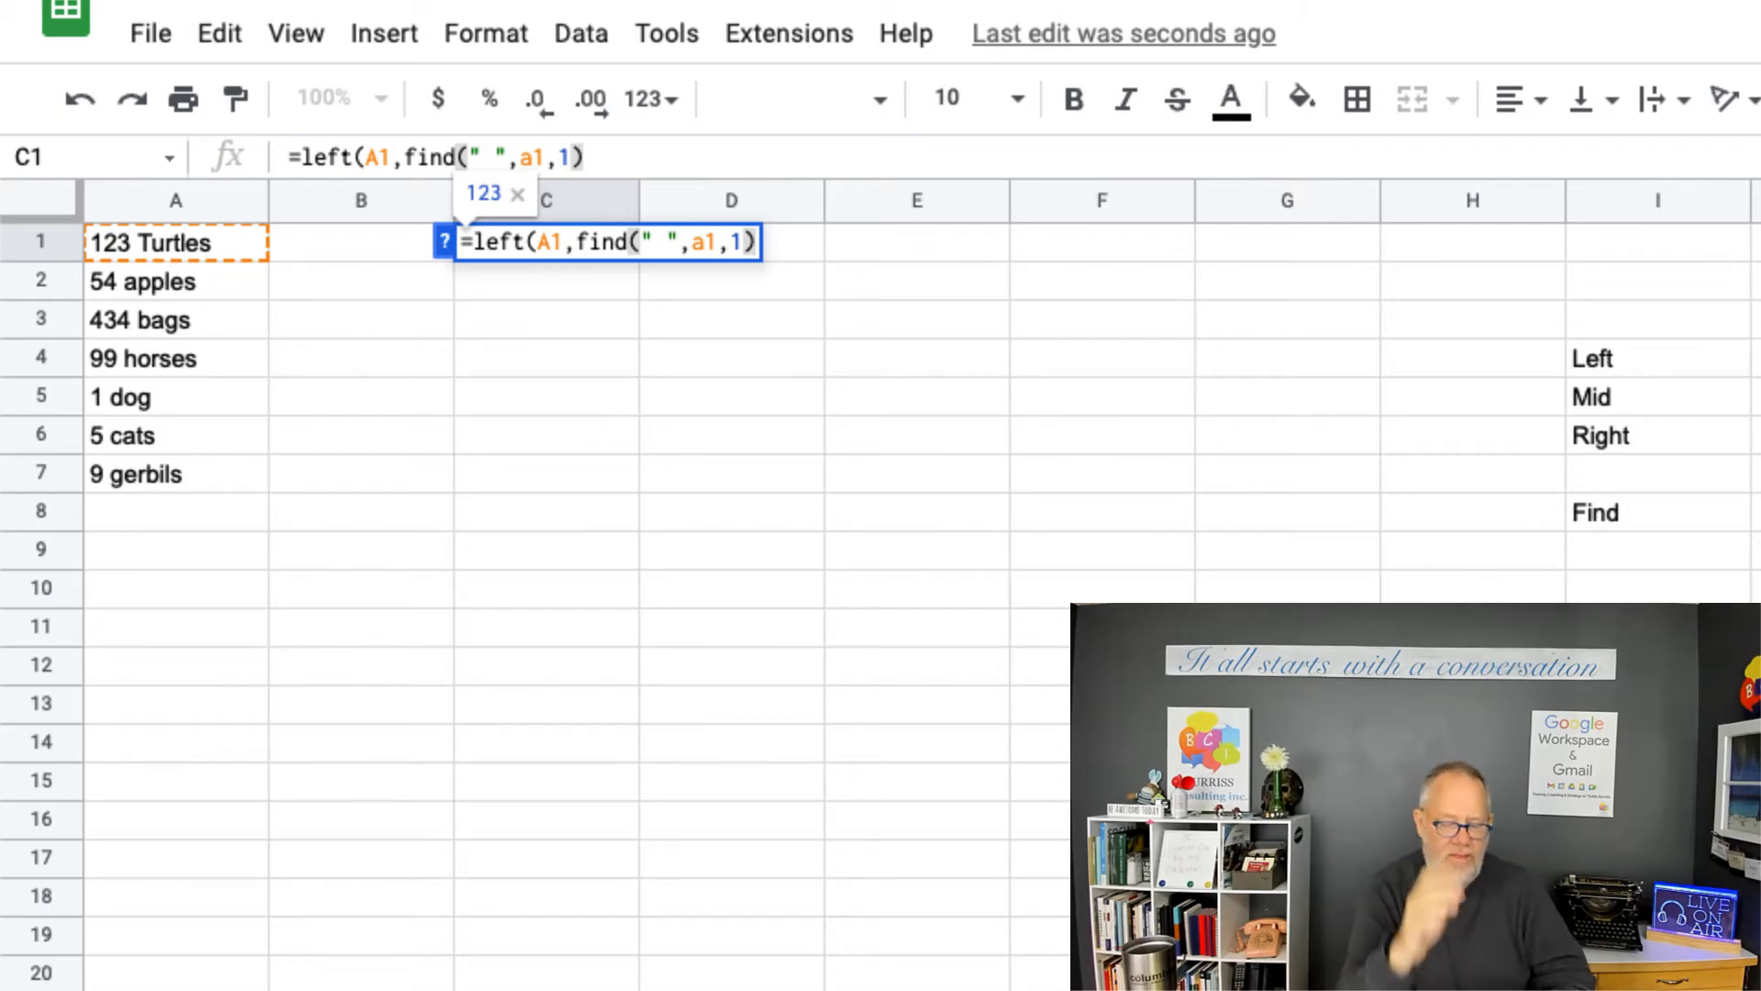
pyautogui.write('-1')
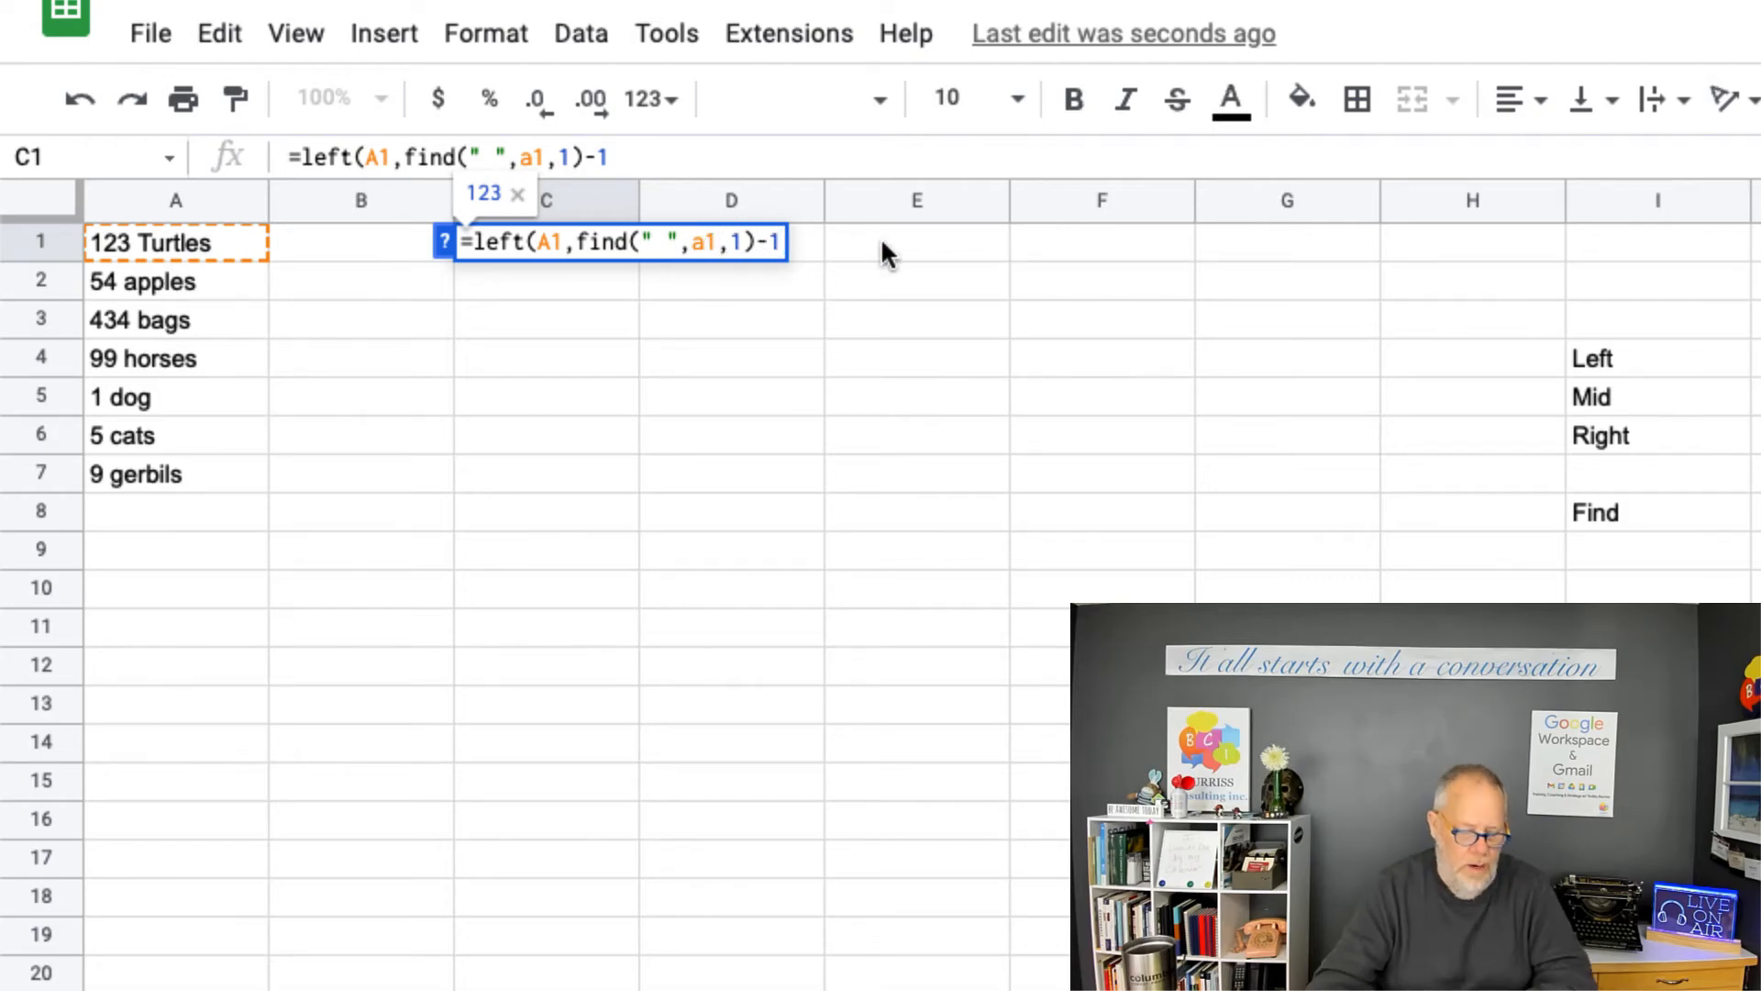
pyautogui.write(')')
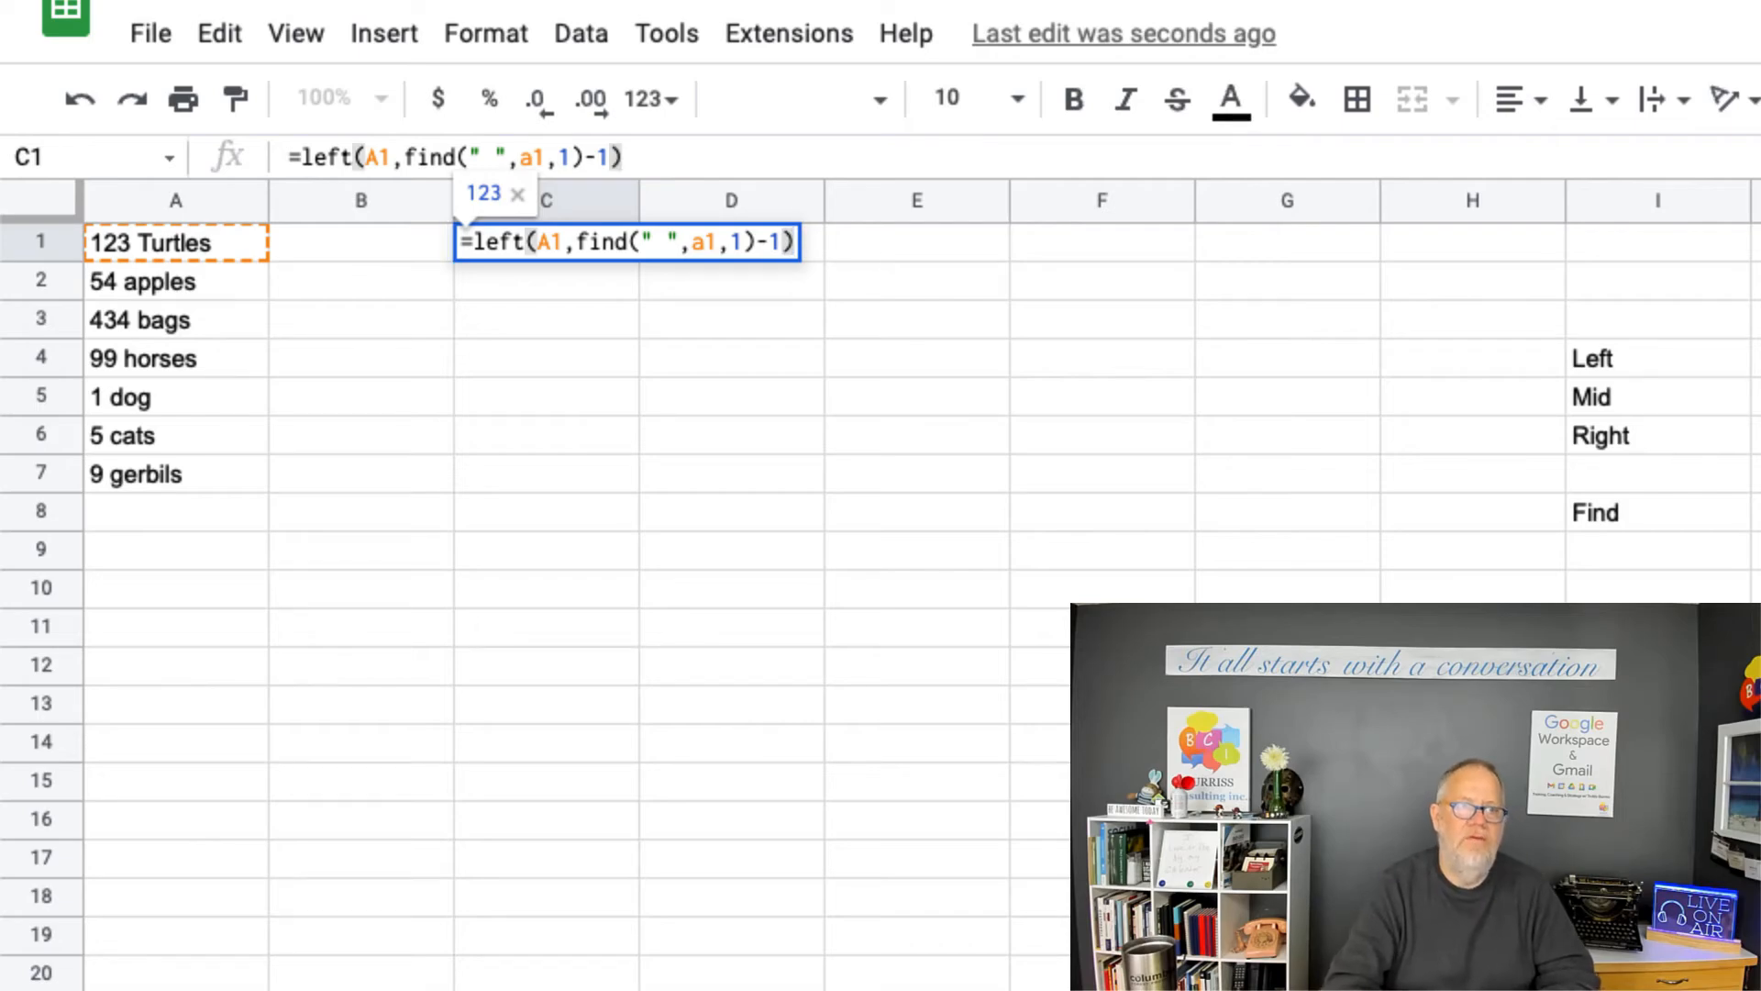
pyautogui.press('Return')
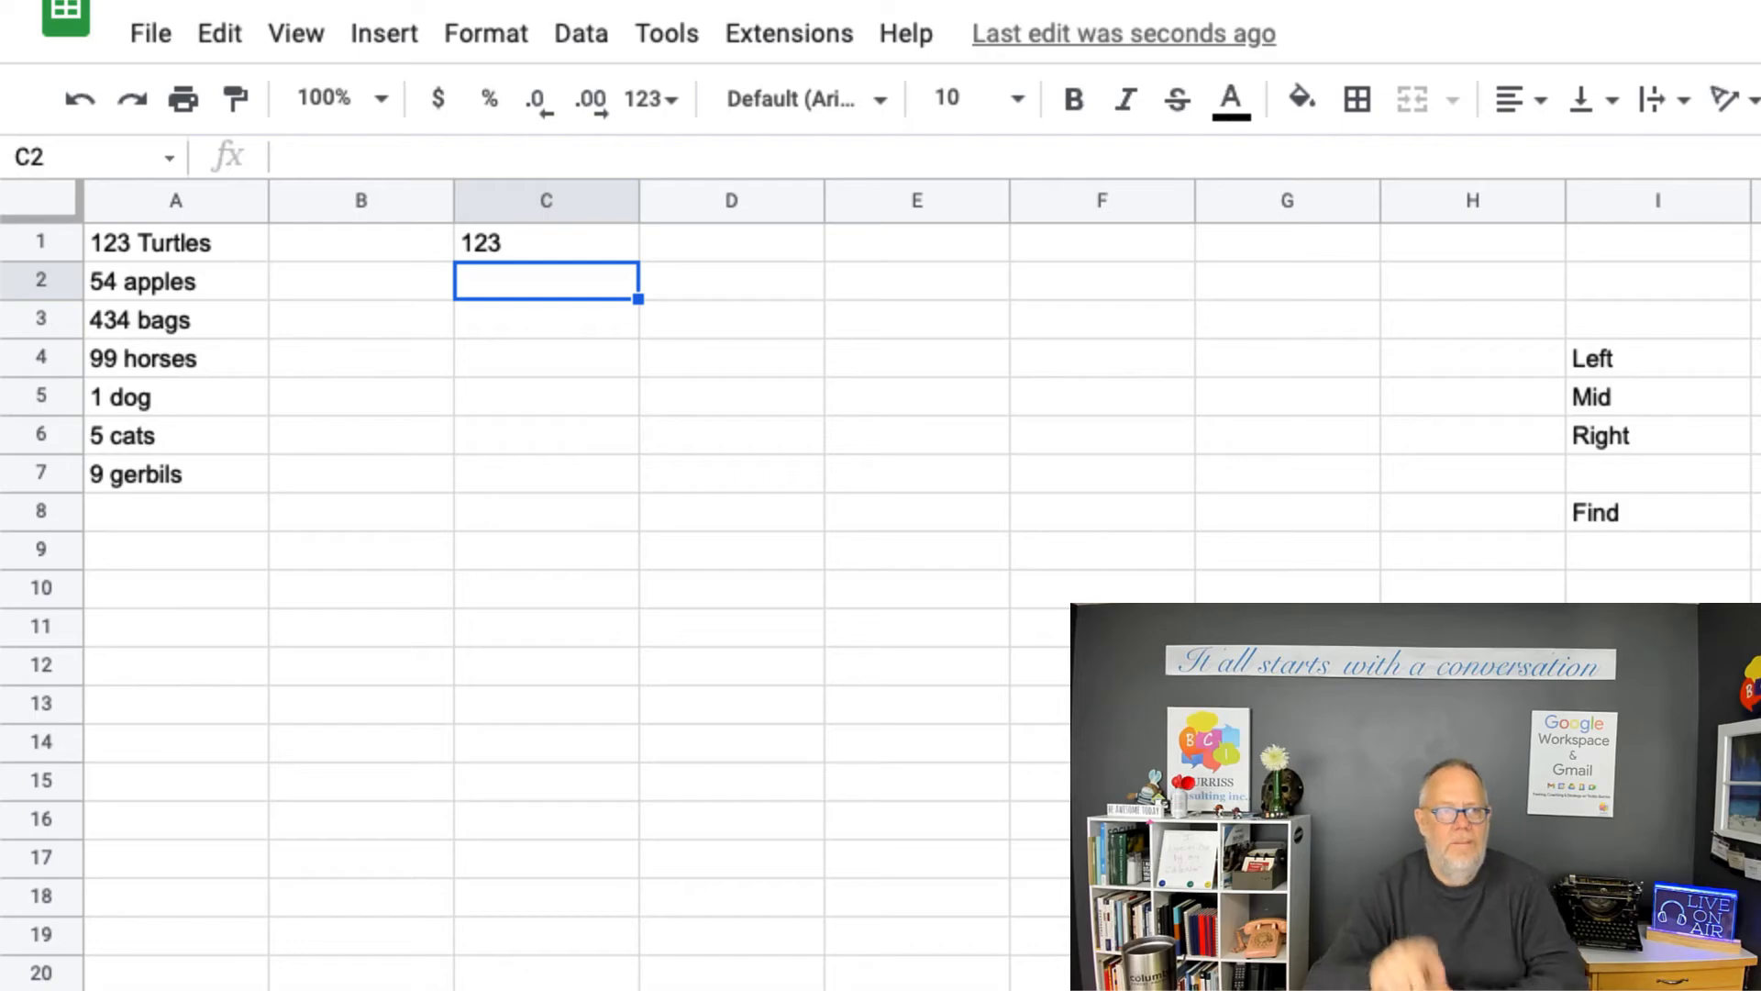
# Copy the extraction formula in C1 down to cells C2 through C7.
pyautogui.click(546, 243)
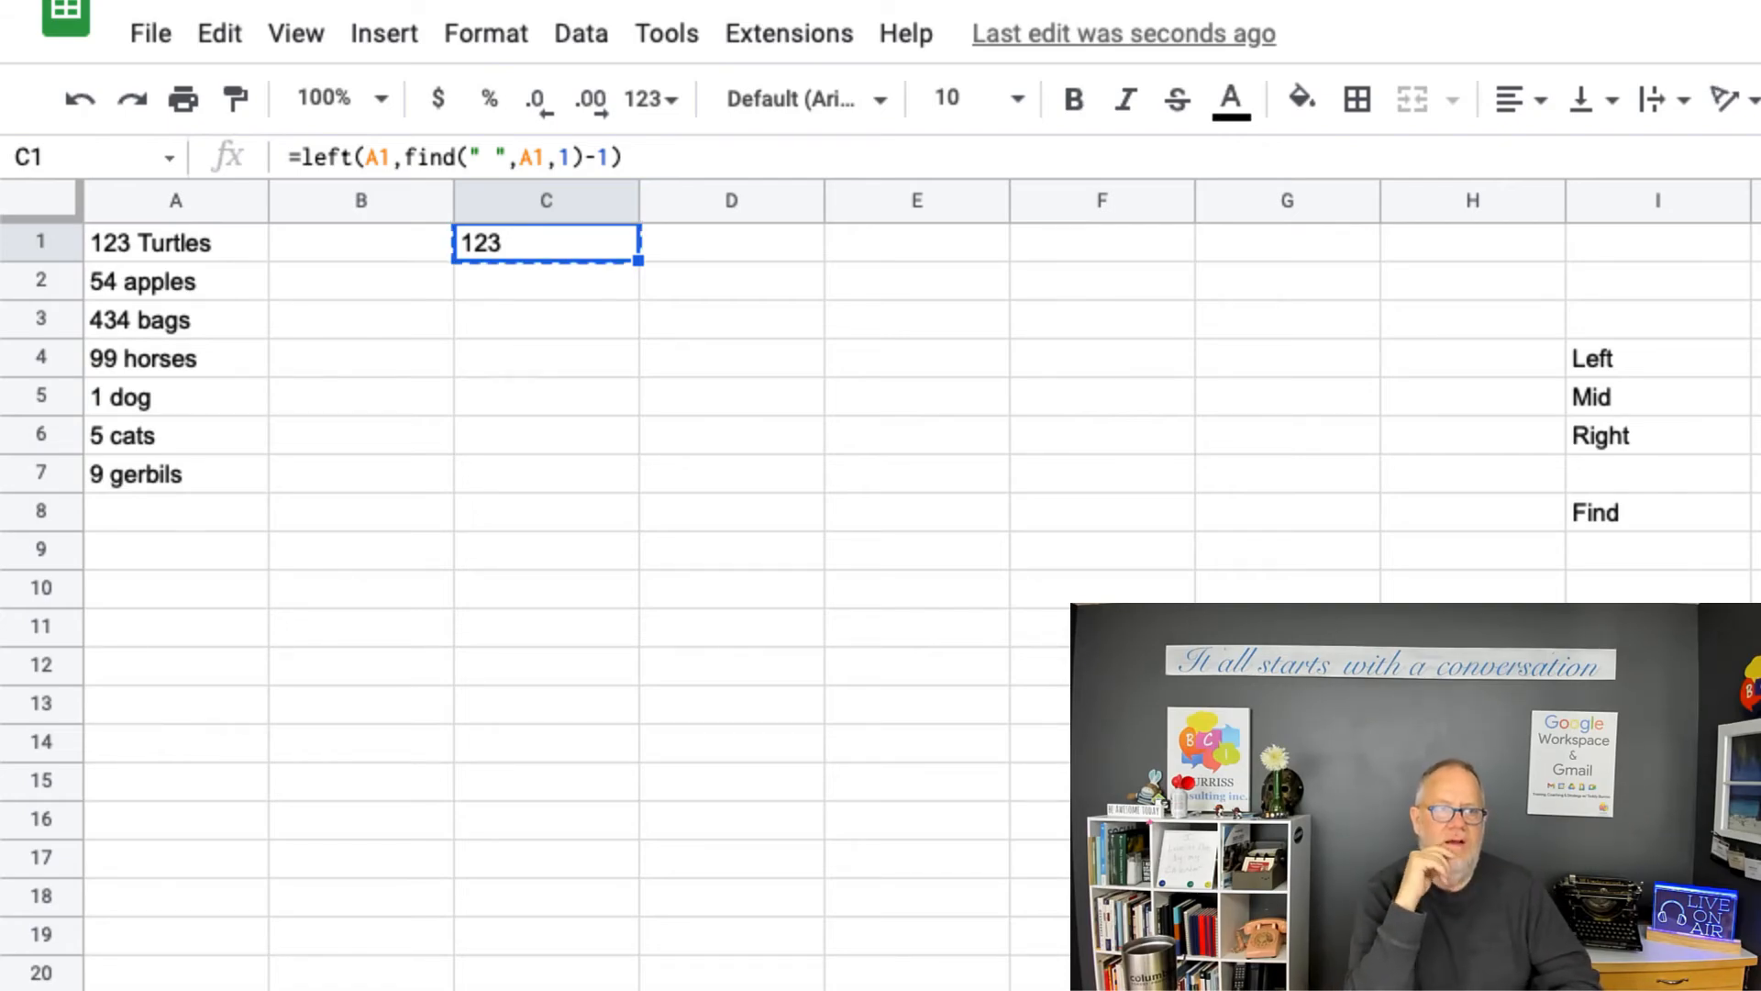
pyautogui.press('Down')
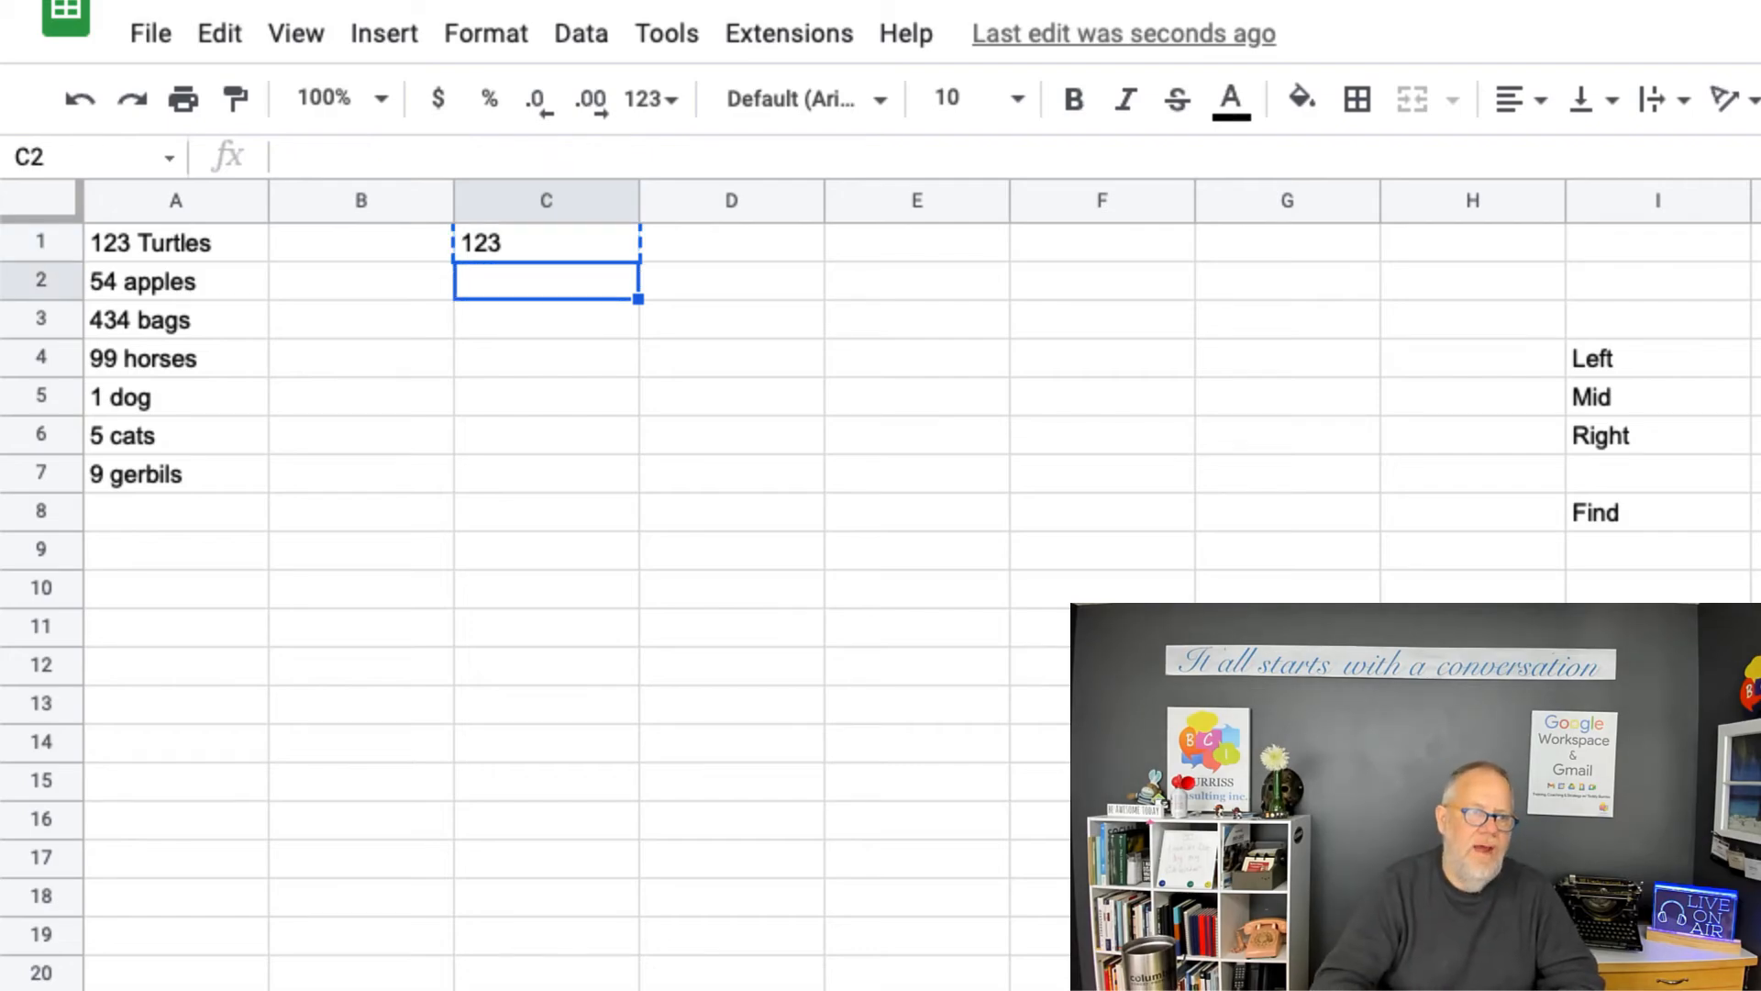
pyautogui.hotkey('shift', 'Down')
pyautogui.hotkey('shift', 'Down')
pyautogui.hotkey('shift', 'Down')
pyautogui.hotkey('shift', 'Down')
pyautogui.hotkey('shift', 'Down')
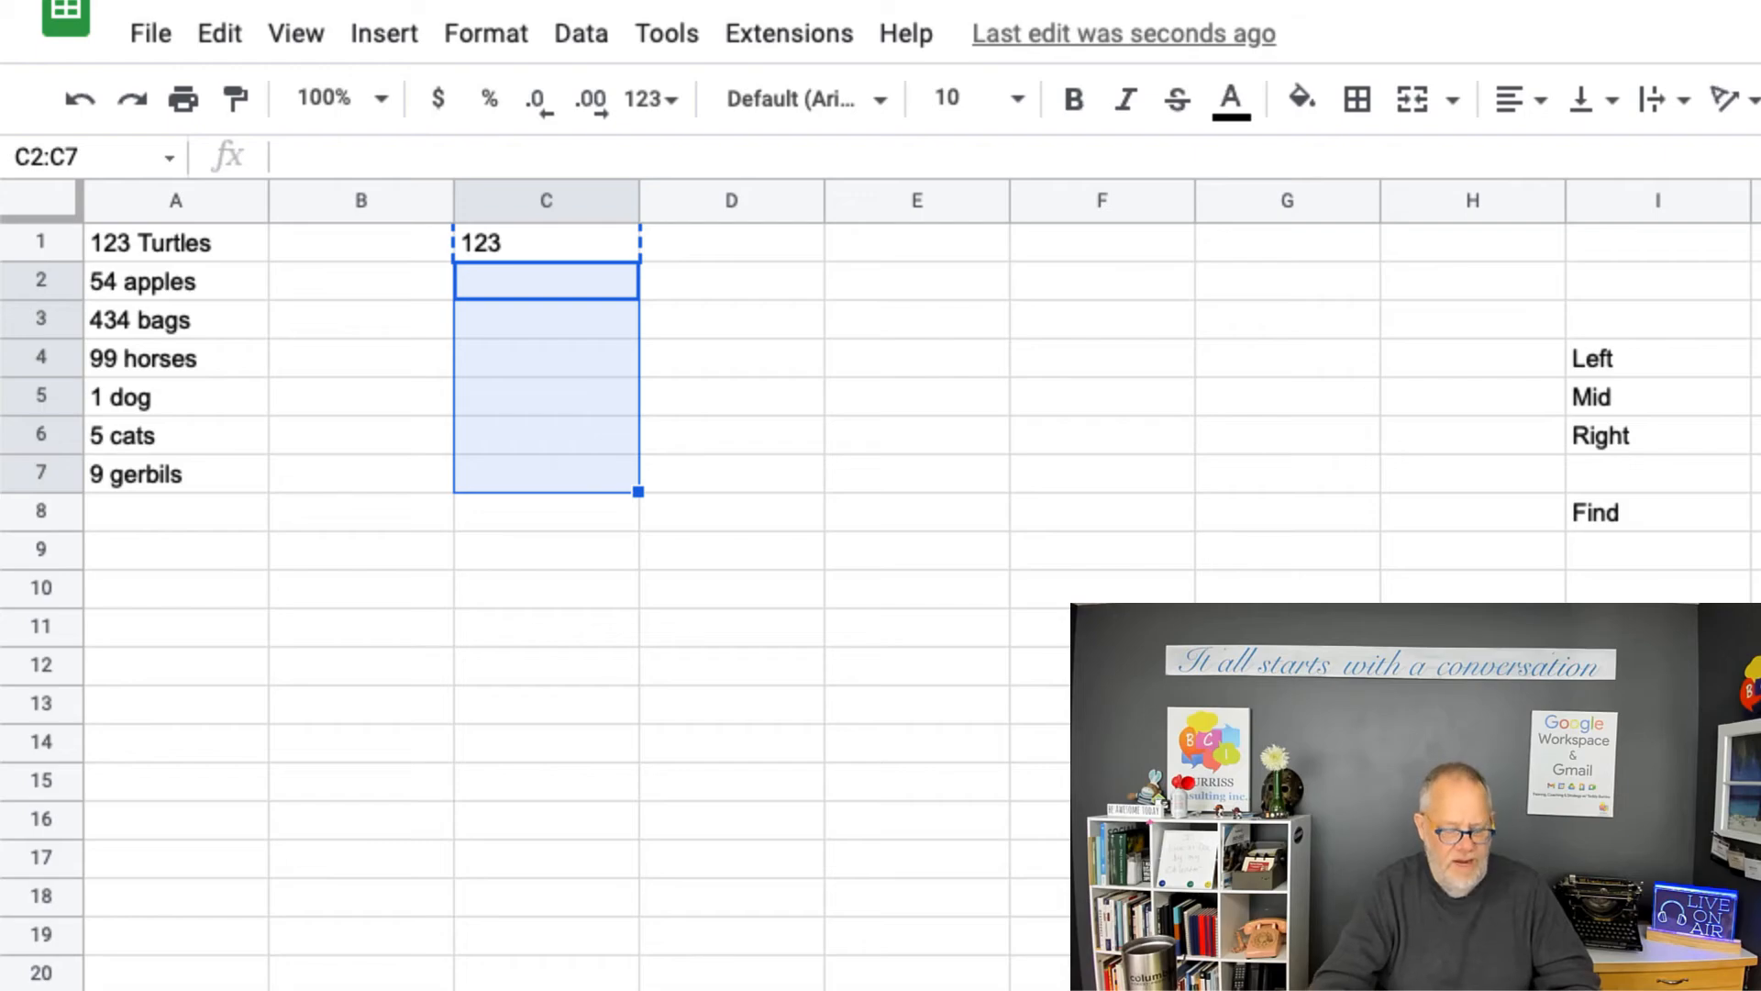
pyautogui.hotkey('ctrl', 'v')
pyautogui.click(1473, 857)
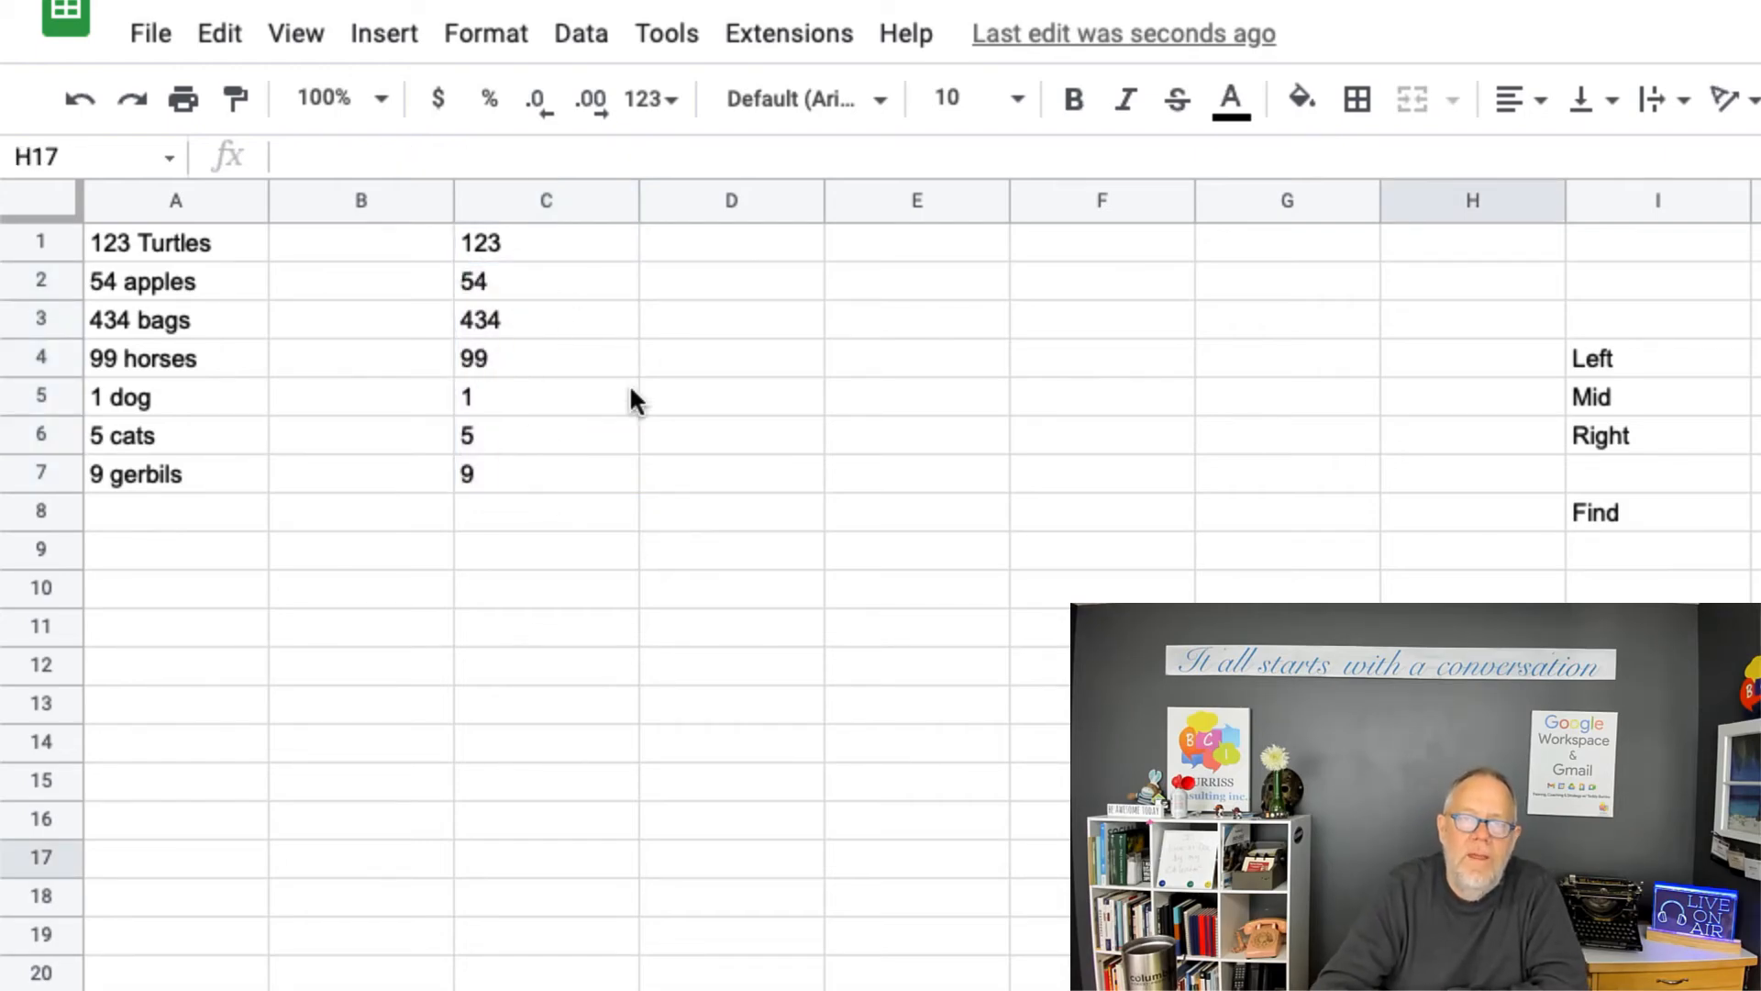
# Test arithmetic on the extracted number with =C1-1 in D1, declining the autofill suggestion and clearing the test formula.
pyautogui.click(732, 243)
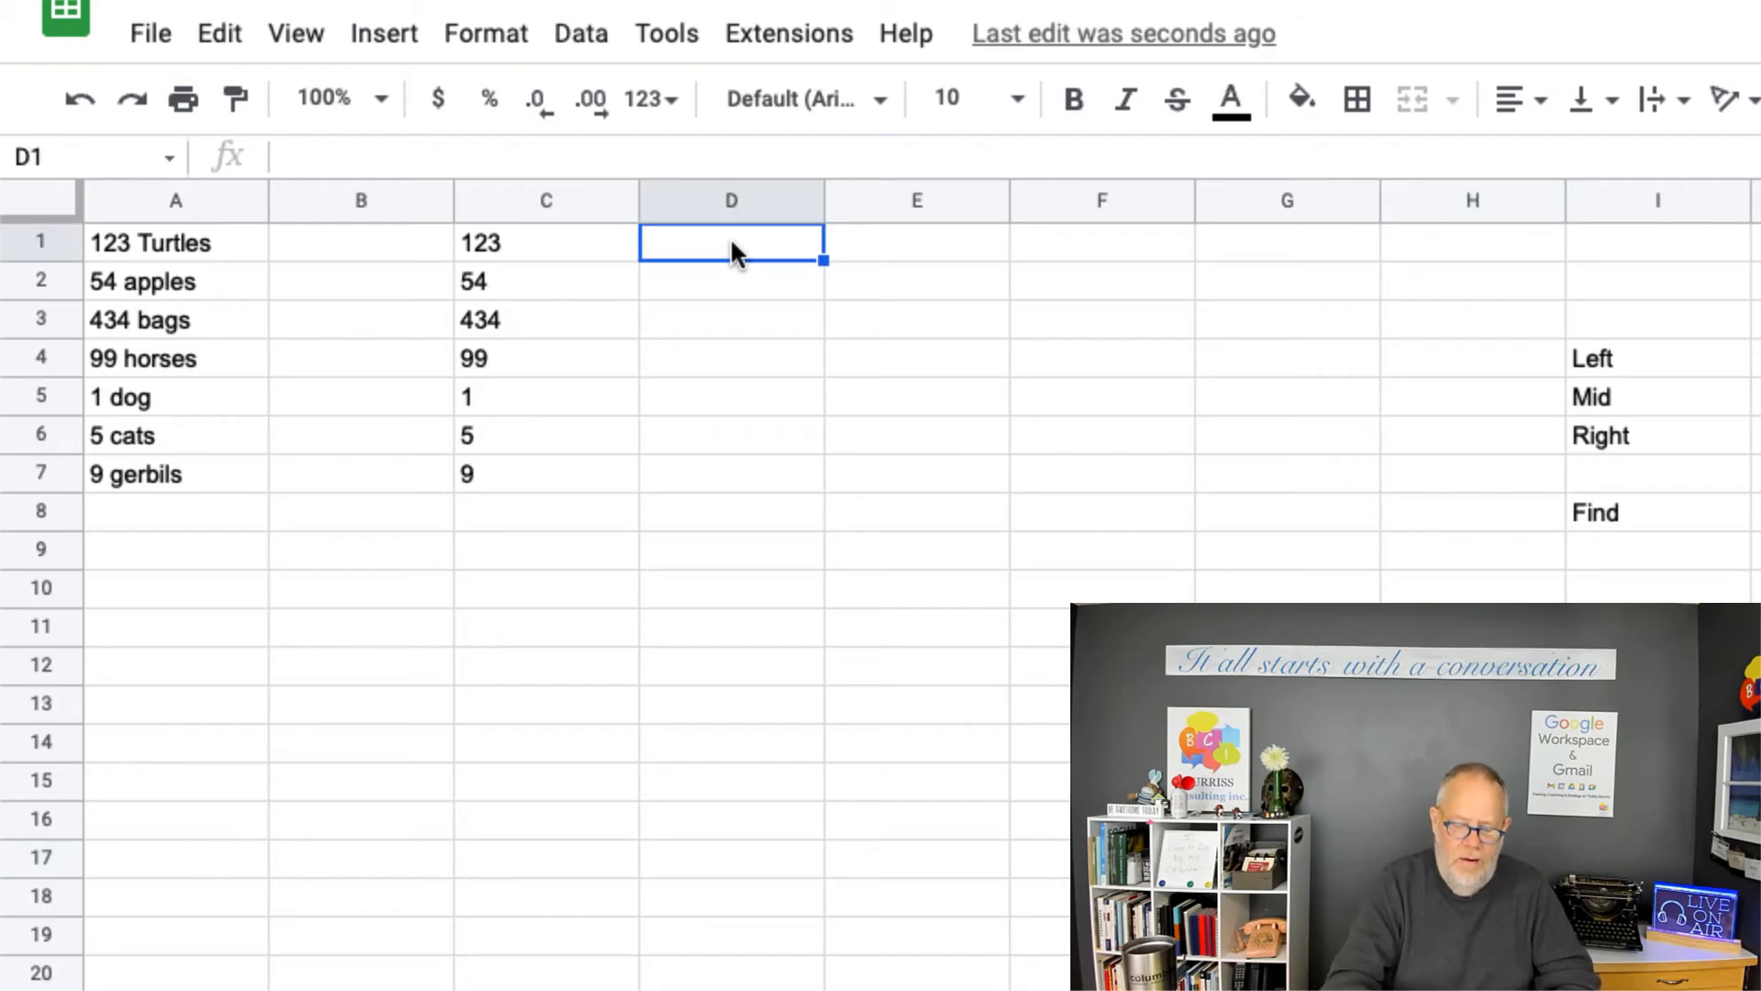
pyautogui.write('=C1-1')
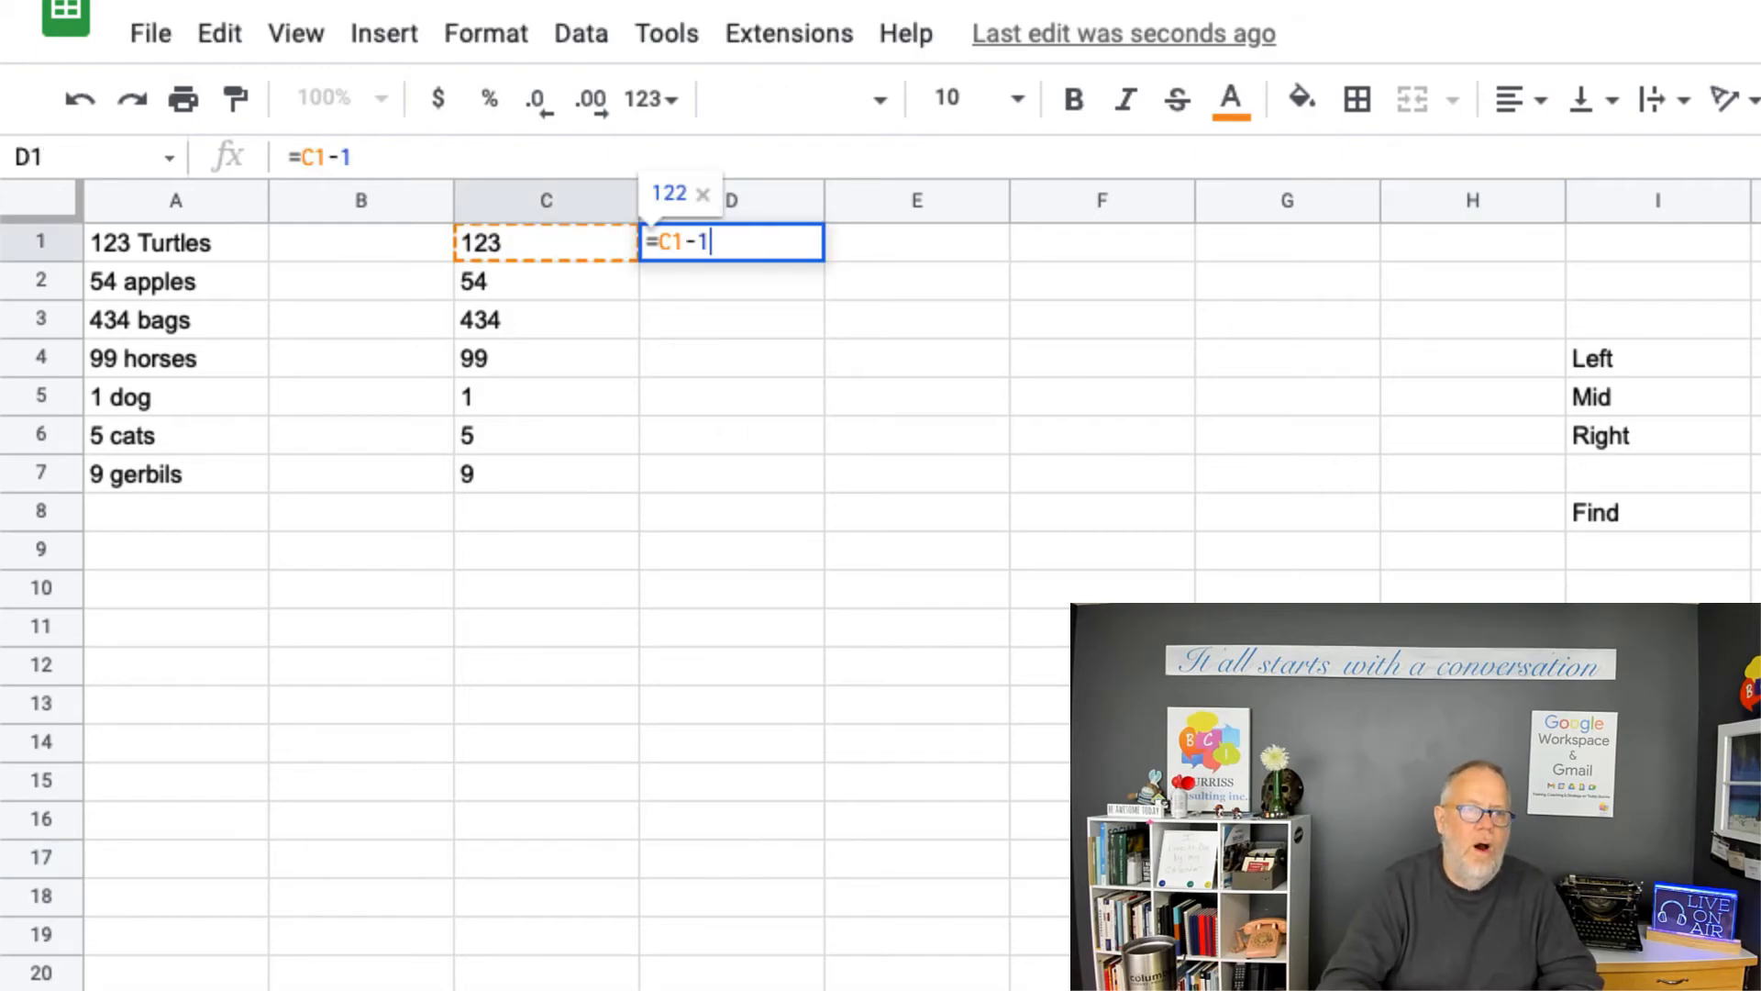
pyautogui.press('Return')
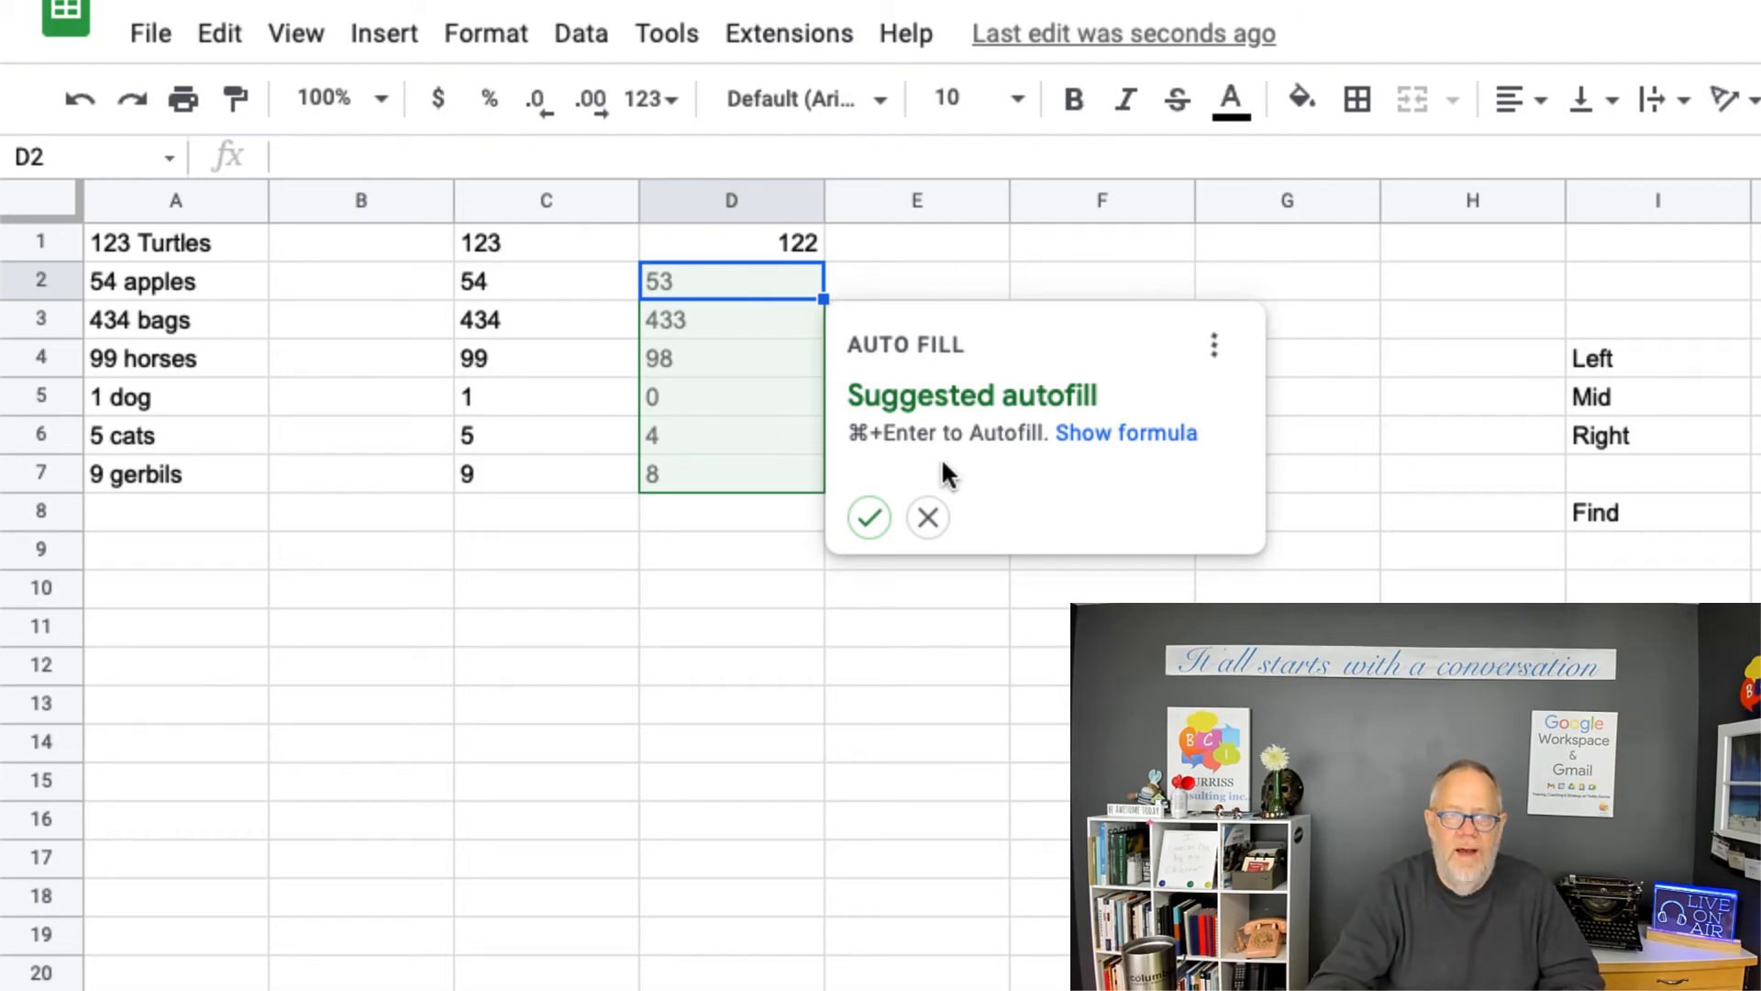
pyautogui.click(927, 517)
pyautogui.click(758, 242)
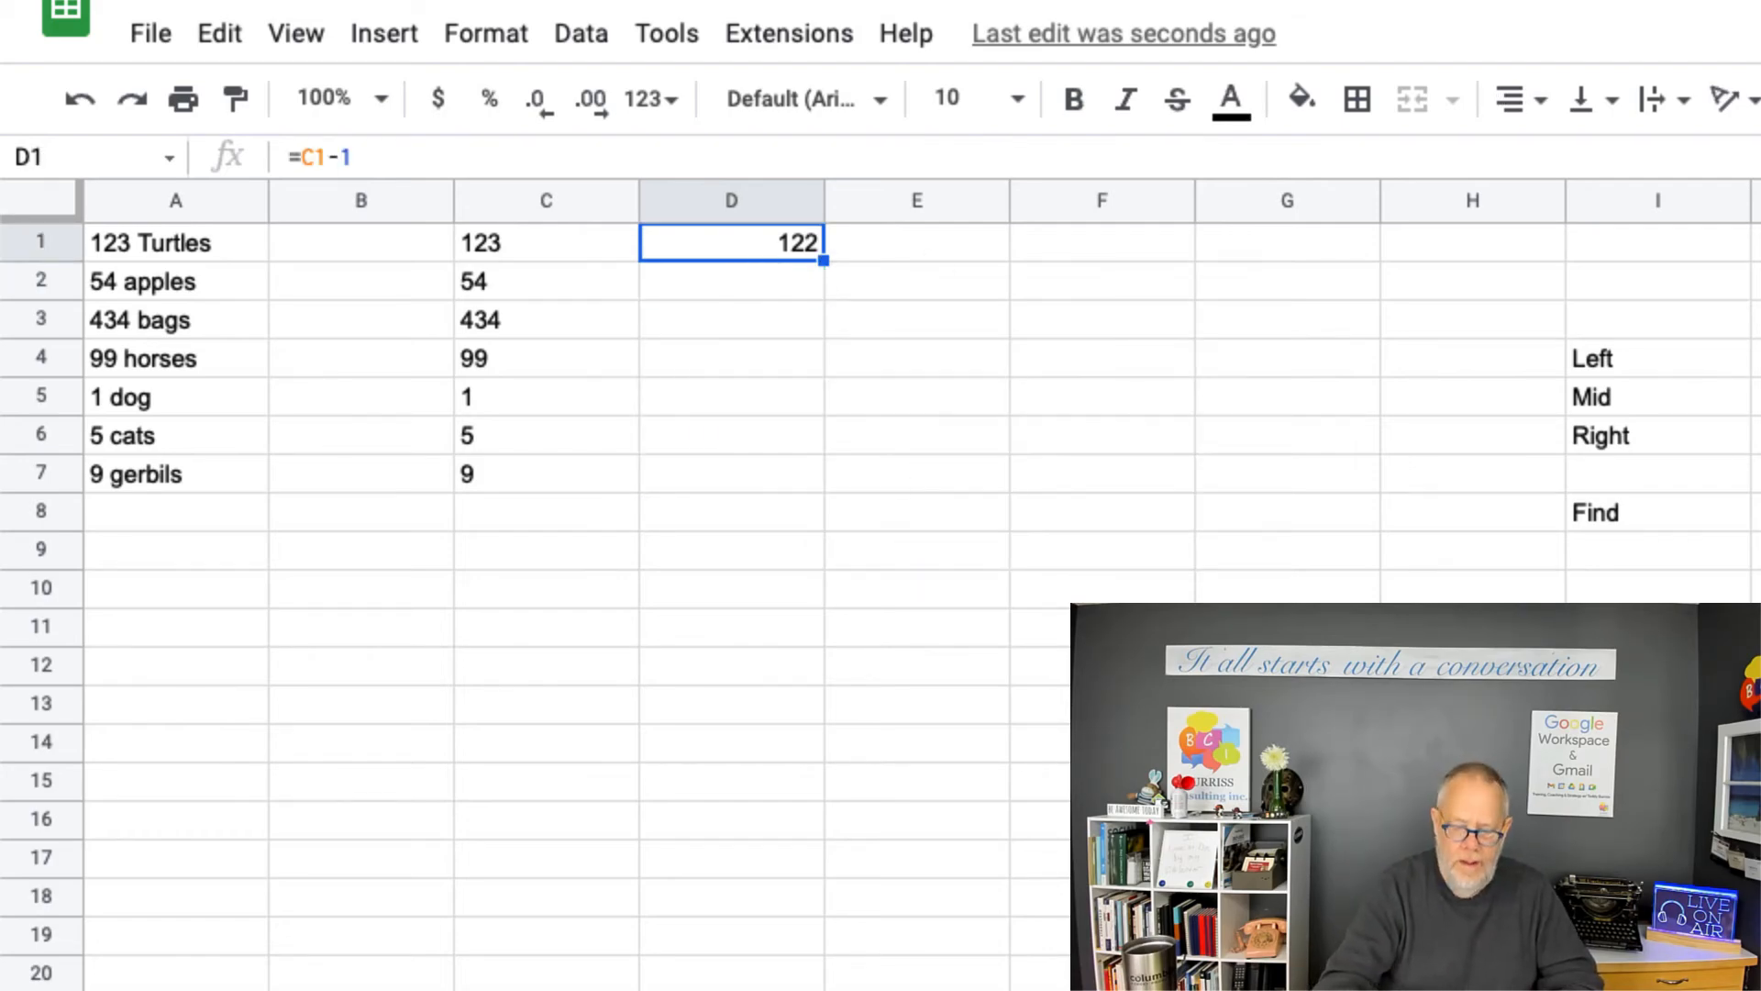
pyautogui.press('Delete')
# Replace the formulas in C1:C7 with their values only and check the cells down the column.
pyautogui.press('Left')
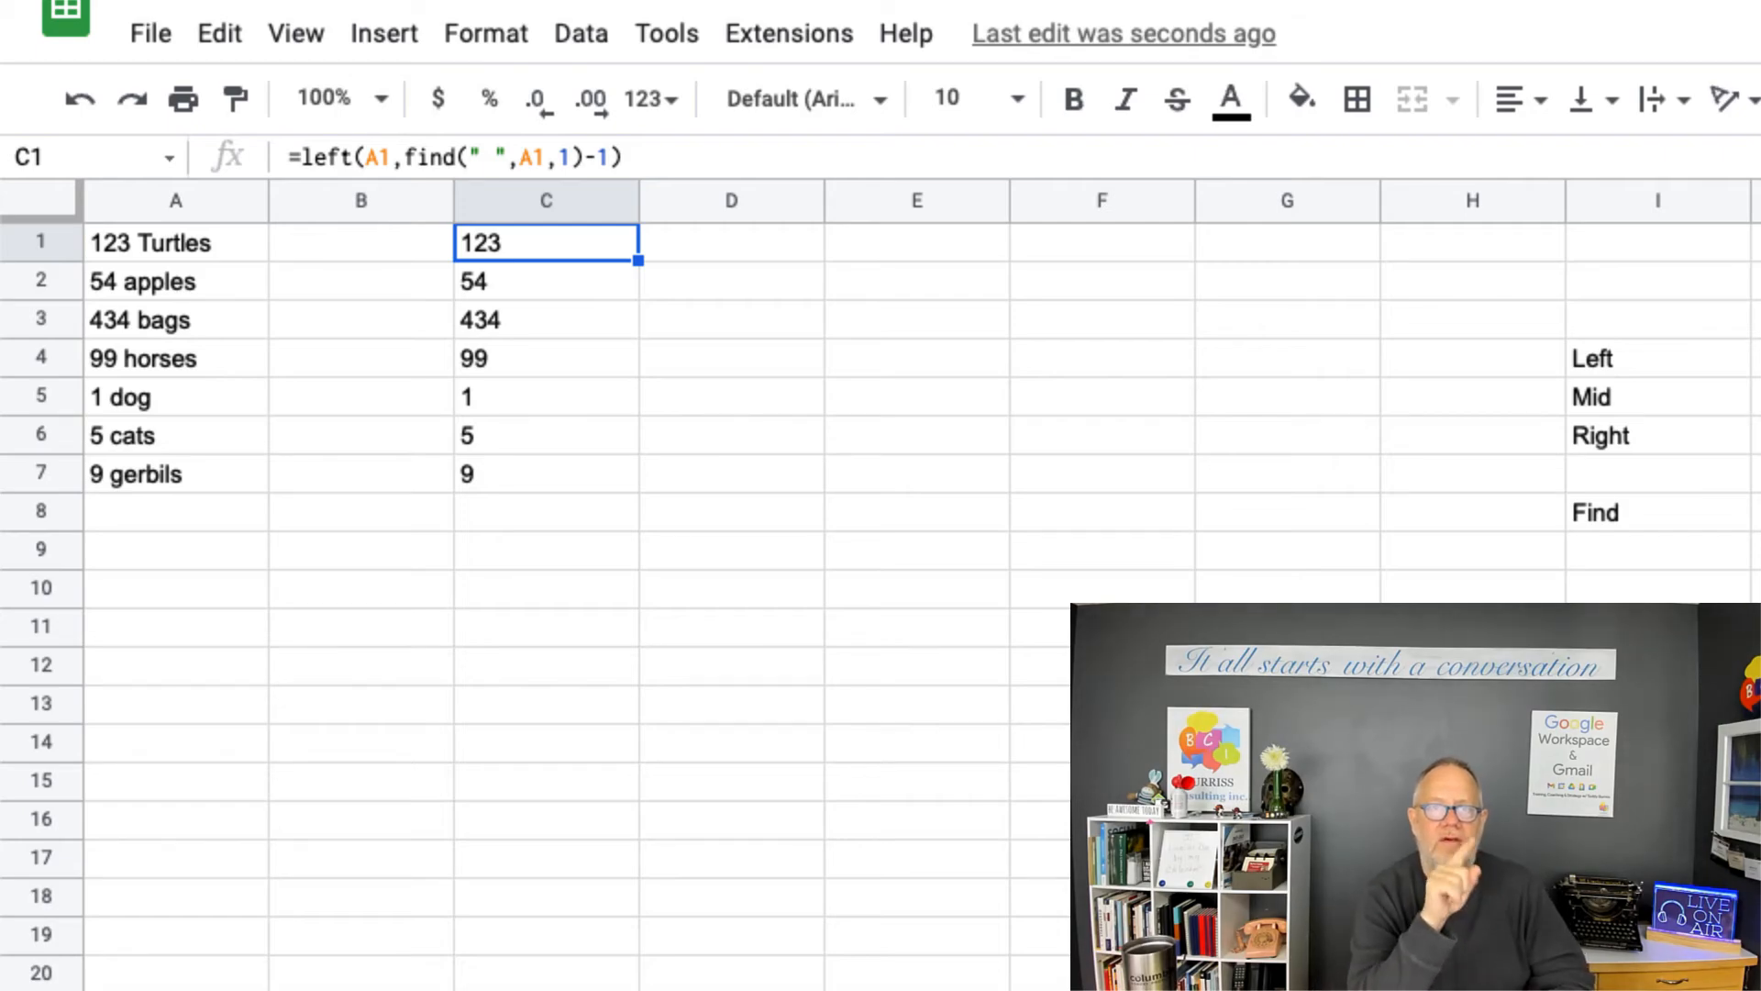
pyautogui.hotkey('shift', 'Down')
pyautogui.hotkey('shift', 'Down')
pyautogui.hotkey('shift', 'Down')
pyautogui.hotkey('shift', 'Down')
pyautogui.hotkey('shift', 'Down')
pyautogui.hotkey('shift', 'Down')
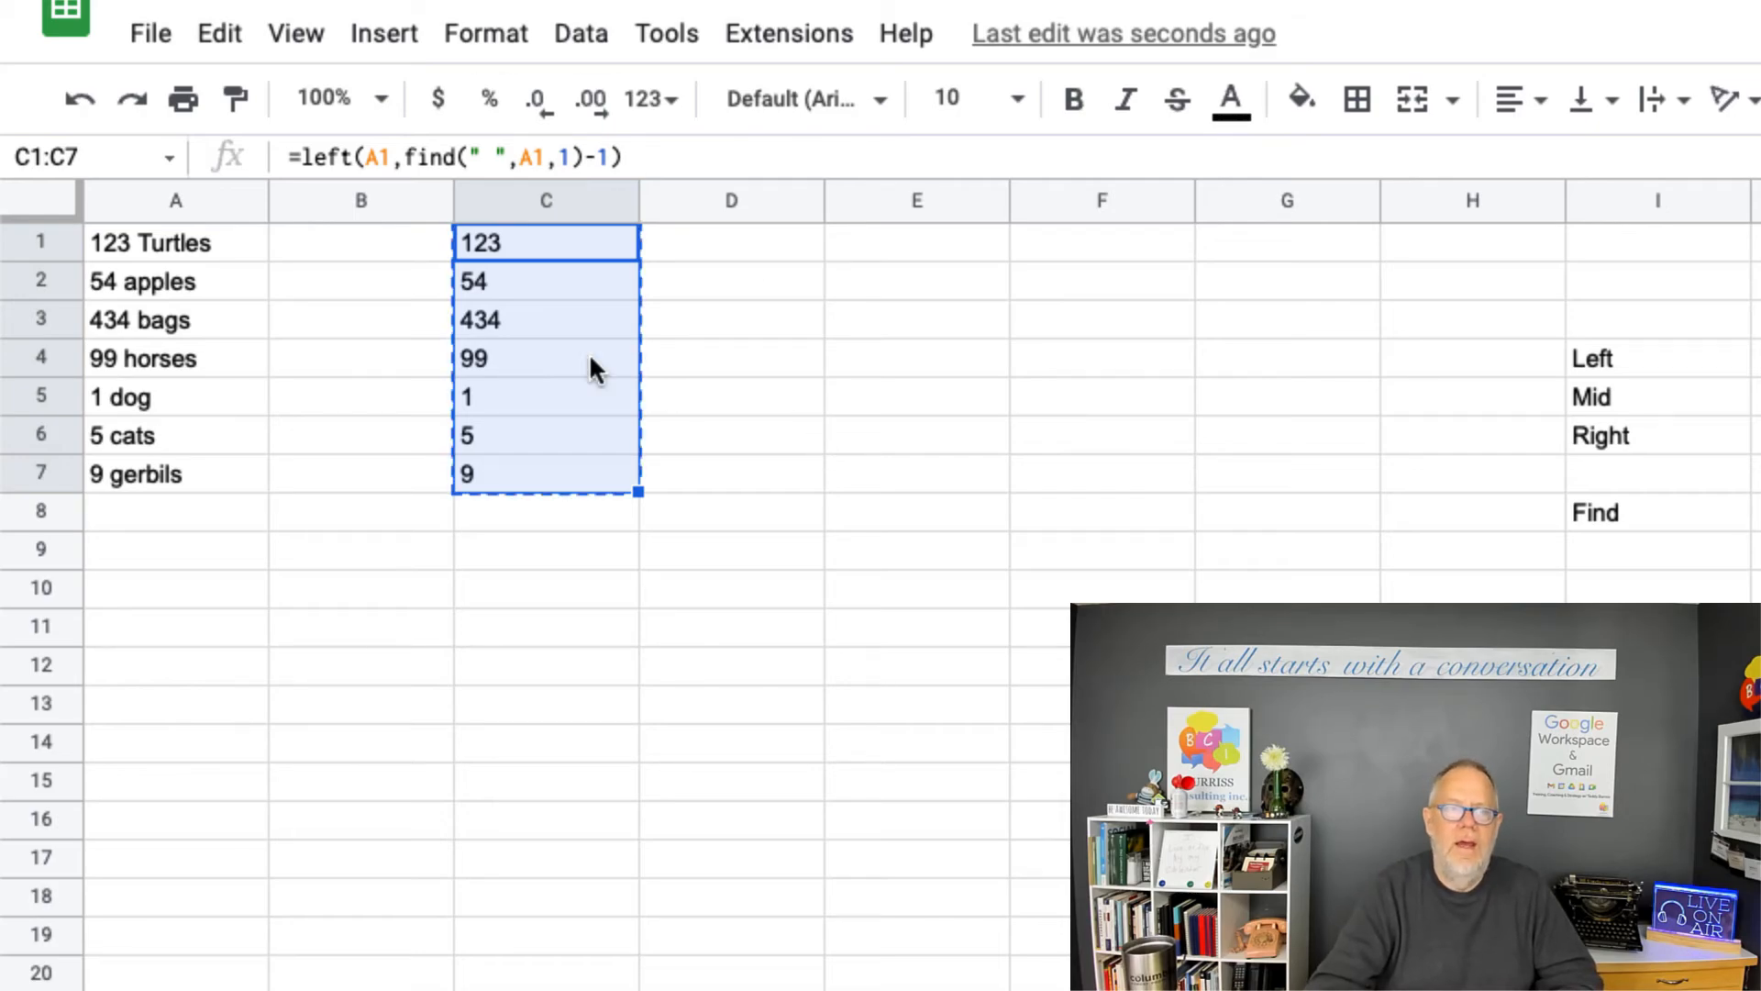
pyautogui.rightClick(530, 242)
pyautogui.moveTo(732, 466)
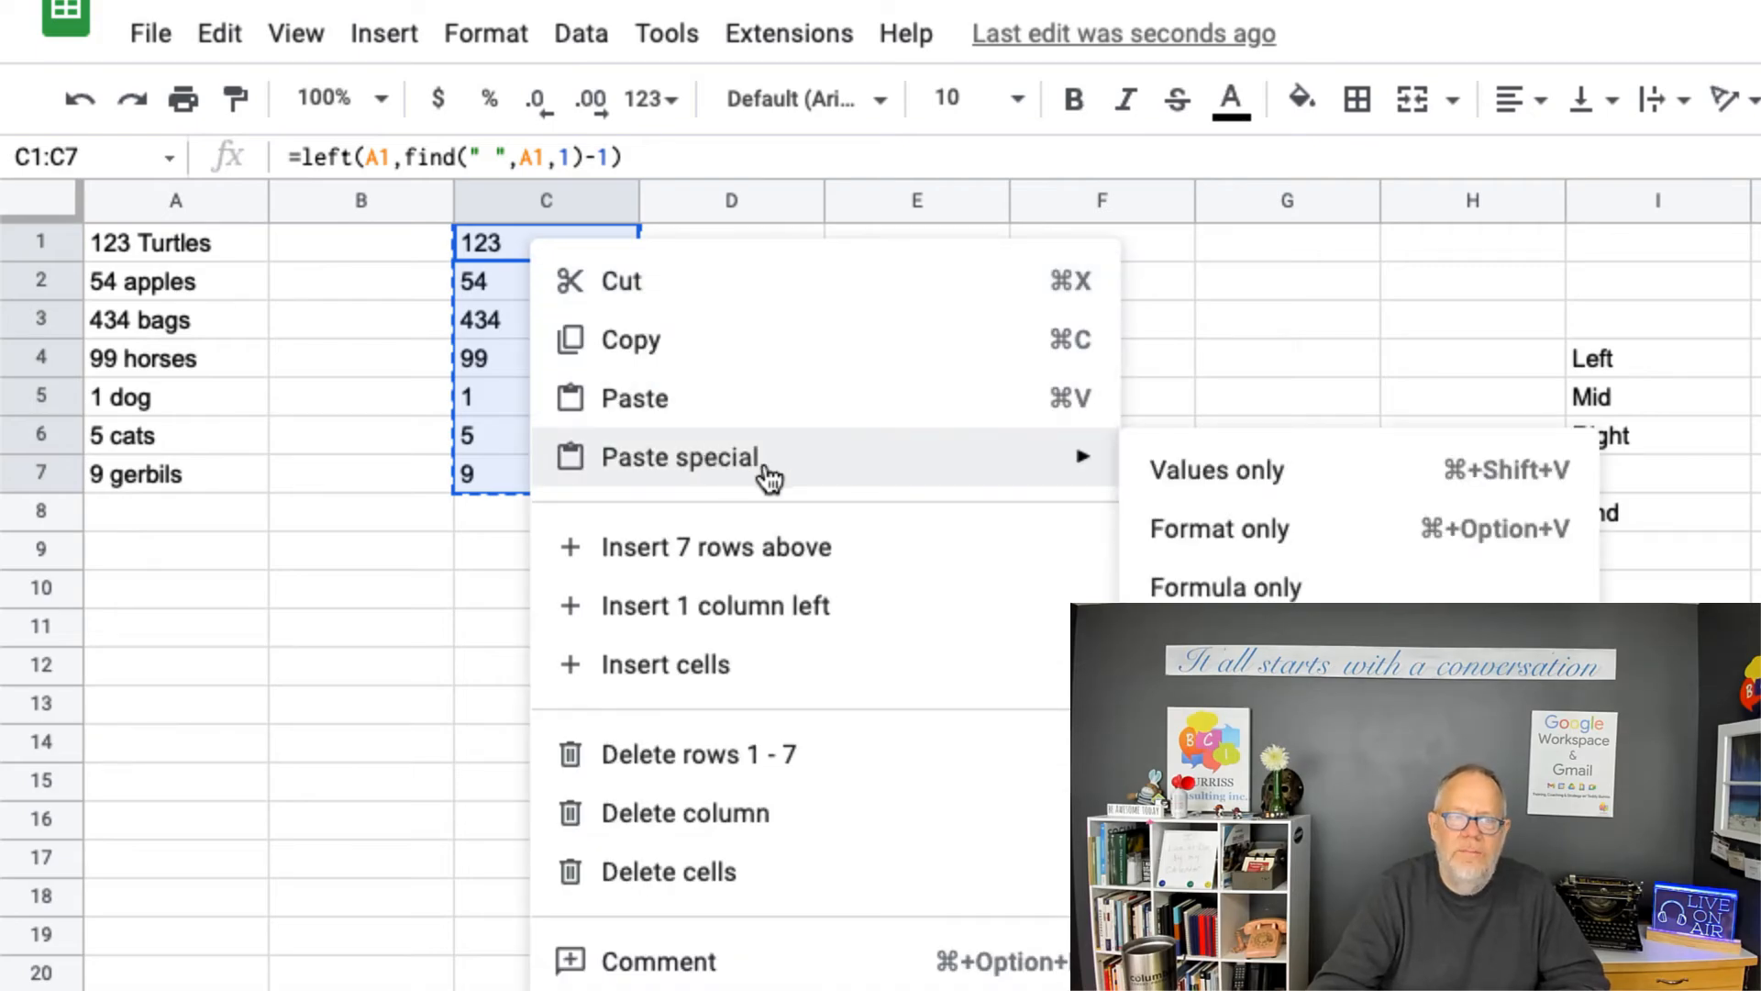
pyautogui.click(1211, 488)
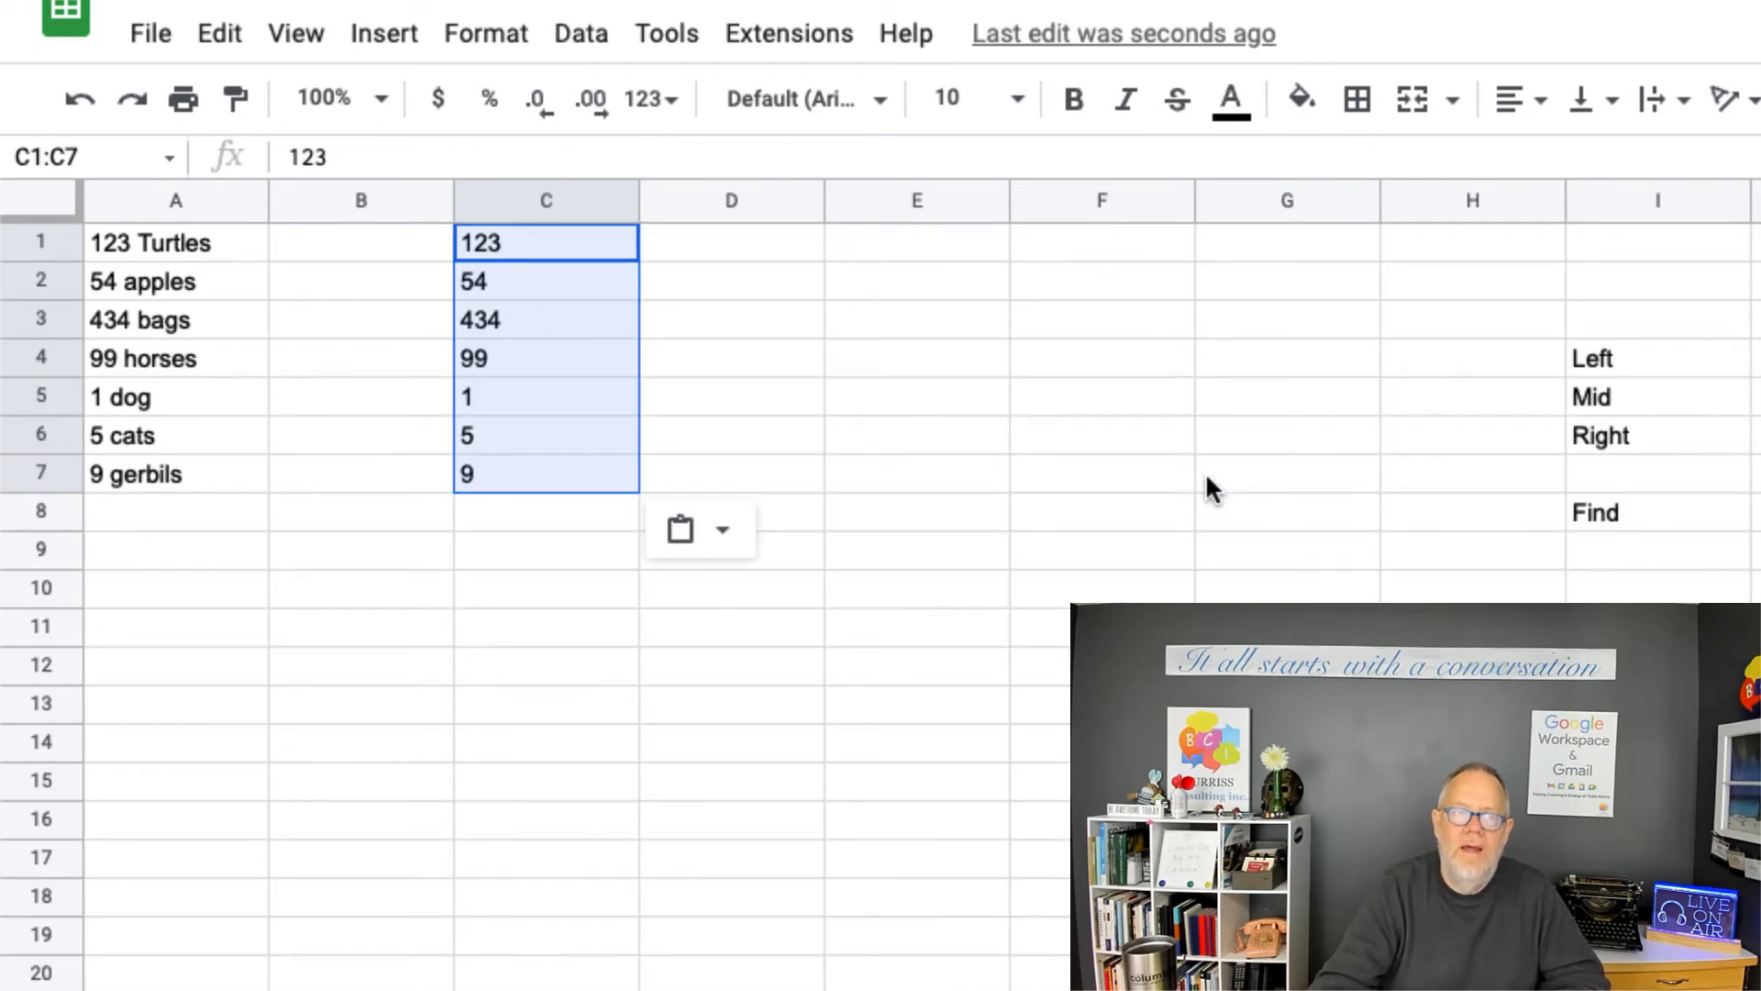
pyautogui.click(558, 289)
pyautogui.press('Down')
pyautogui.press('Down')
pyautogui.press('Down')
pyautogui.press('Down')
pyautogui.press('Down')
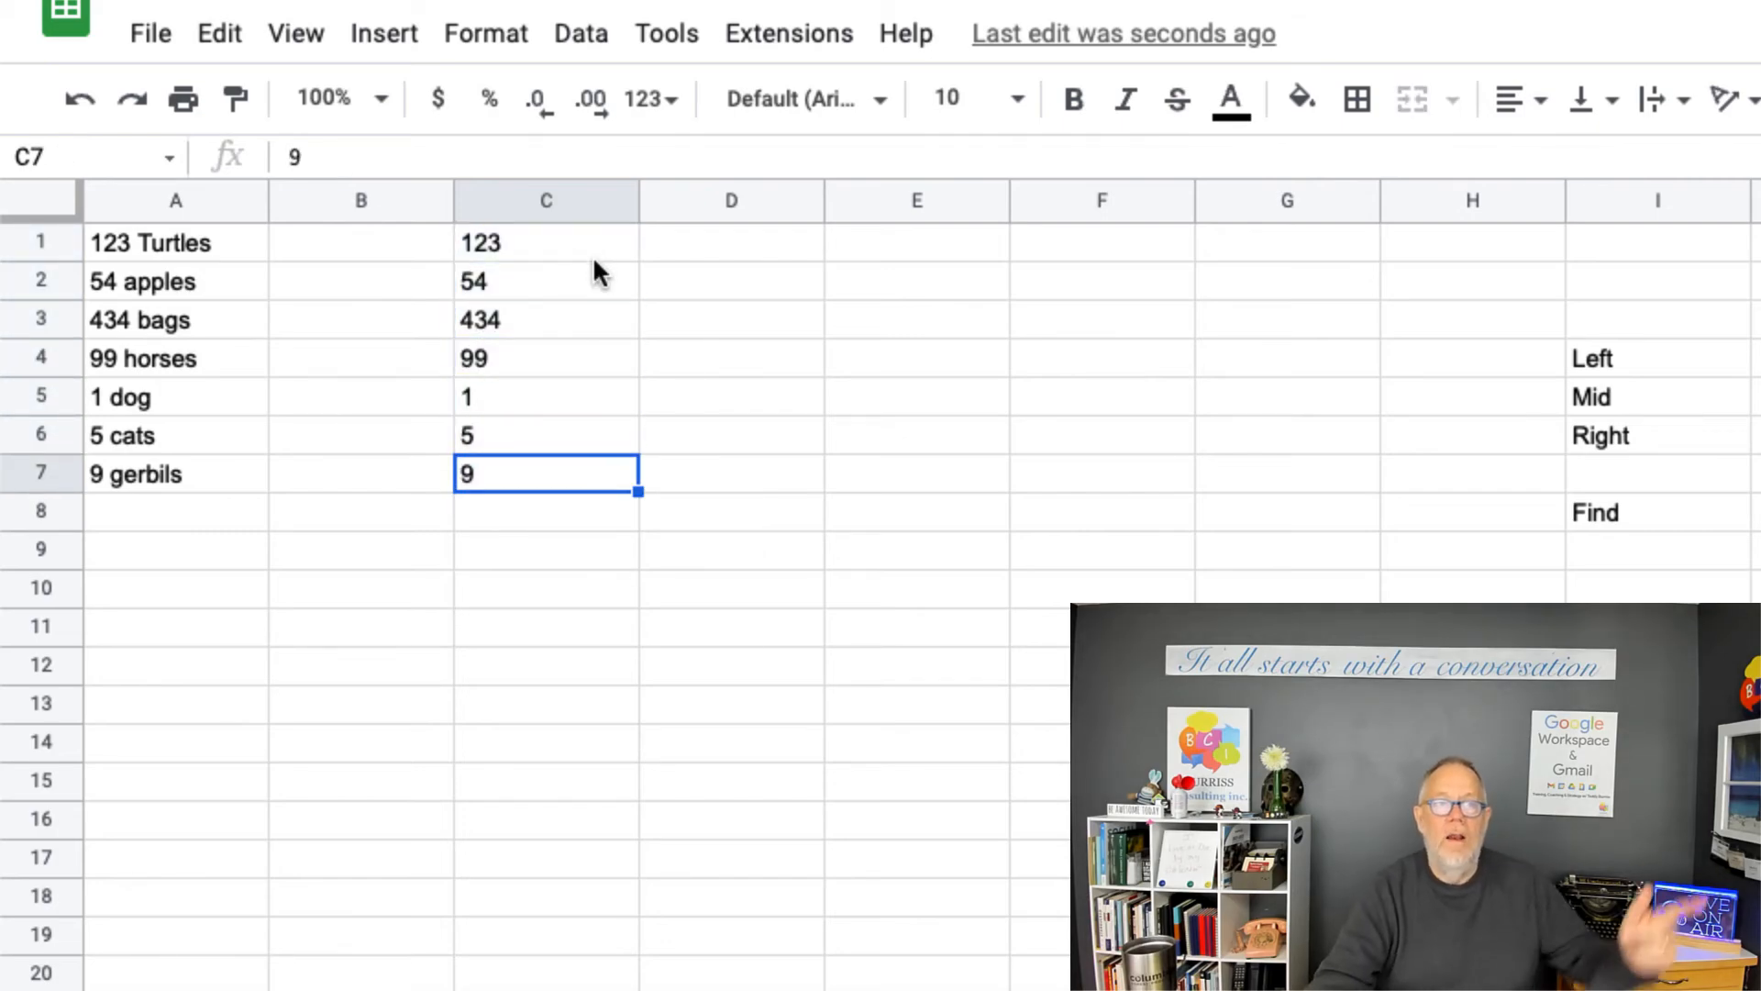
# Extract the text following the number in A1 into cell D1 with the formula =mid(A1,len(C1)+2,100).
pyautogui.click(707, 259)
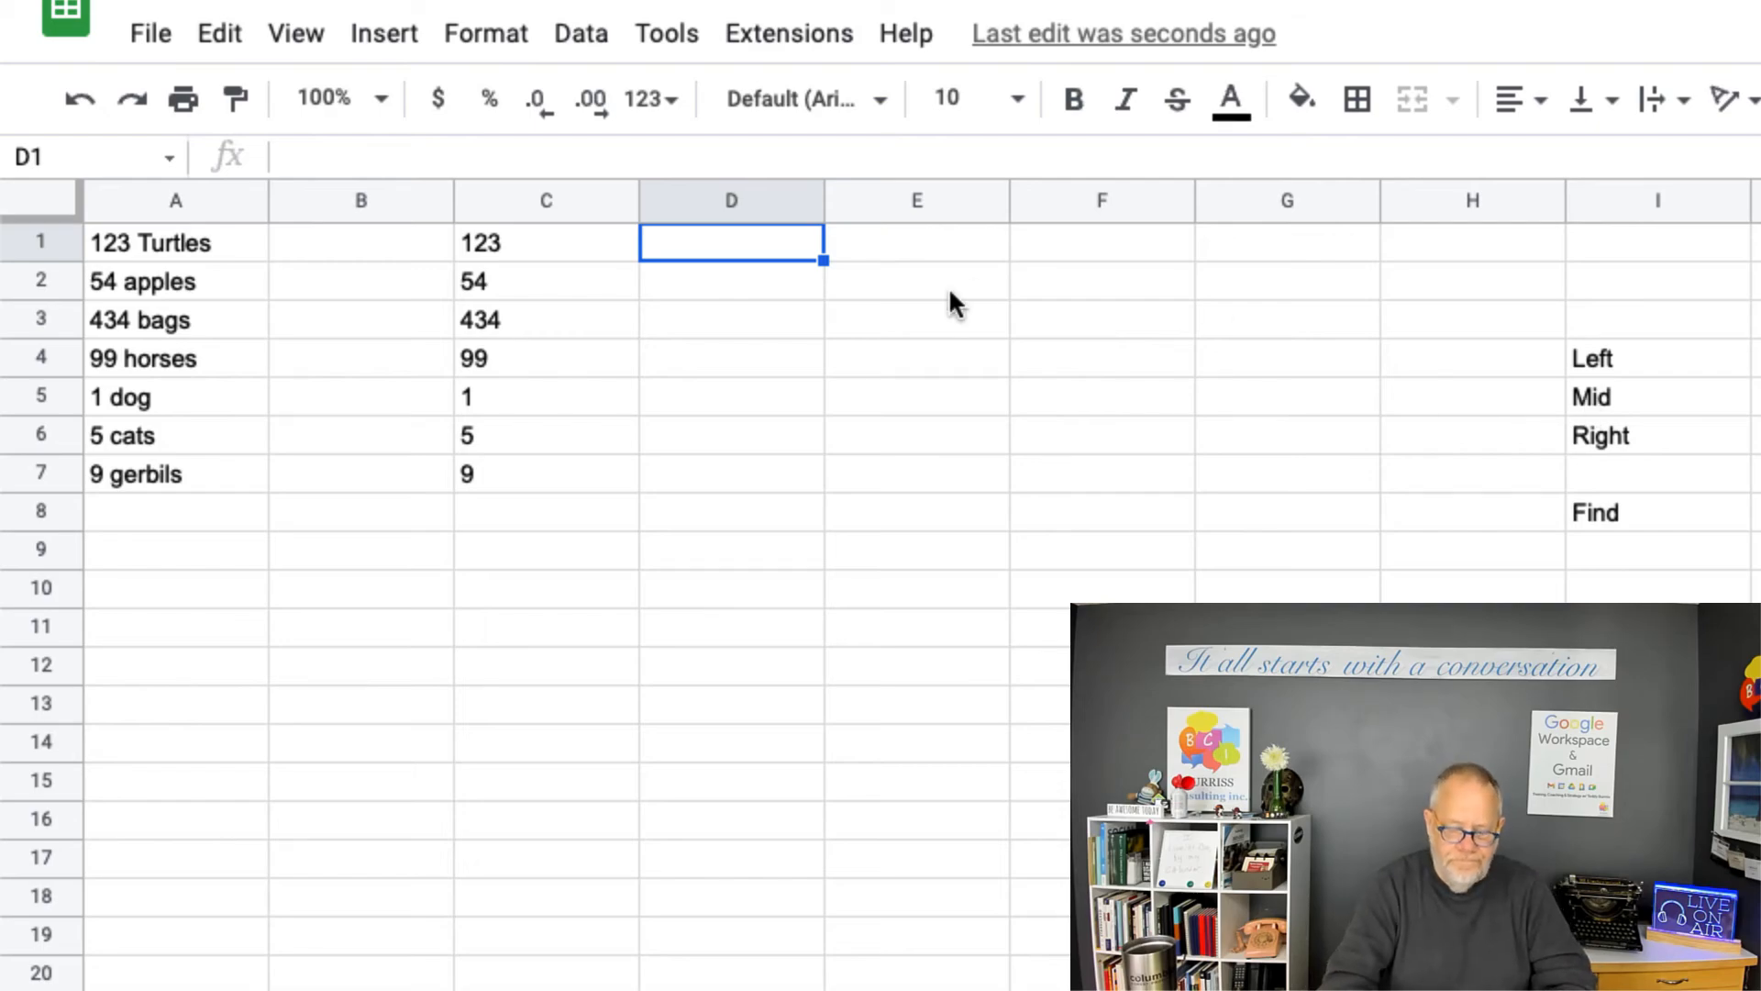
pyautogui.write('=mid(')
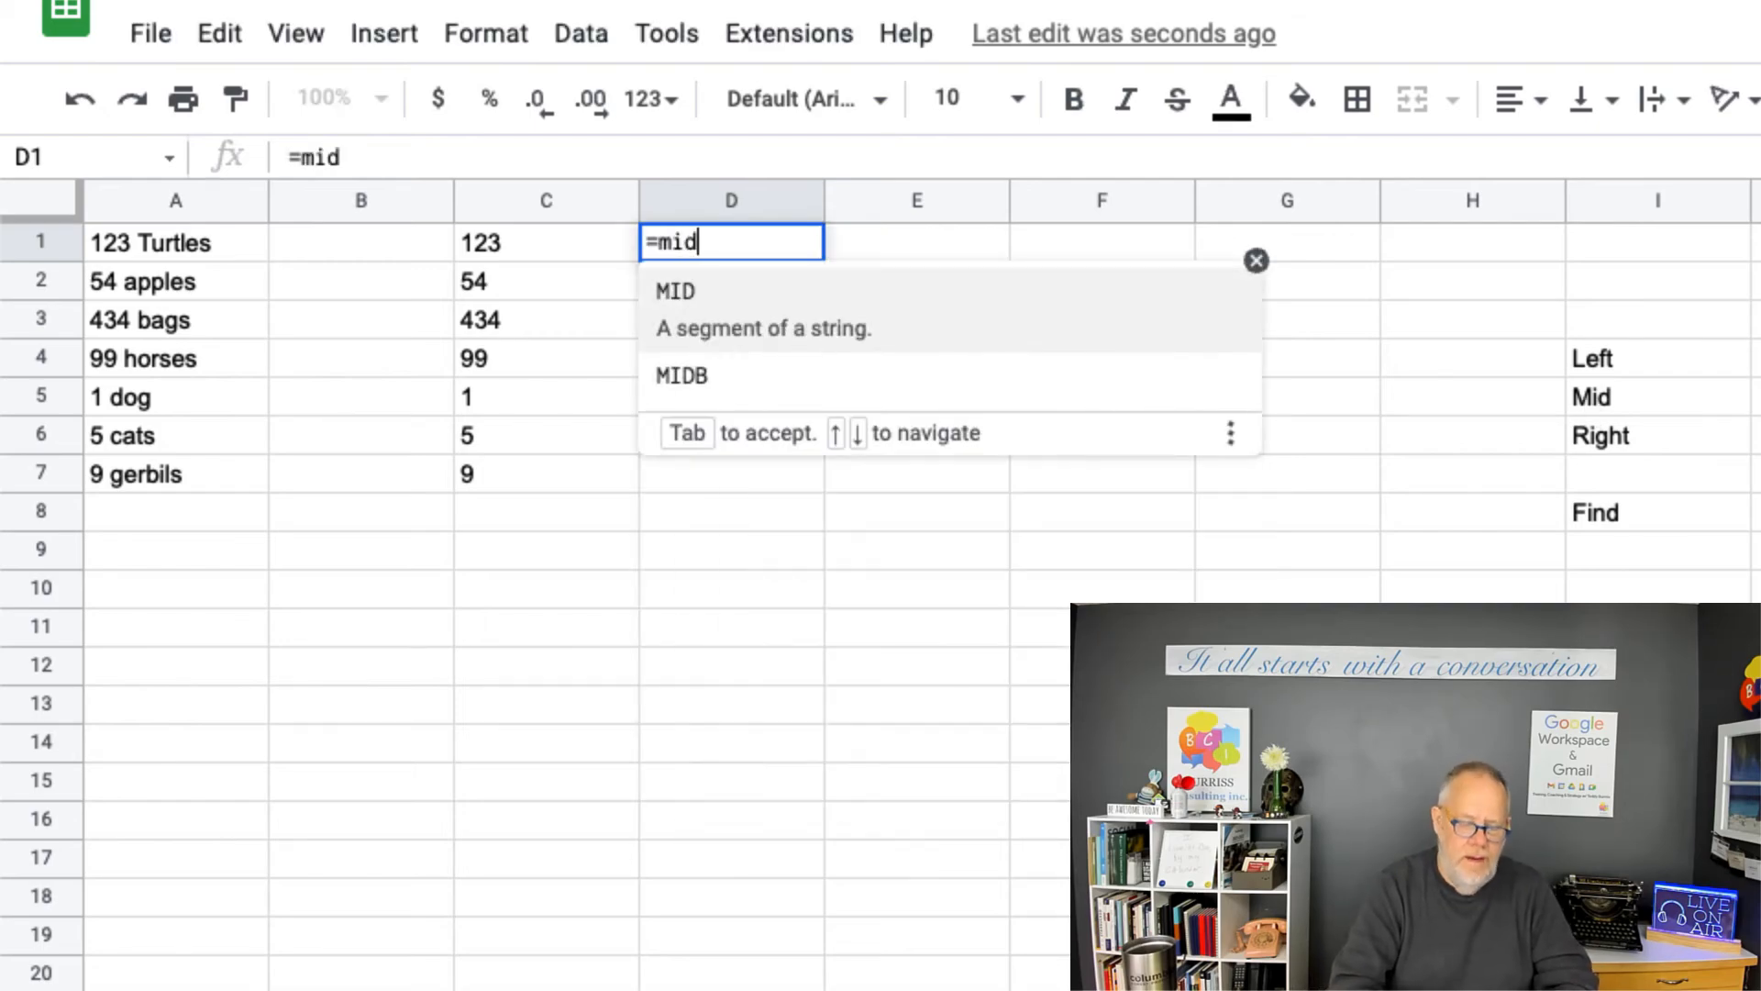
pyautogui.press('Left')
pyautogui.press('Left')
pyautogui.press('Left')
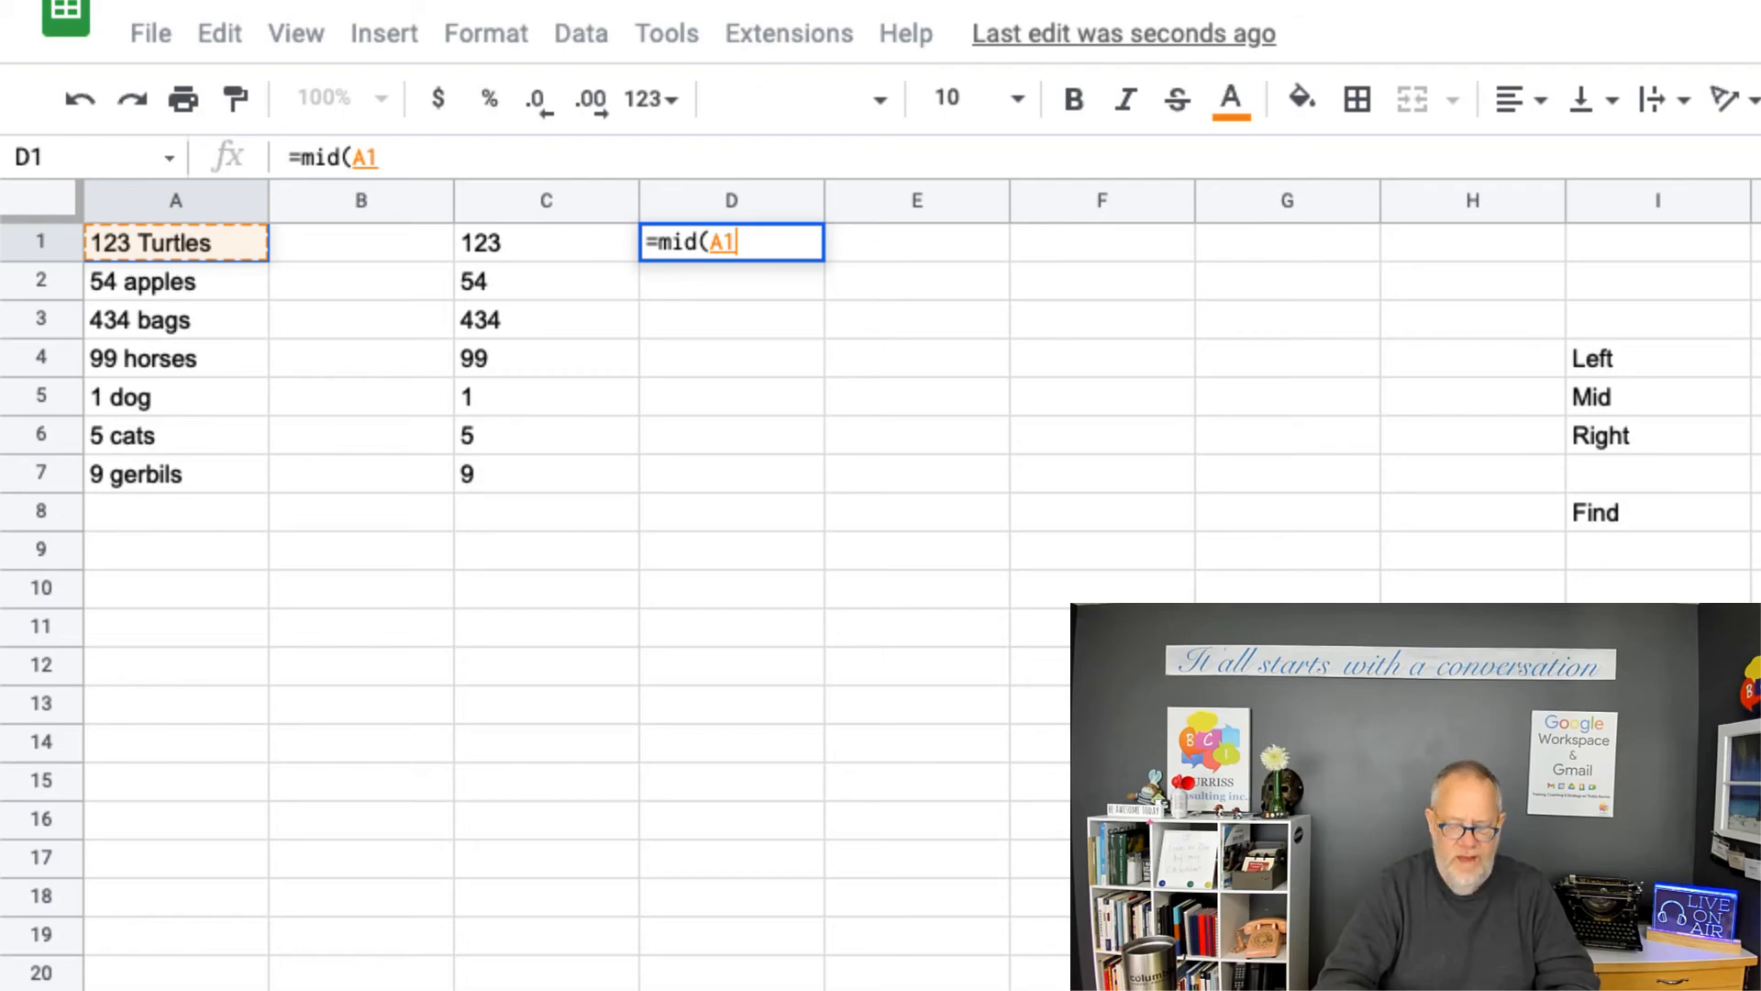
pyautogui.write(',')
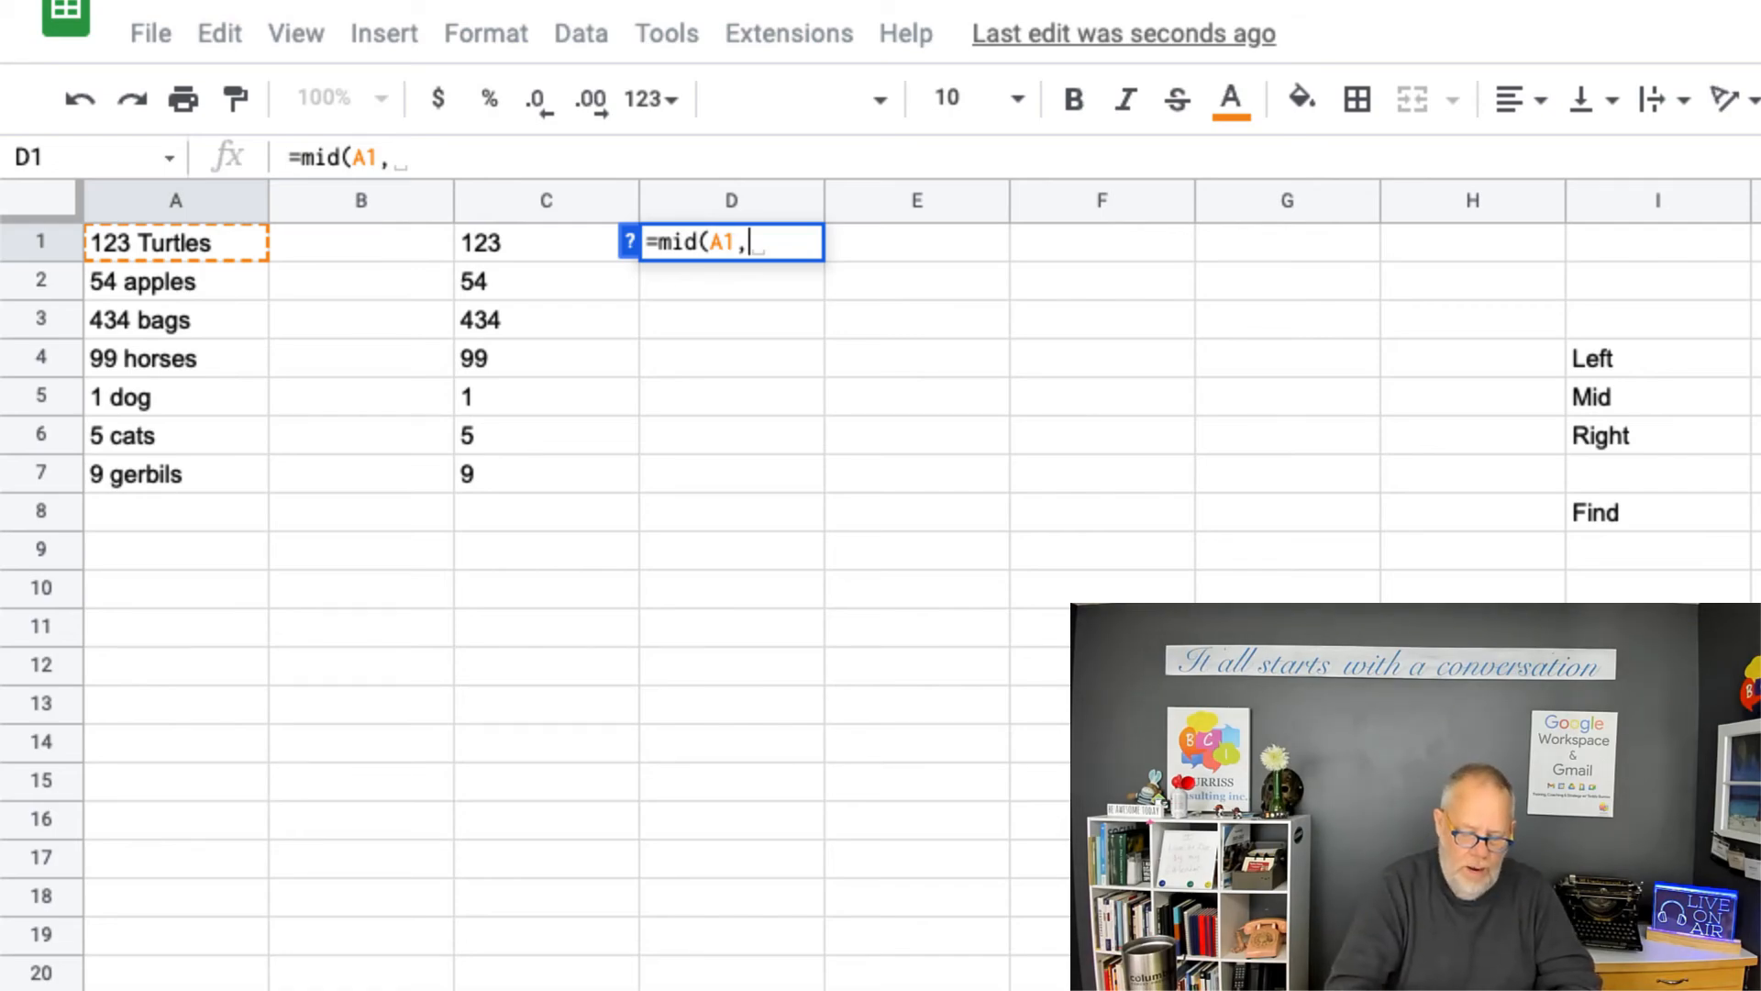
pyautogui.write('len')
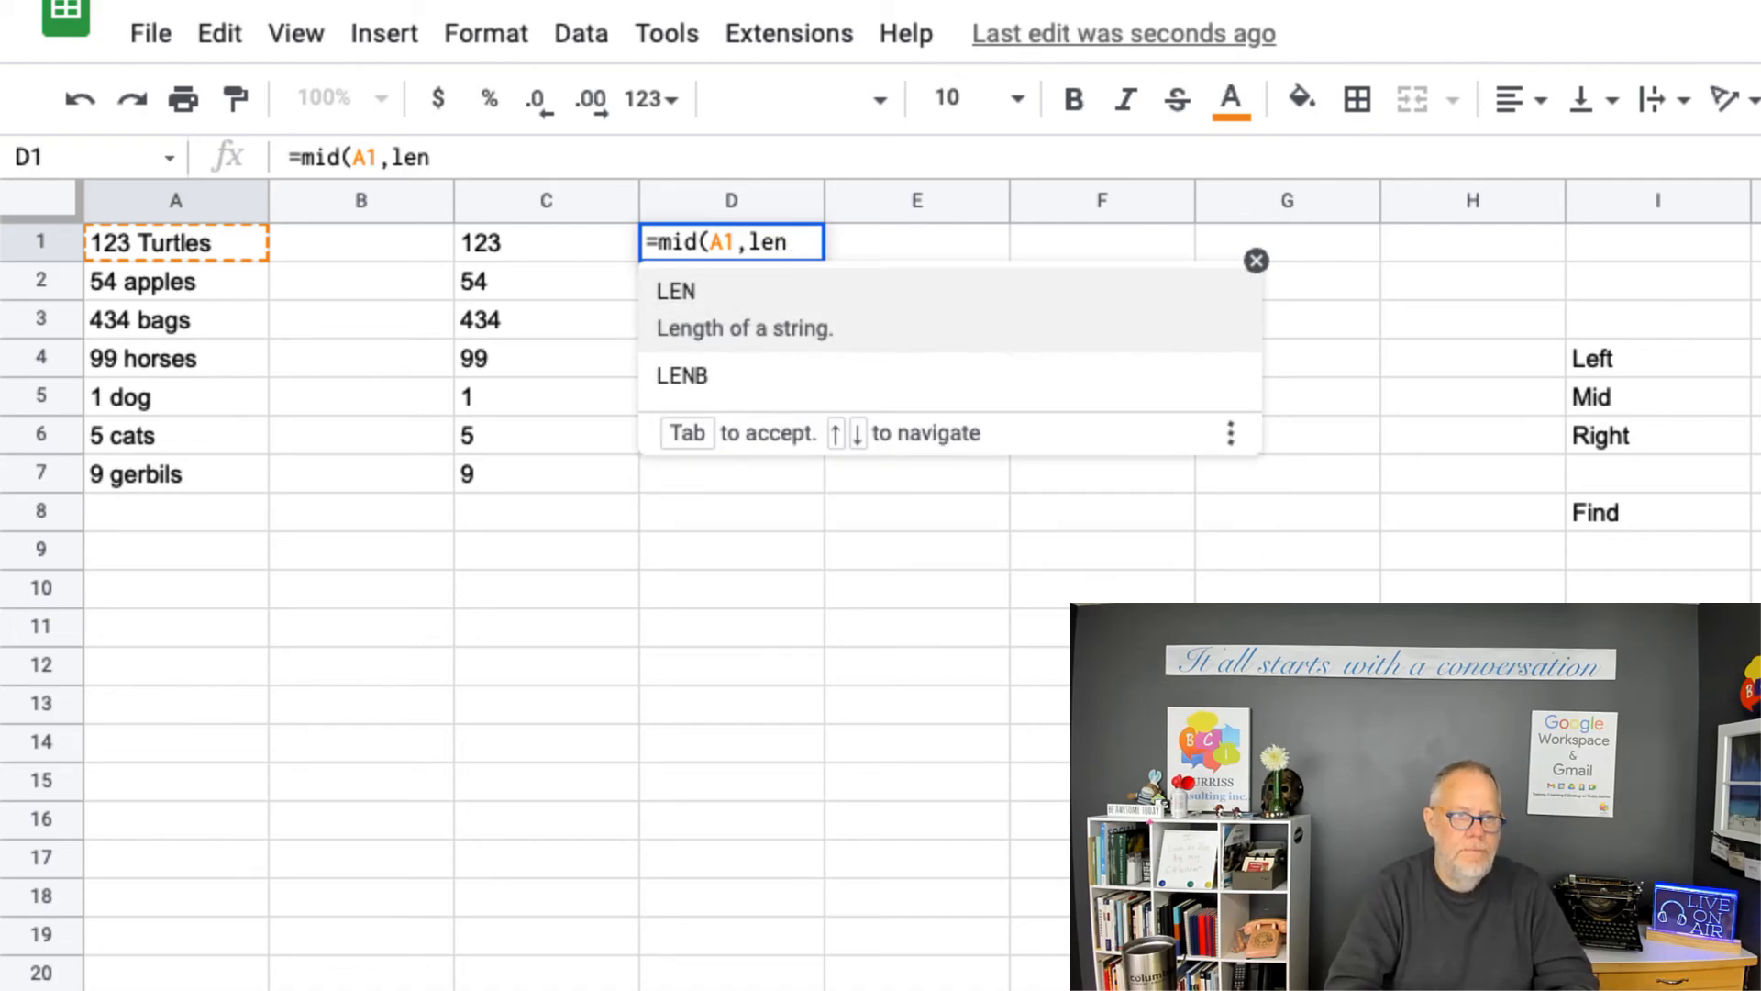
pyautogui.write('(')
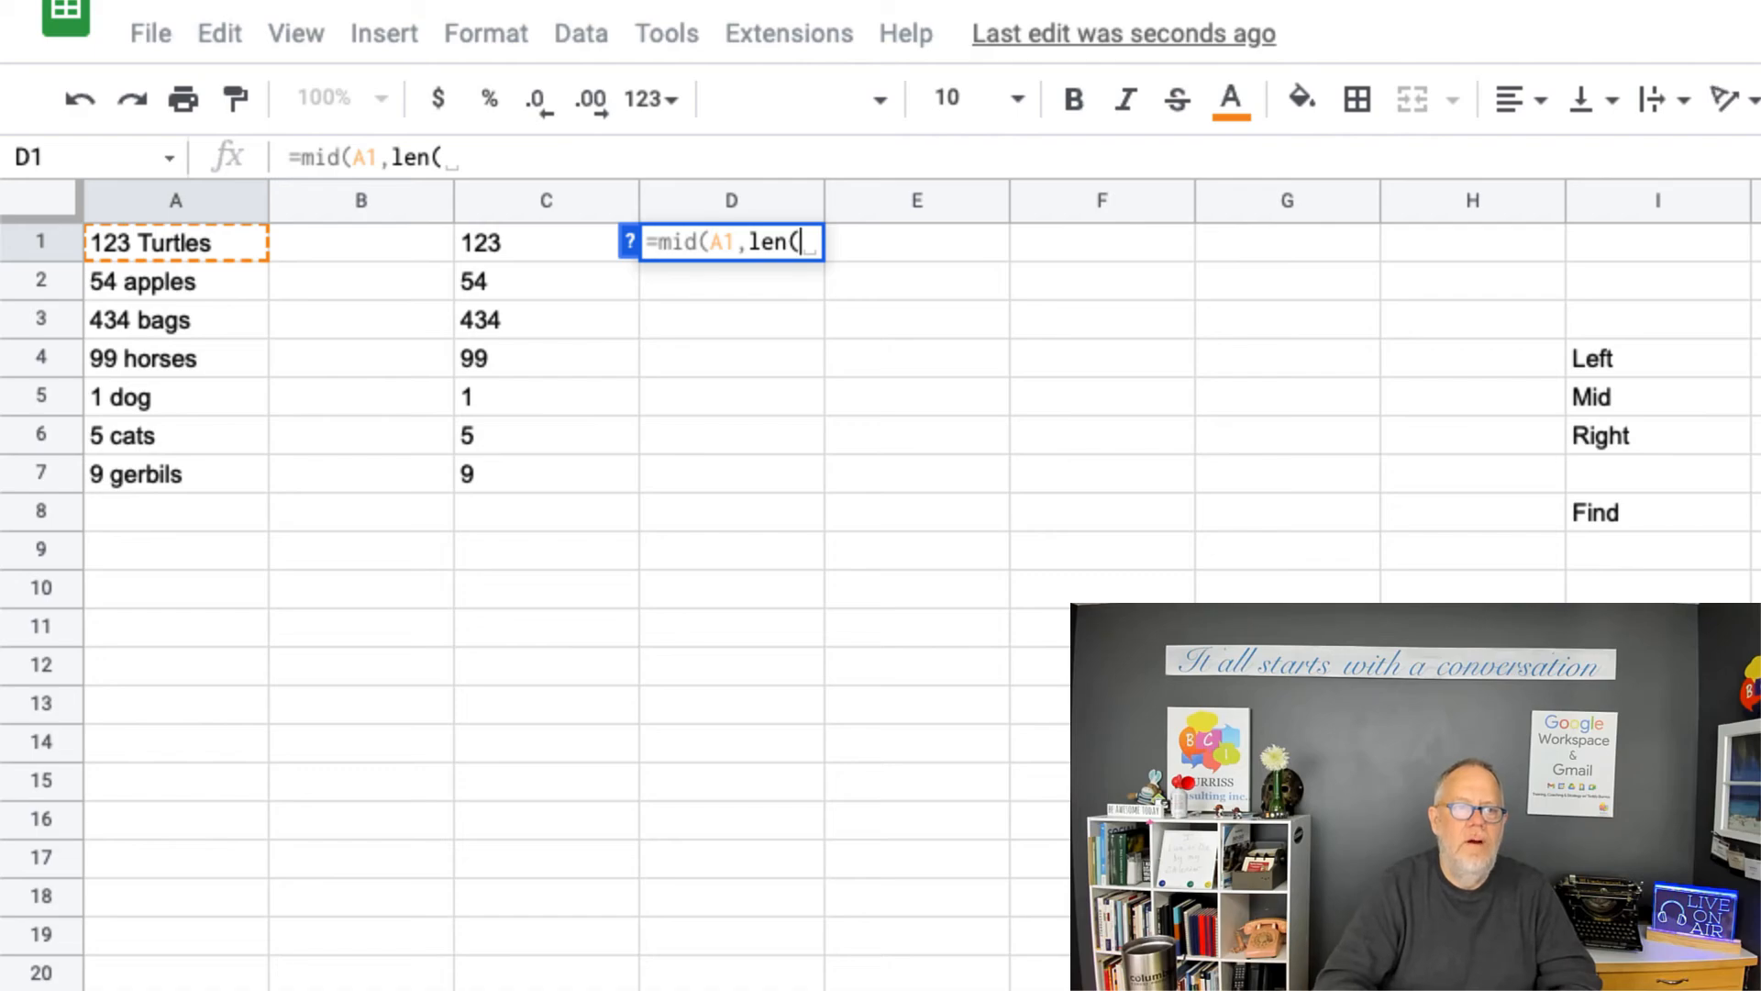
pyautogui.press('Left')
pyautogui.press('Right')
pyautogui.press('Right')
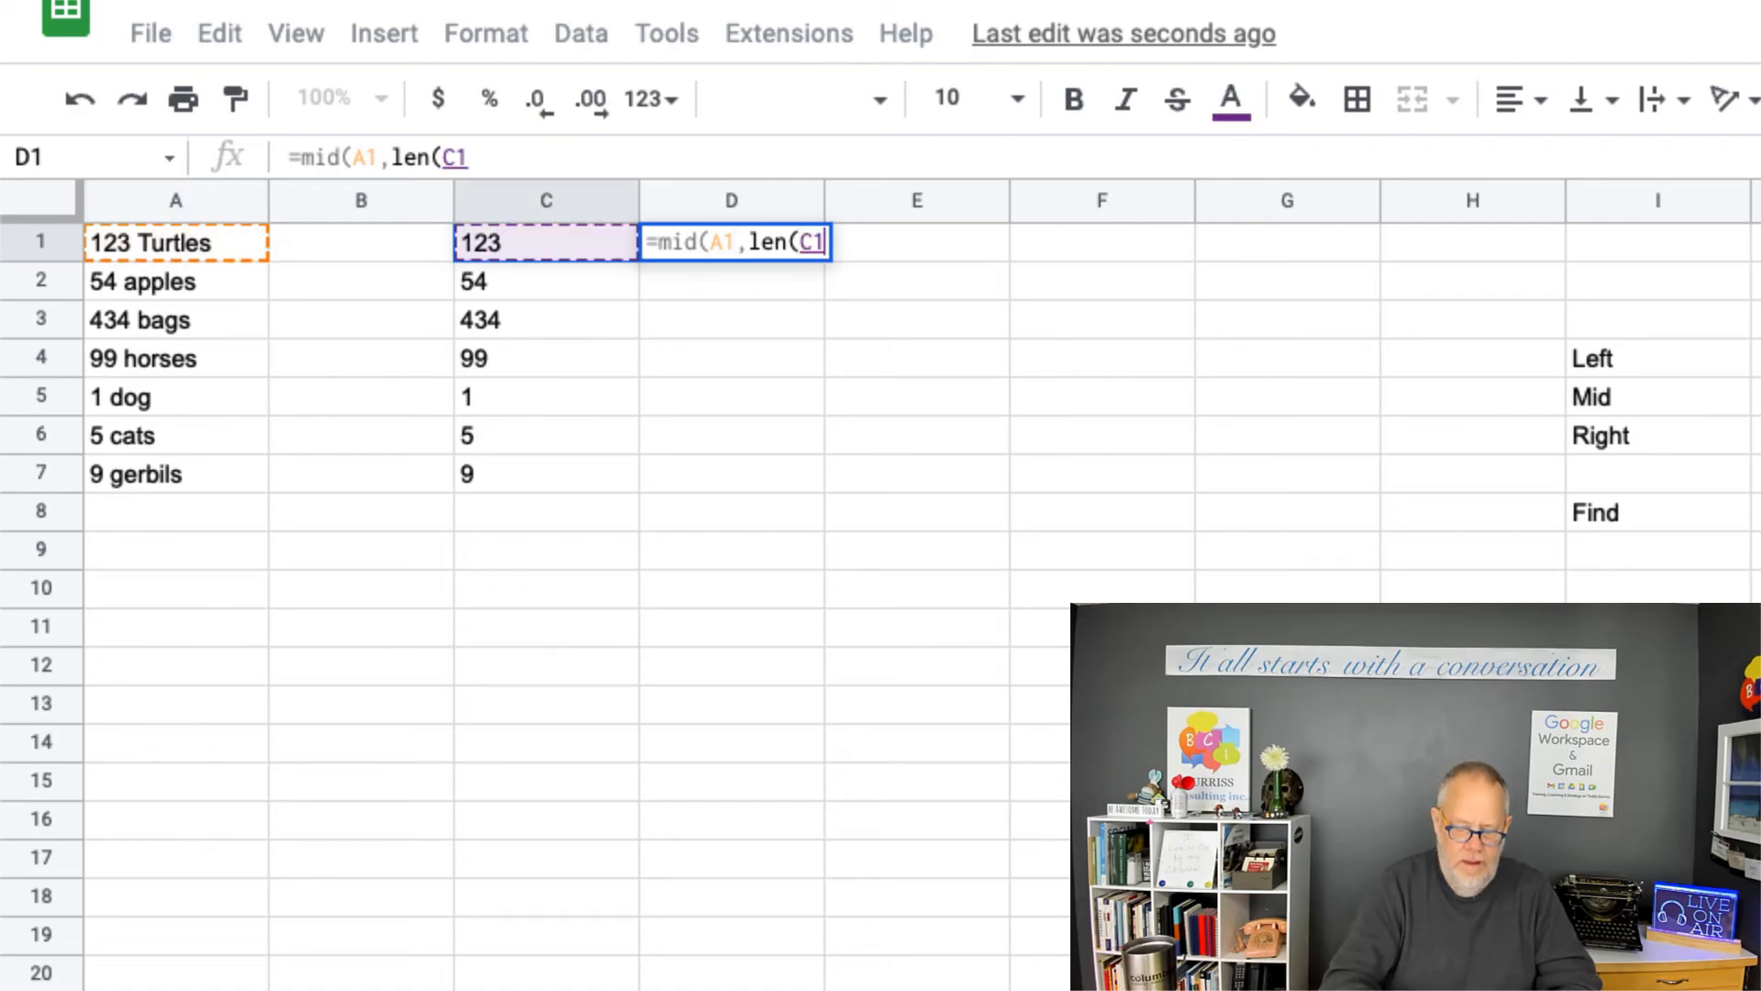
pyautogui.write(')')
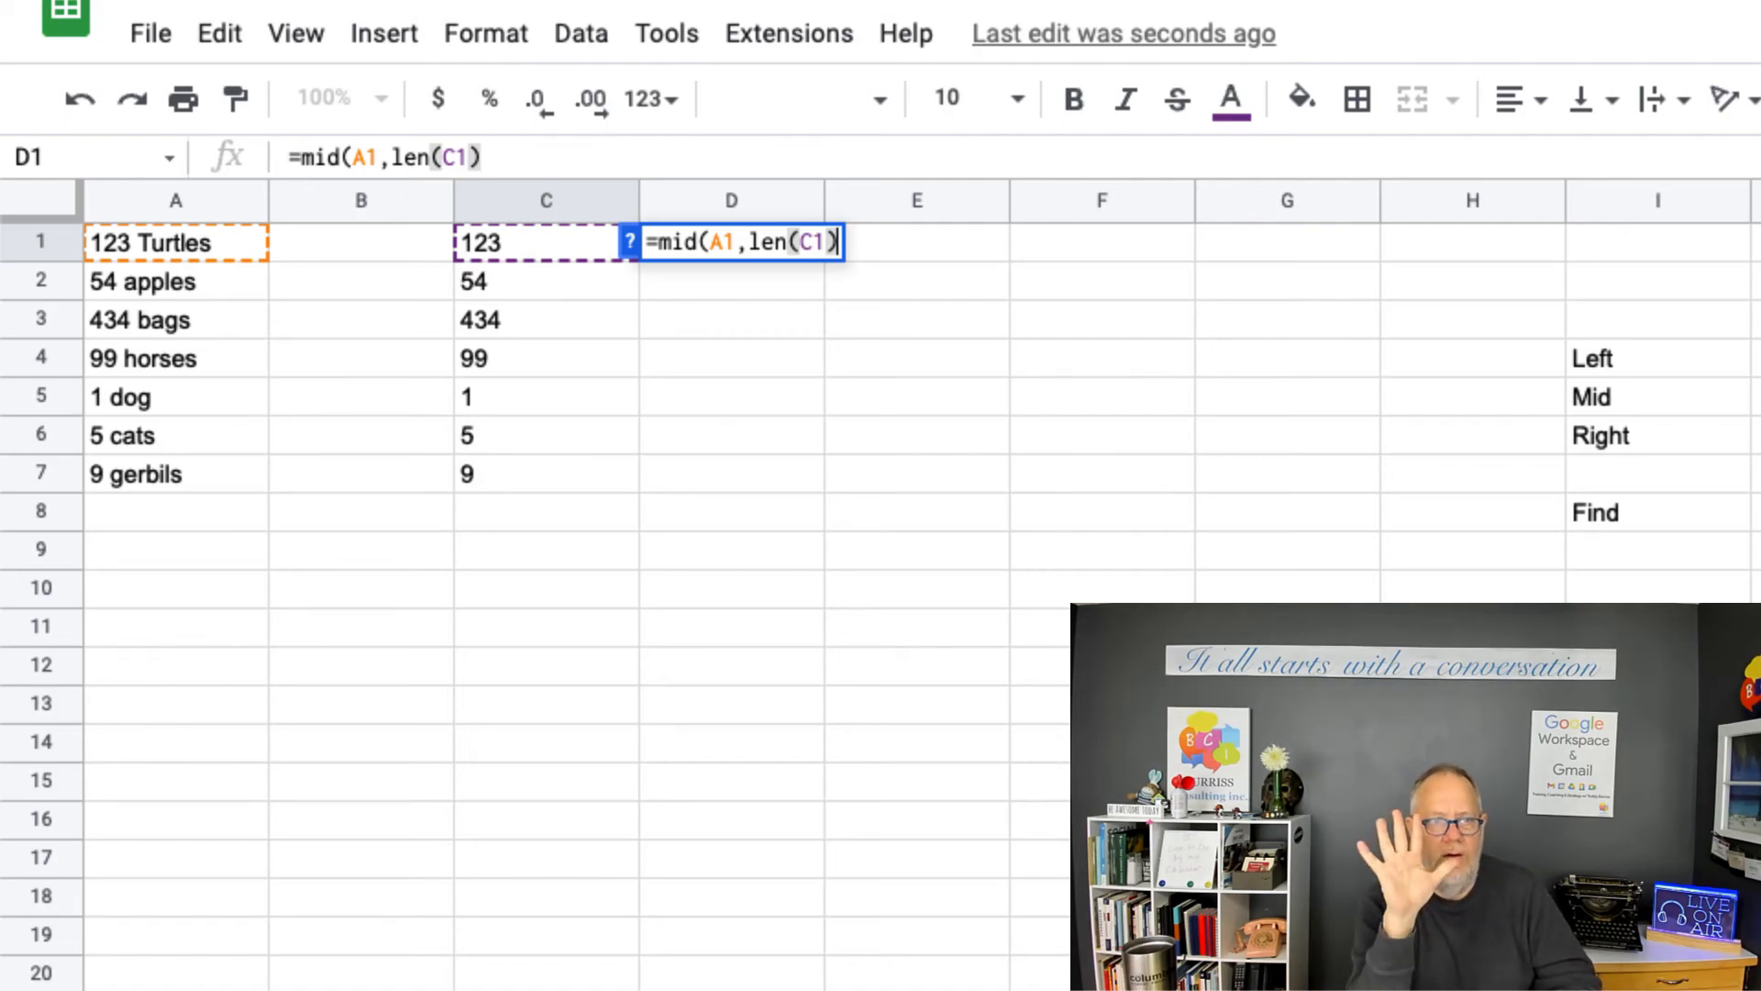
pyautogui.write('+')
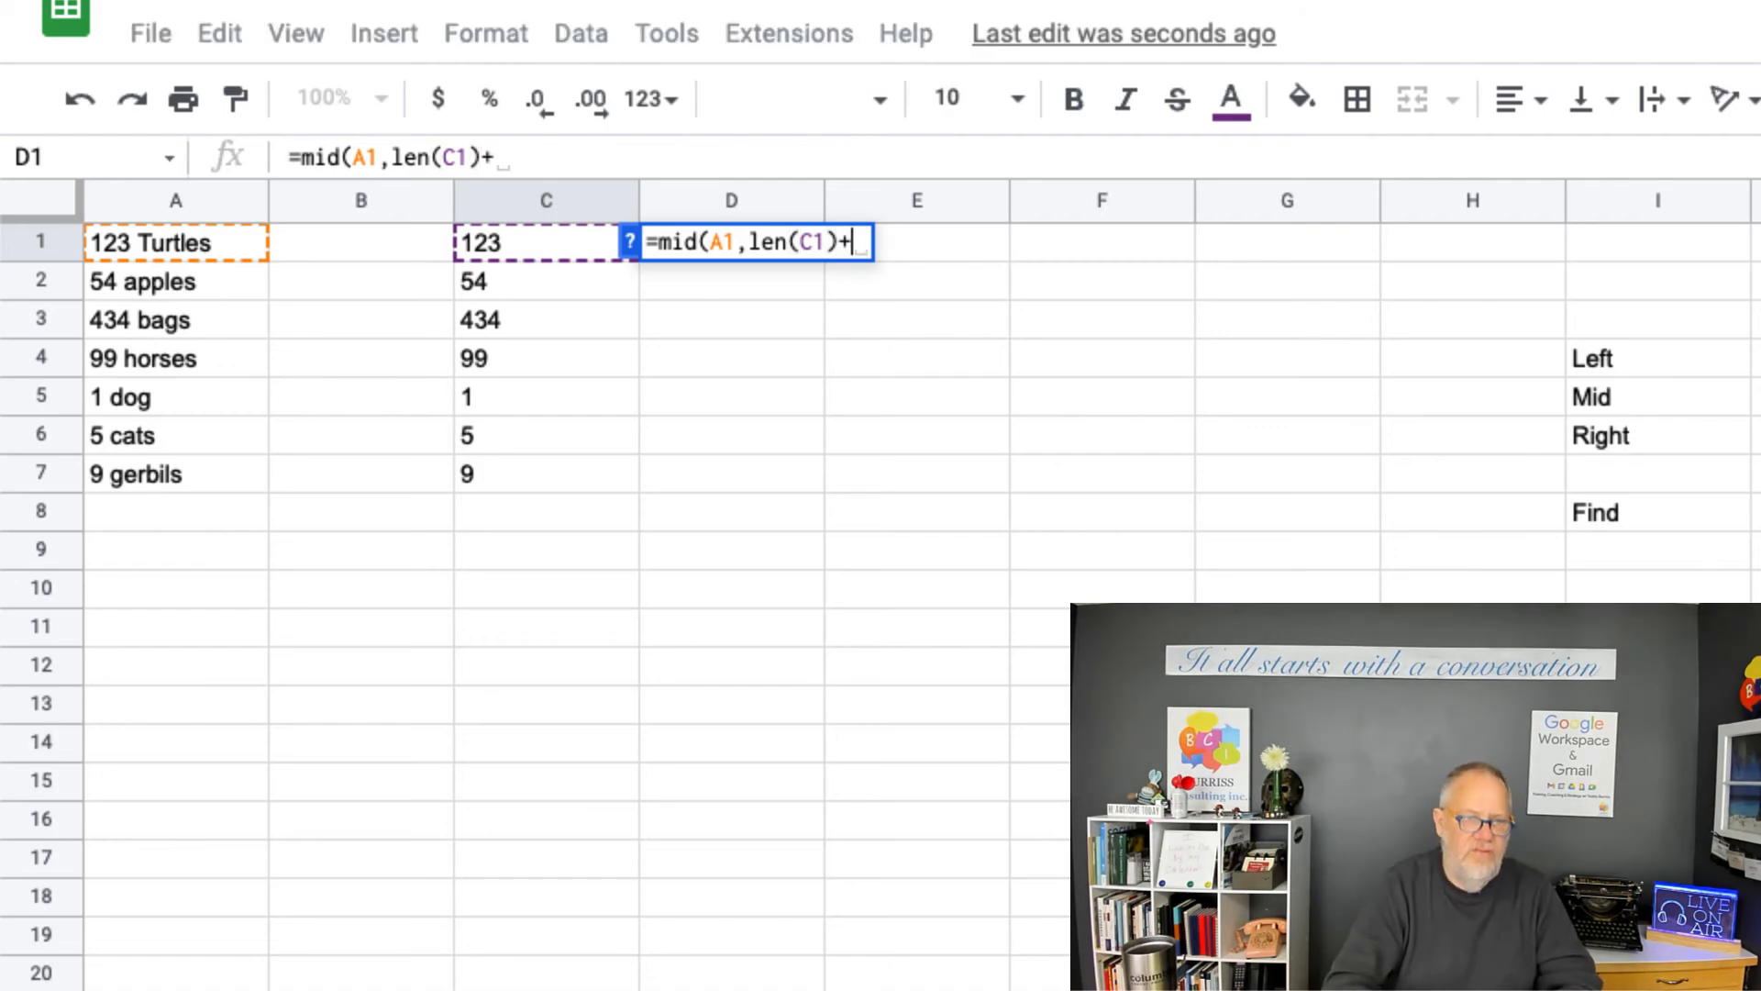
pyautogui.write('2,')
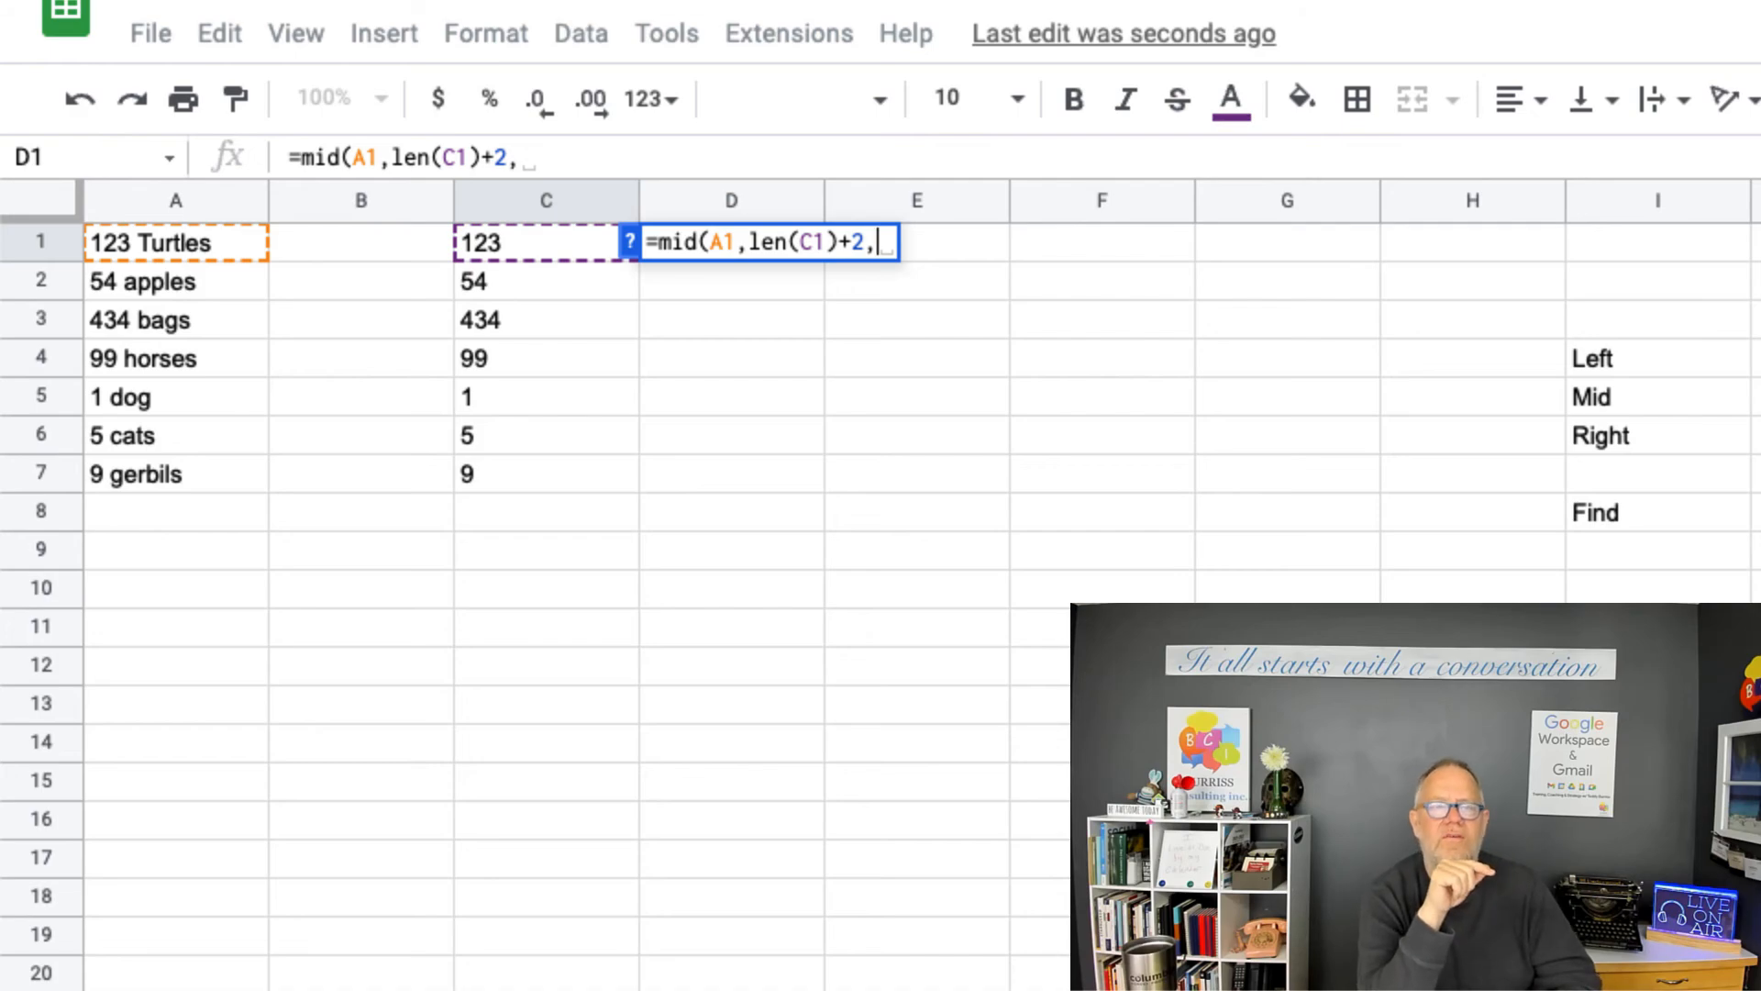
pyautogui.write('100')
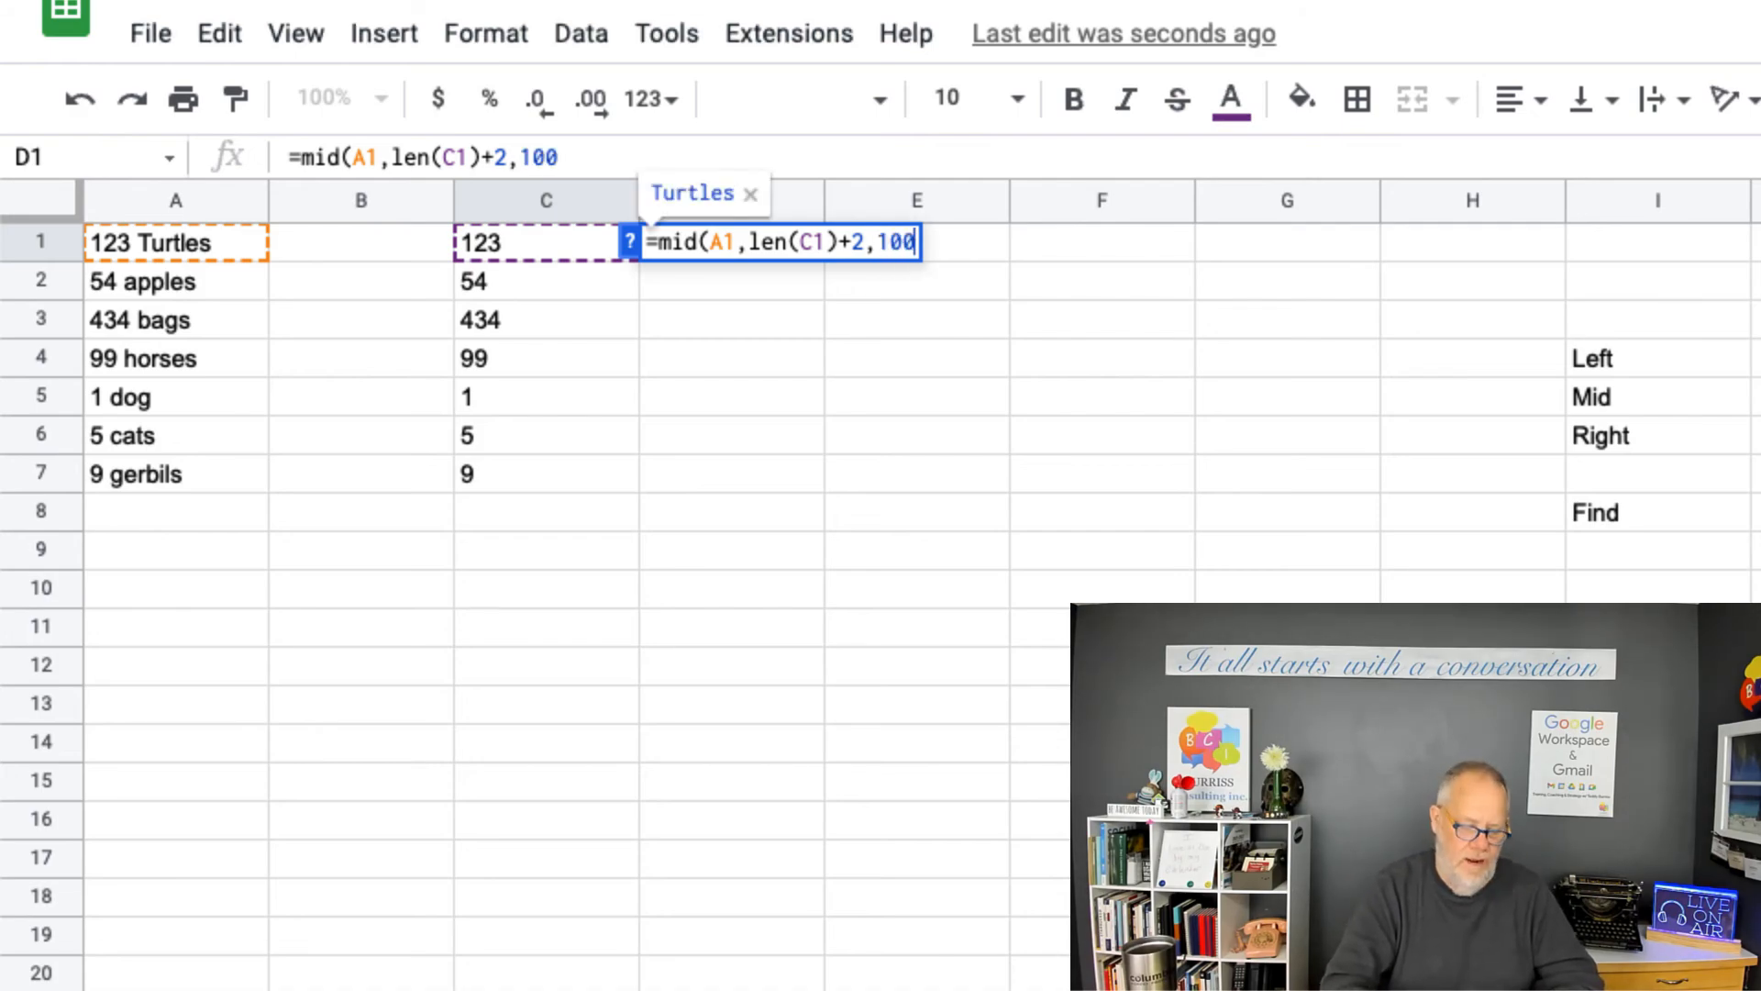
pyautogui.write(')')
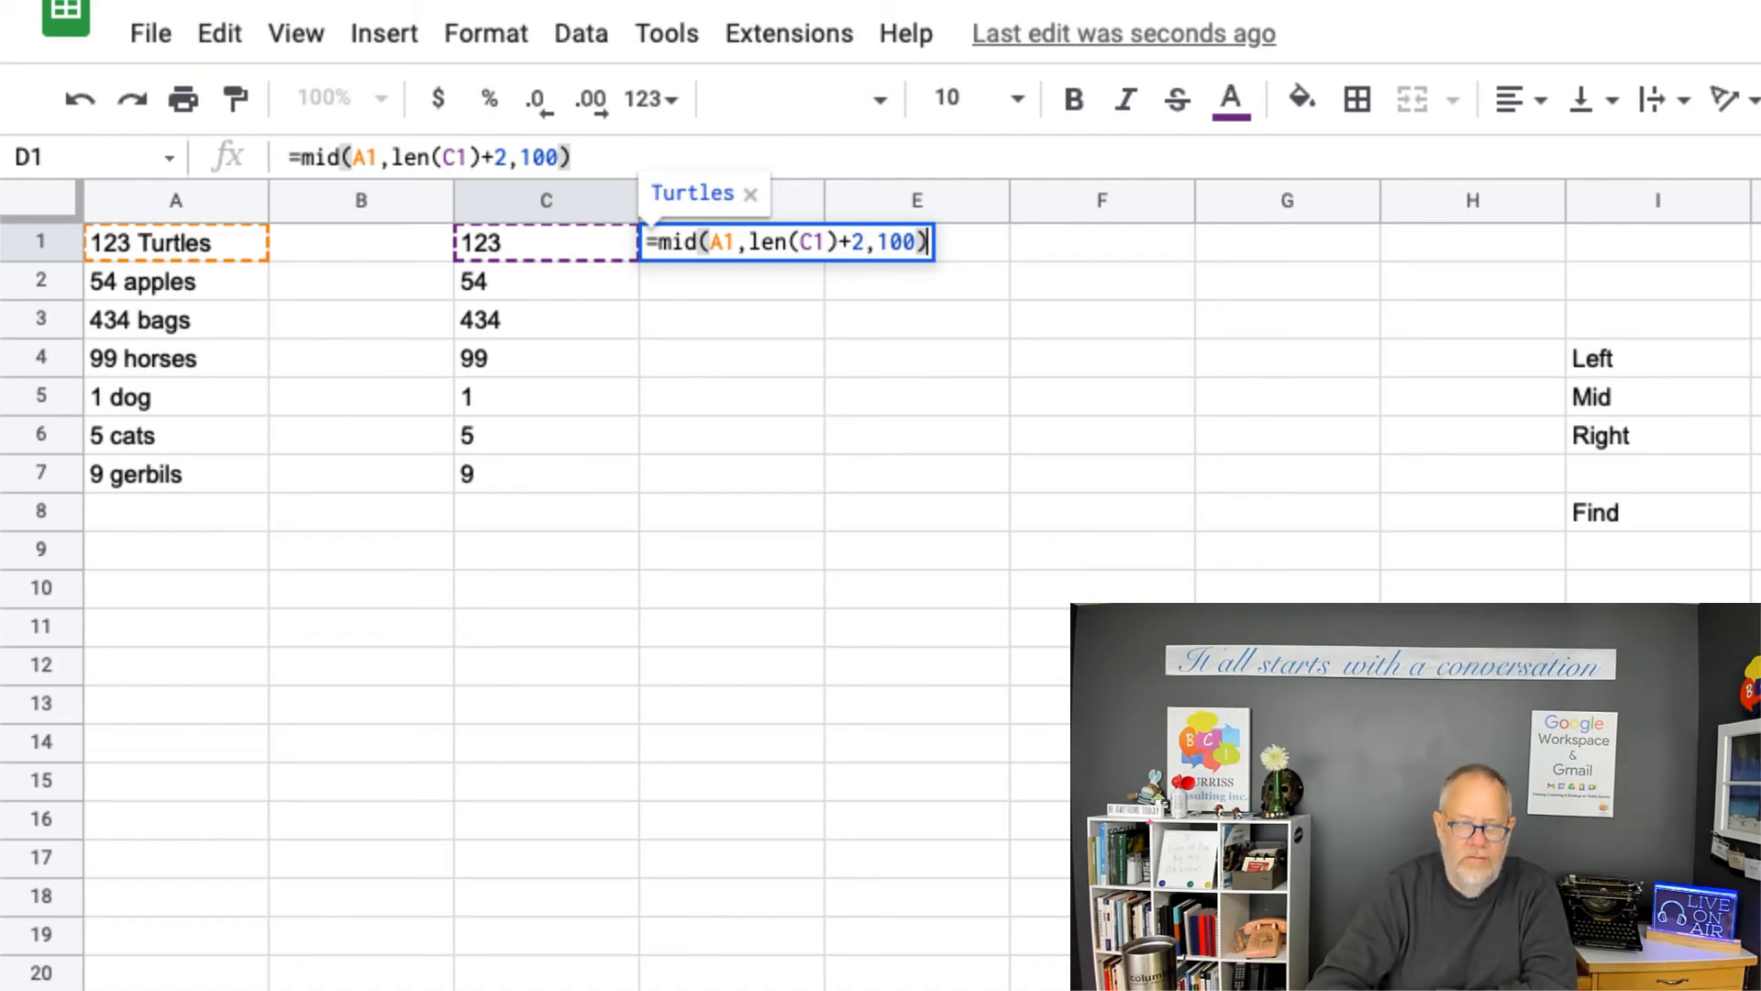
pyautogui.press('Return')
# Copy the MID formula in D1 down to cells D2 through D7.
pyautogui.press('Up')
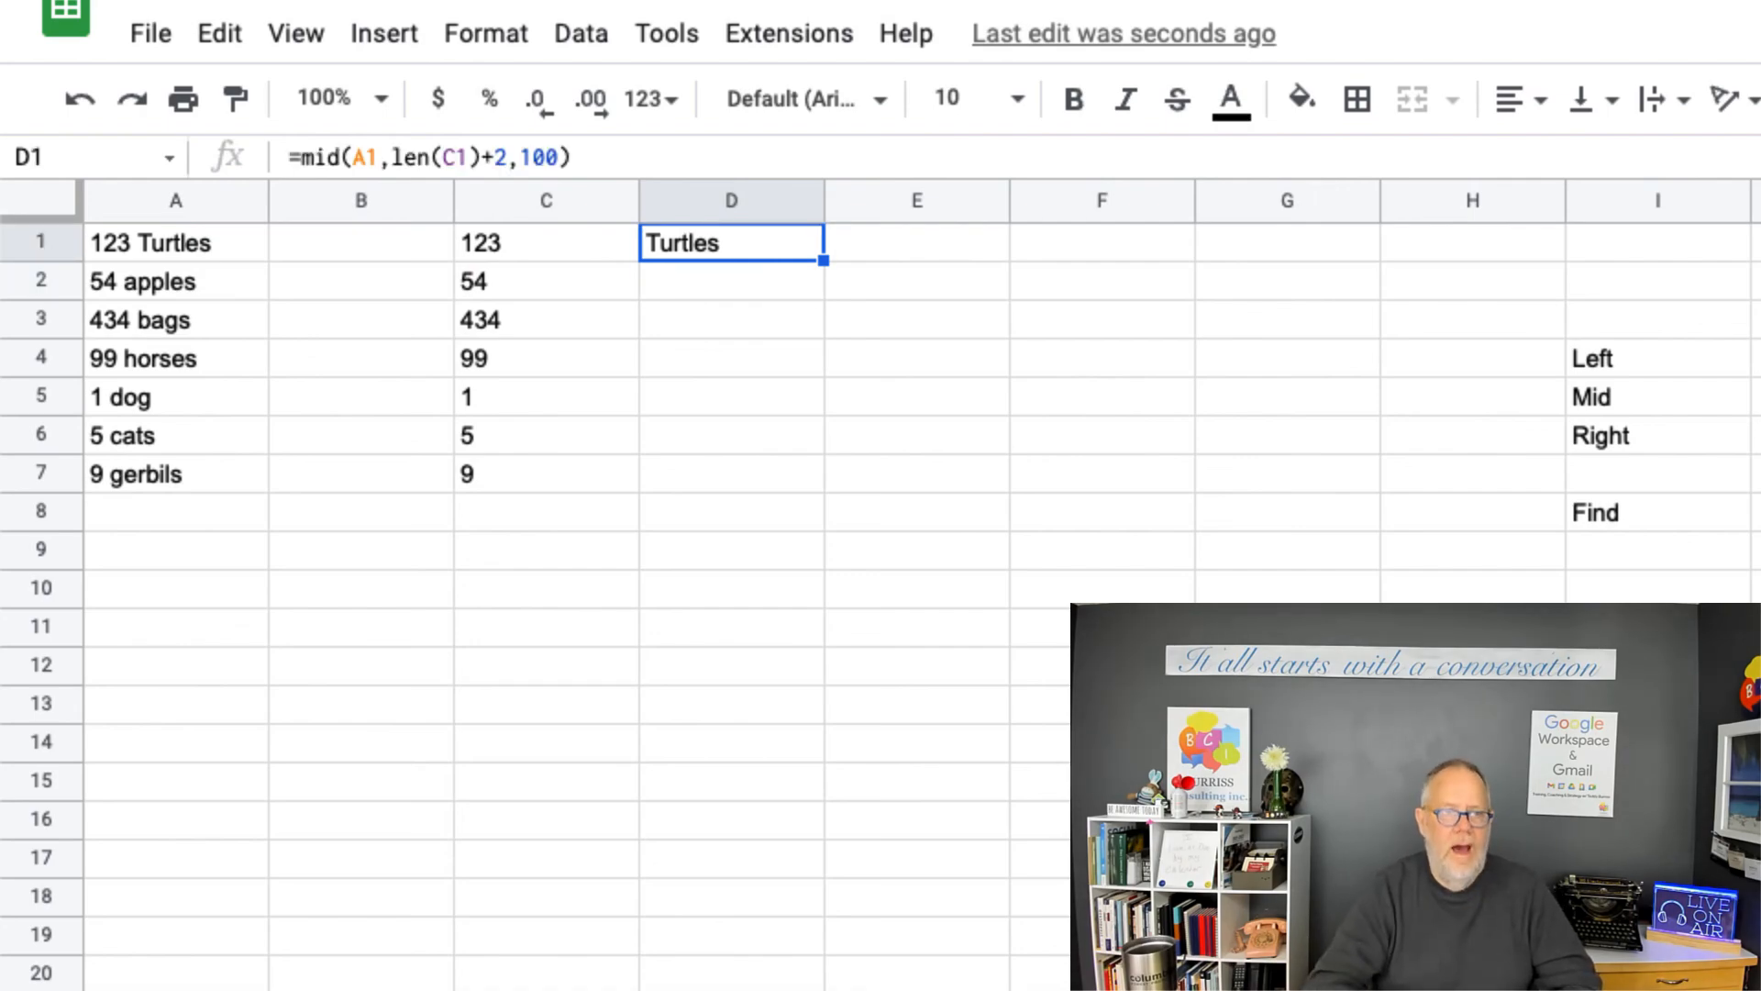
pyautogui.hotkey('ctrl', 'c')
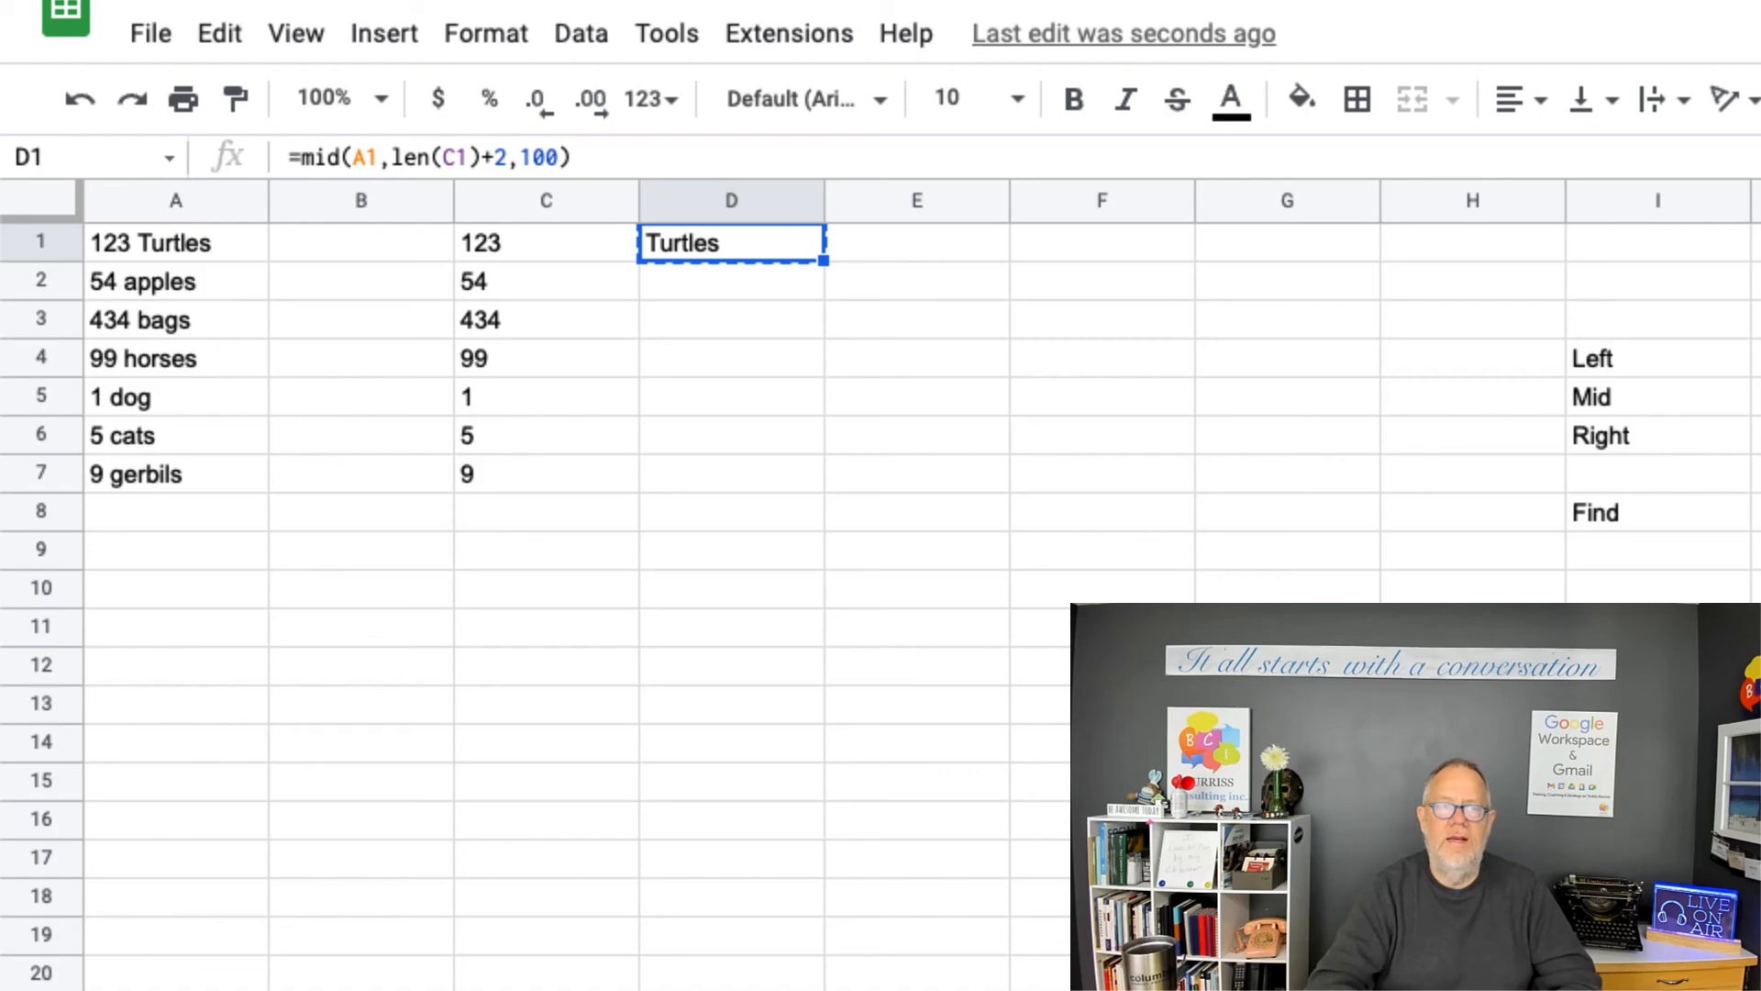
pyautogui.press('Down')
pyautogui.hotkey('shift', 'Down')
pyautogui.hotkey('shift', 'Down')
pyautogui.hotkey('shift', 'Down')
pyautogui.hotkey('shift', 'Down')
pyautogui.hotkey('shift', 'Down')
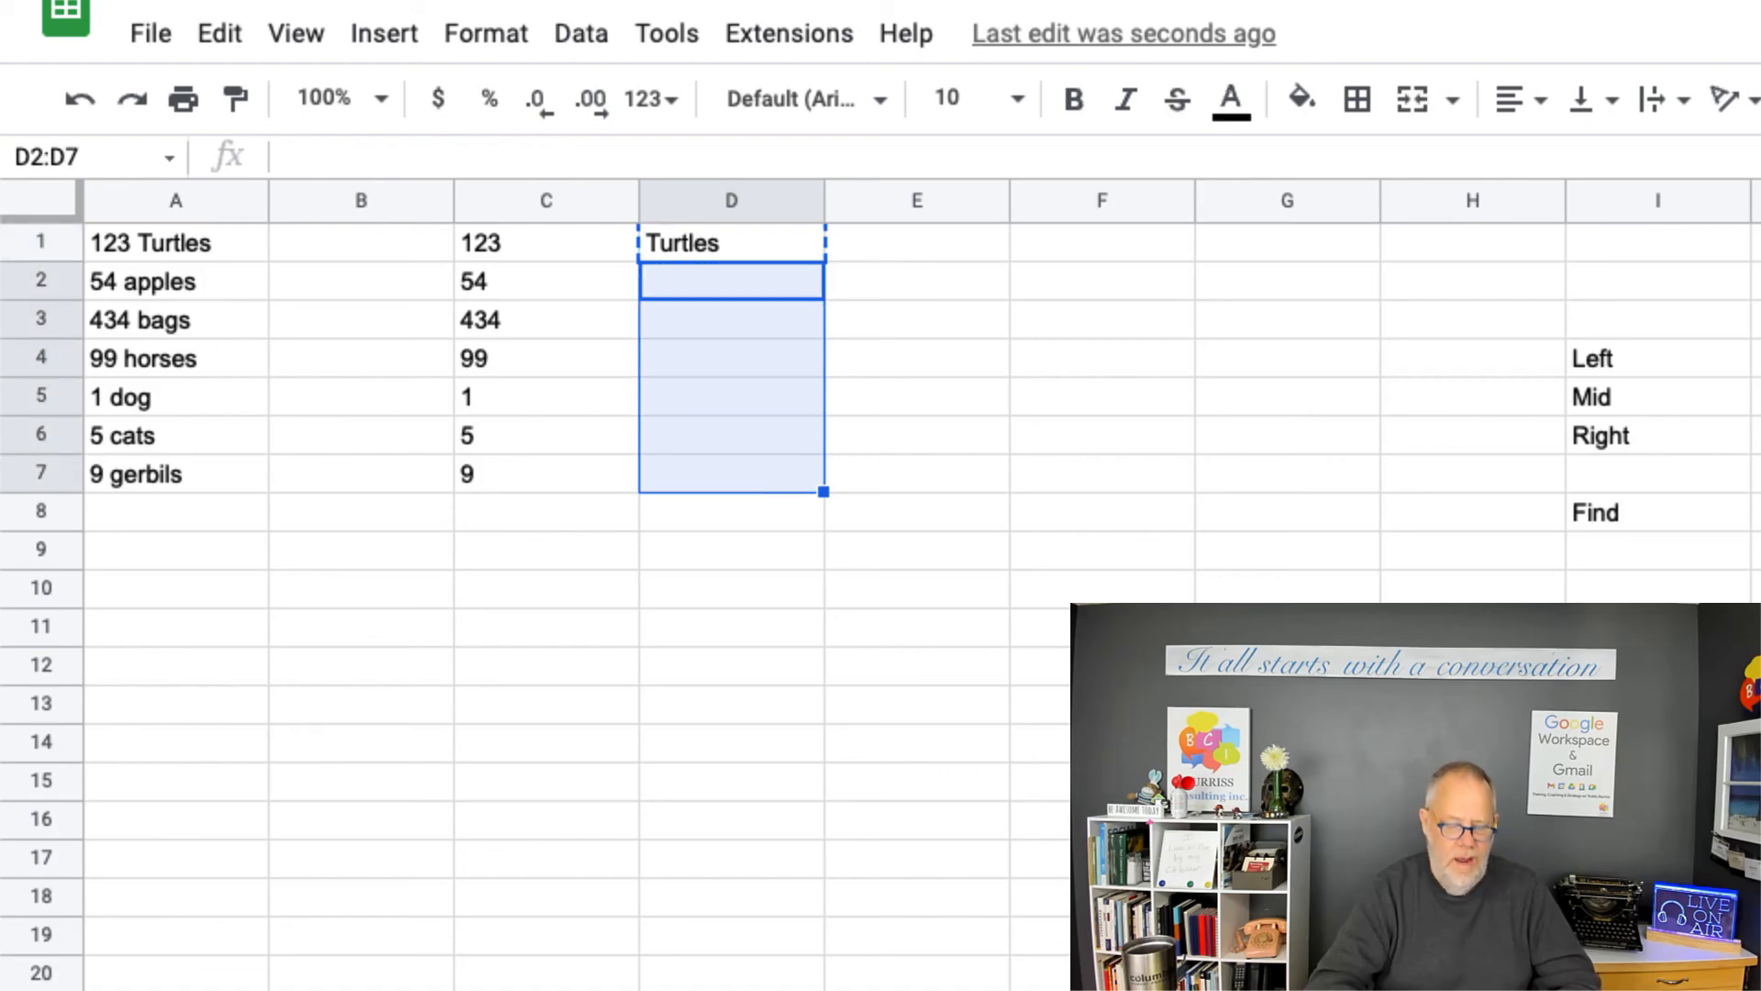
pyautogui.hotkey('ctrl', 'v')
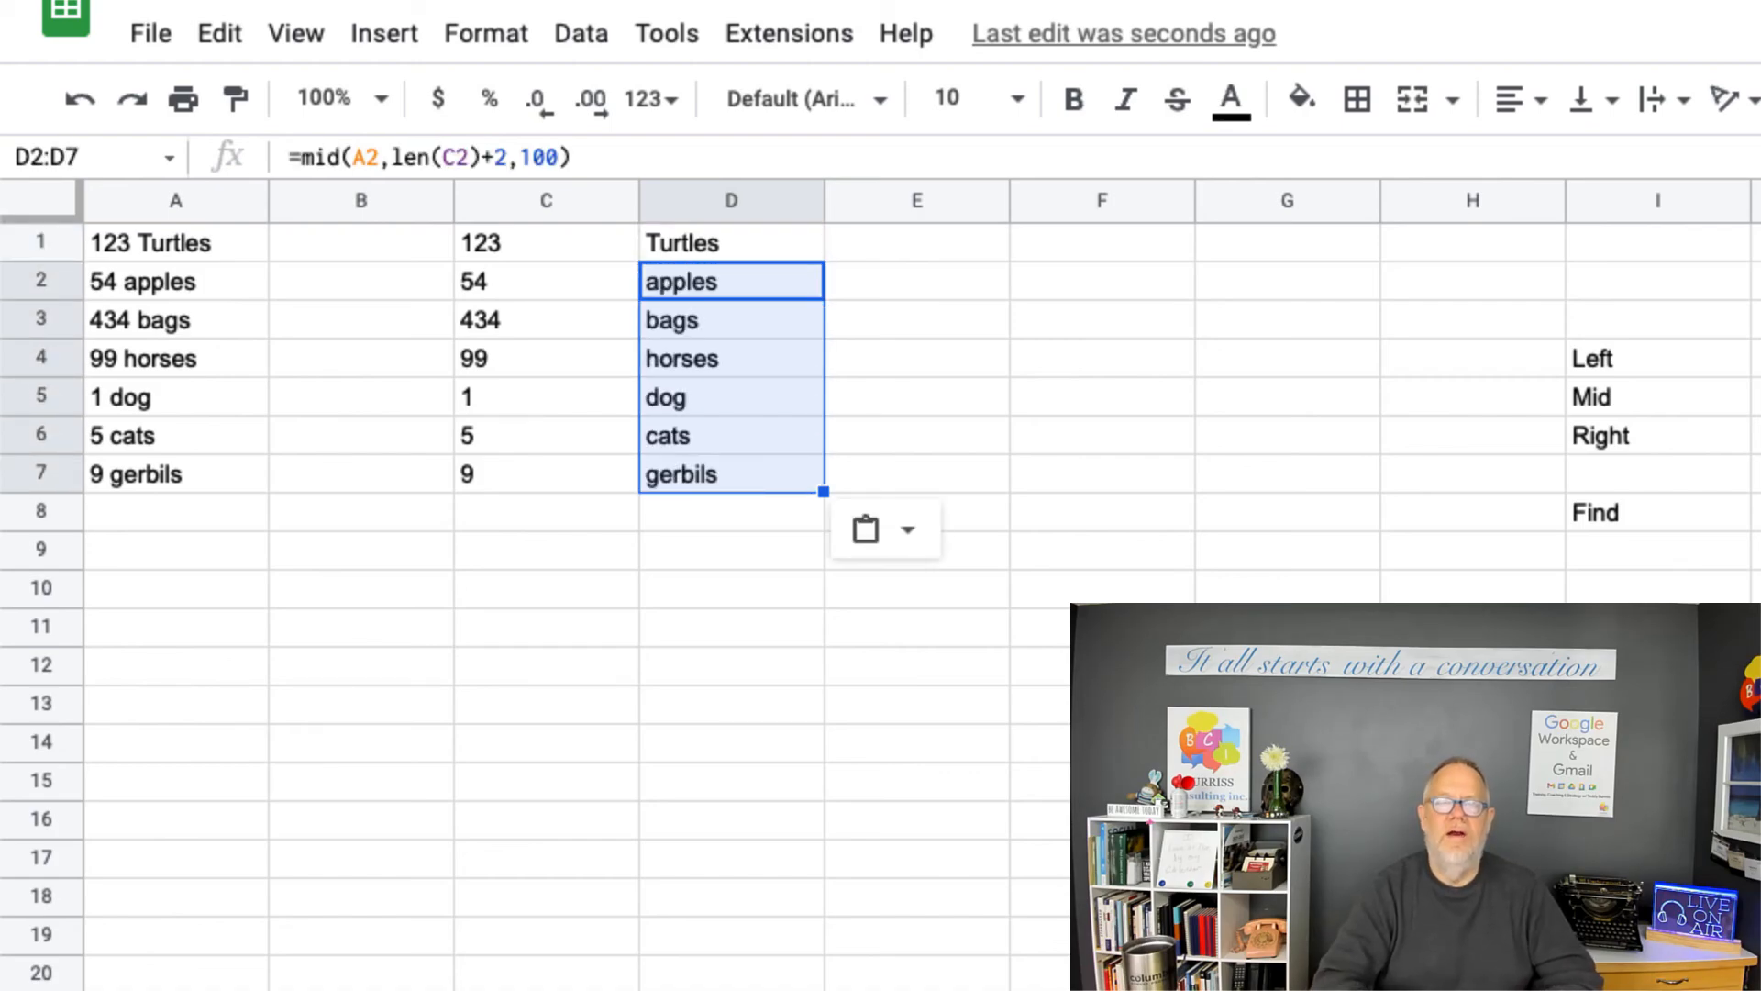
# Replace the MID formulas in D1:D7 with their values only.
pyautogui.click(919, 241)
pyautogui.click(711, 246)
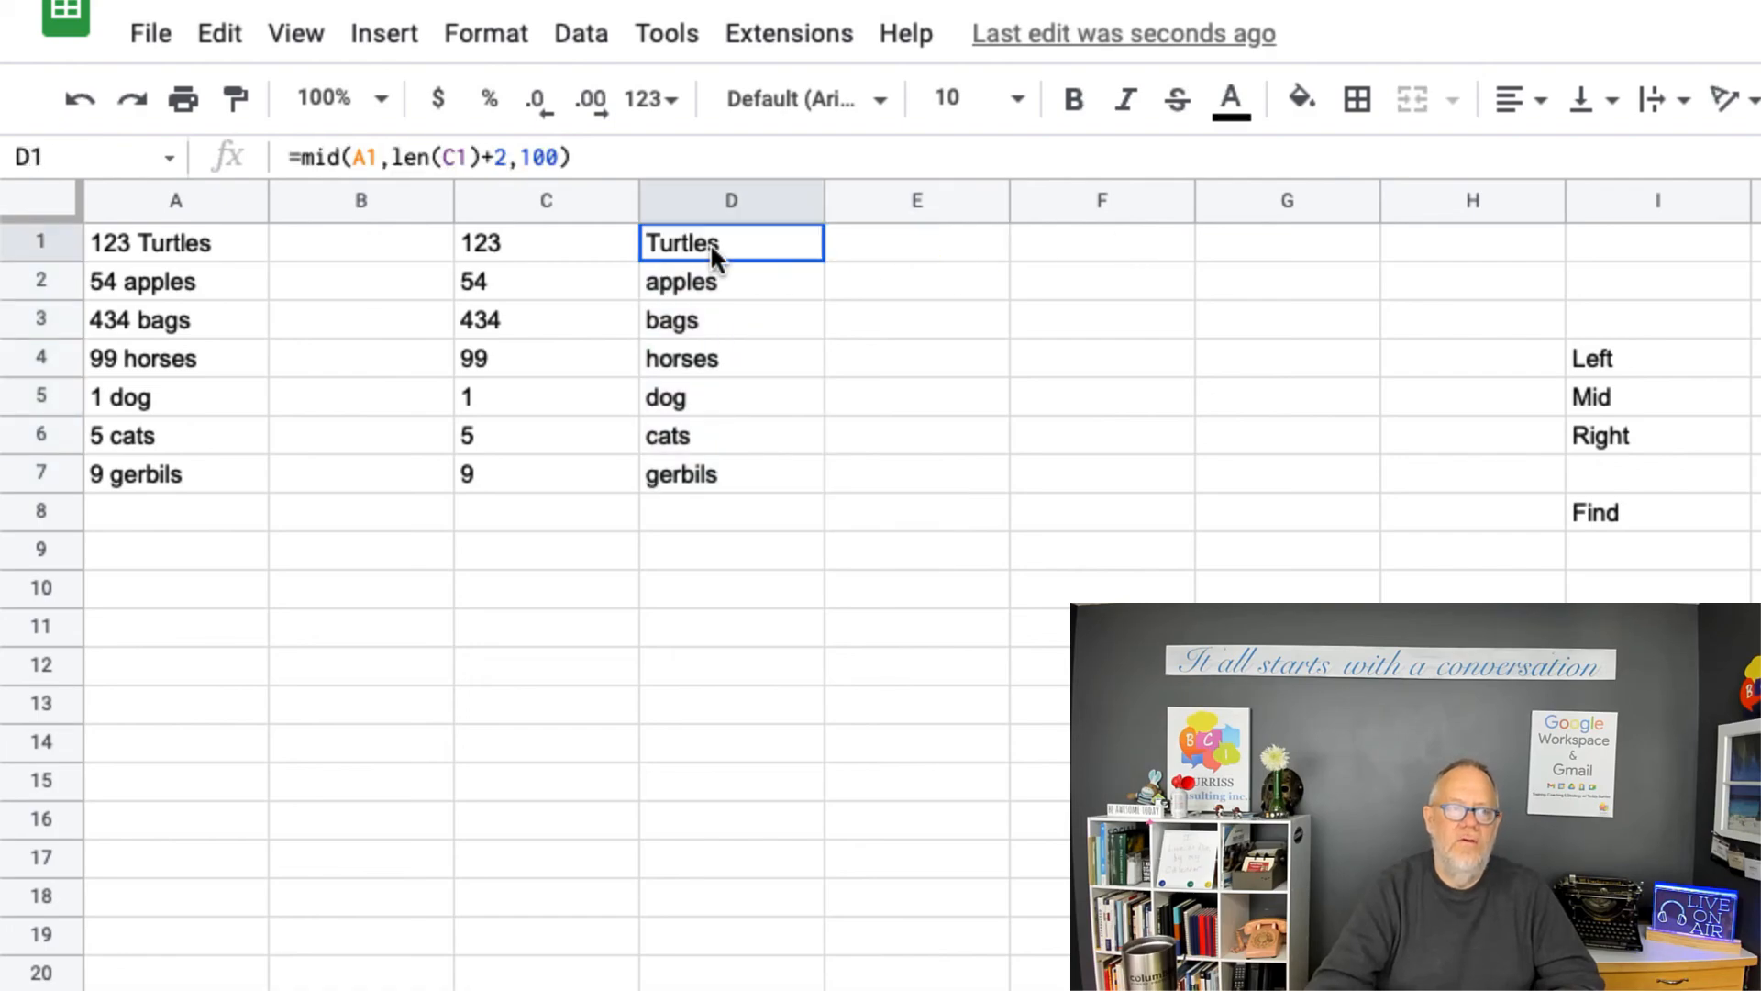
pyautogui.hotkey('shift', 'Down')
pyautogui.hotkey('shift', 'Down')
pyautogui.hotkey('shift', 'Down')
pyautogui.hotkey('shift', 'Down')
pyautogui.hotkey('shift', 'Down')
pyautogui.hotkey('shift', 'Down')
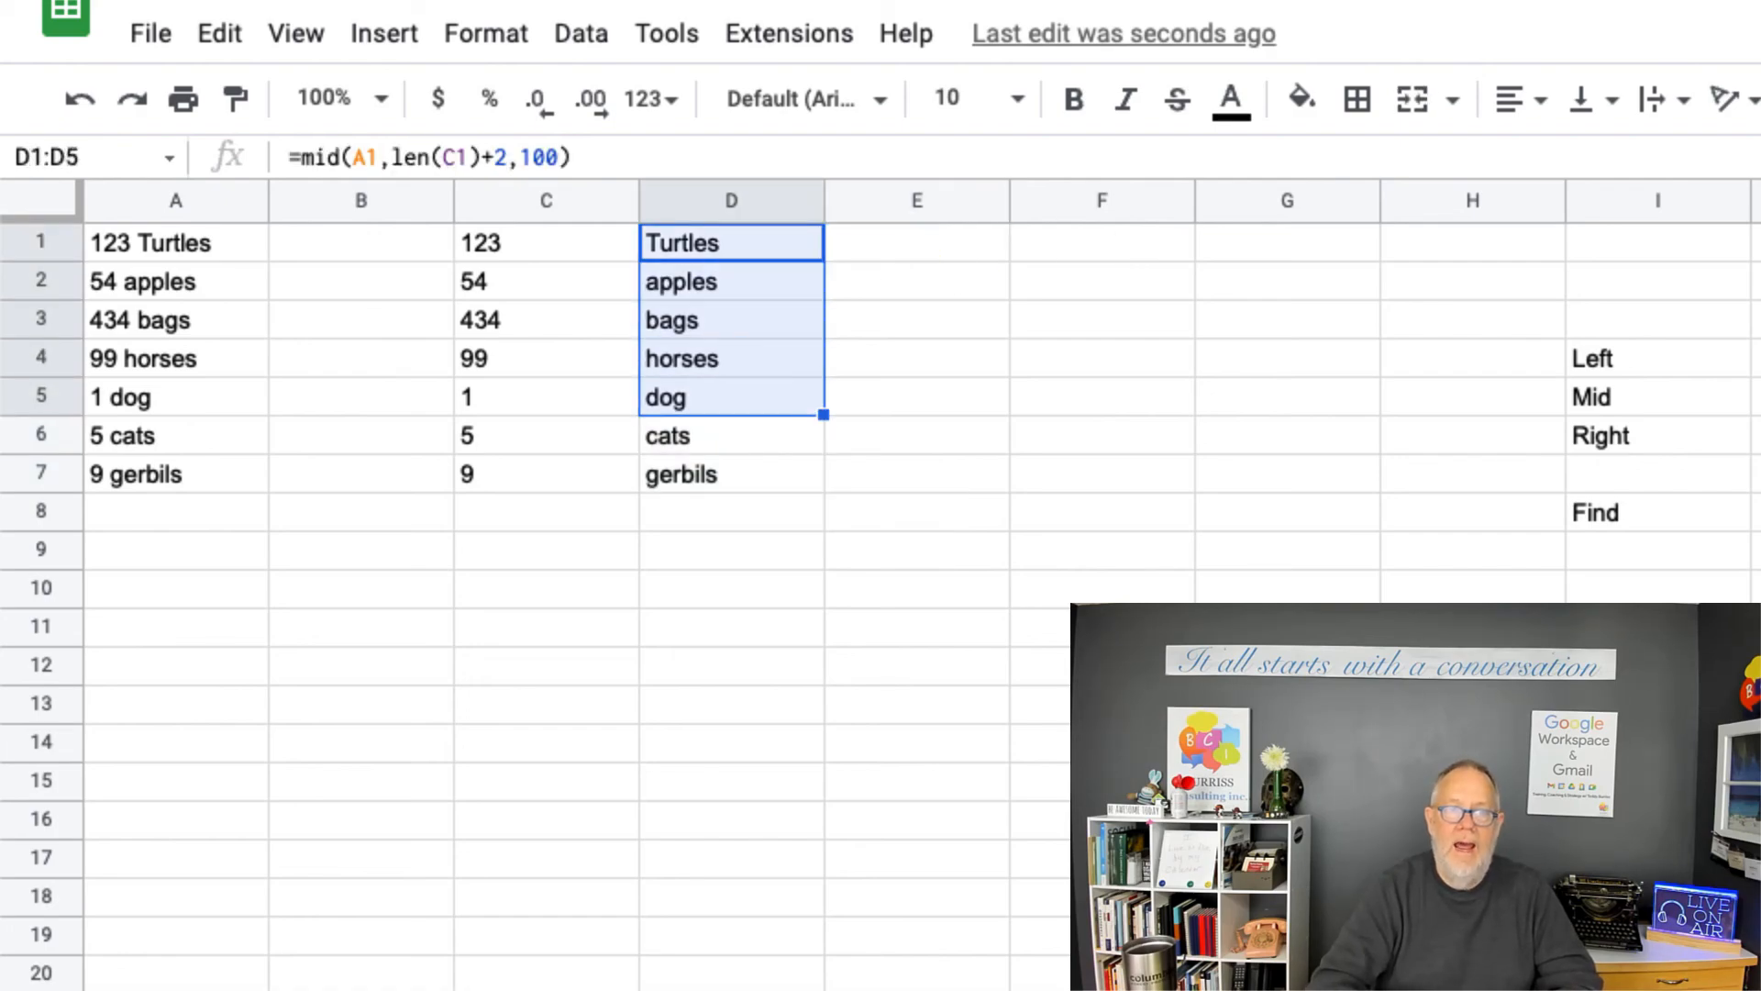
pyautogui.rightClick(747, 246)
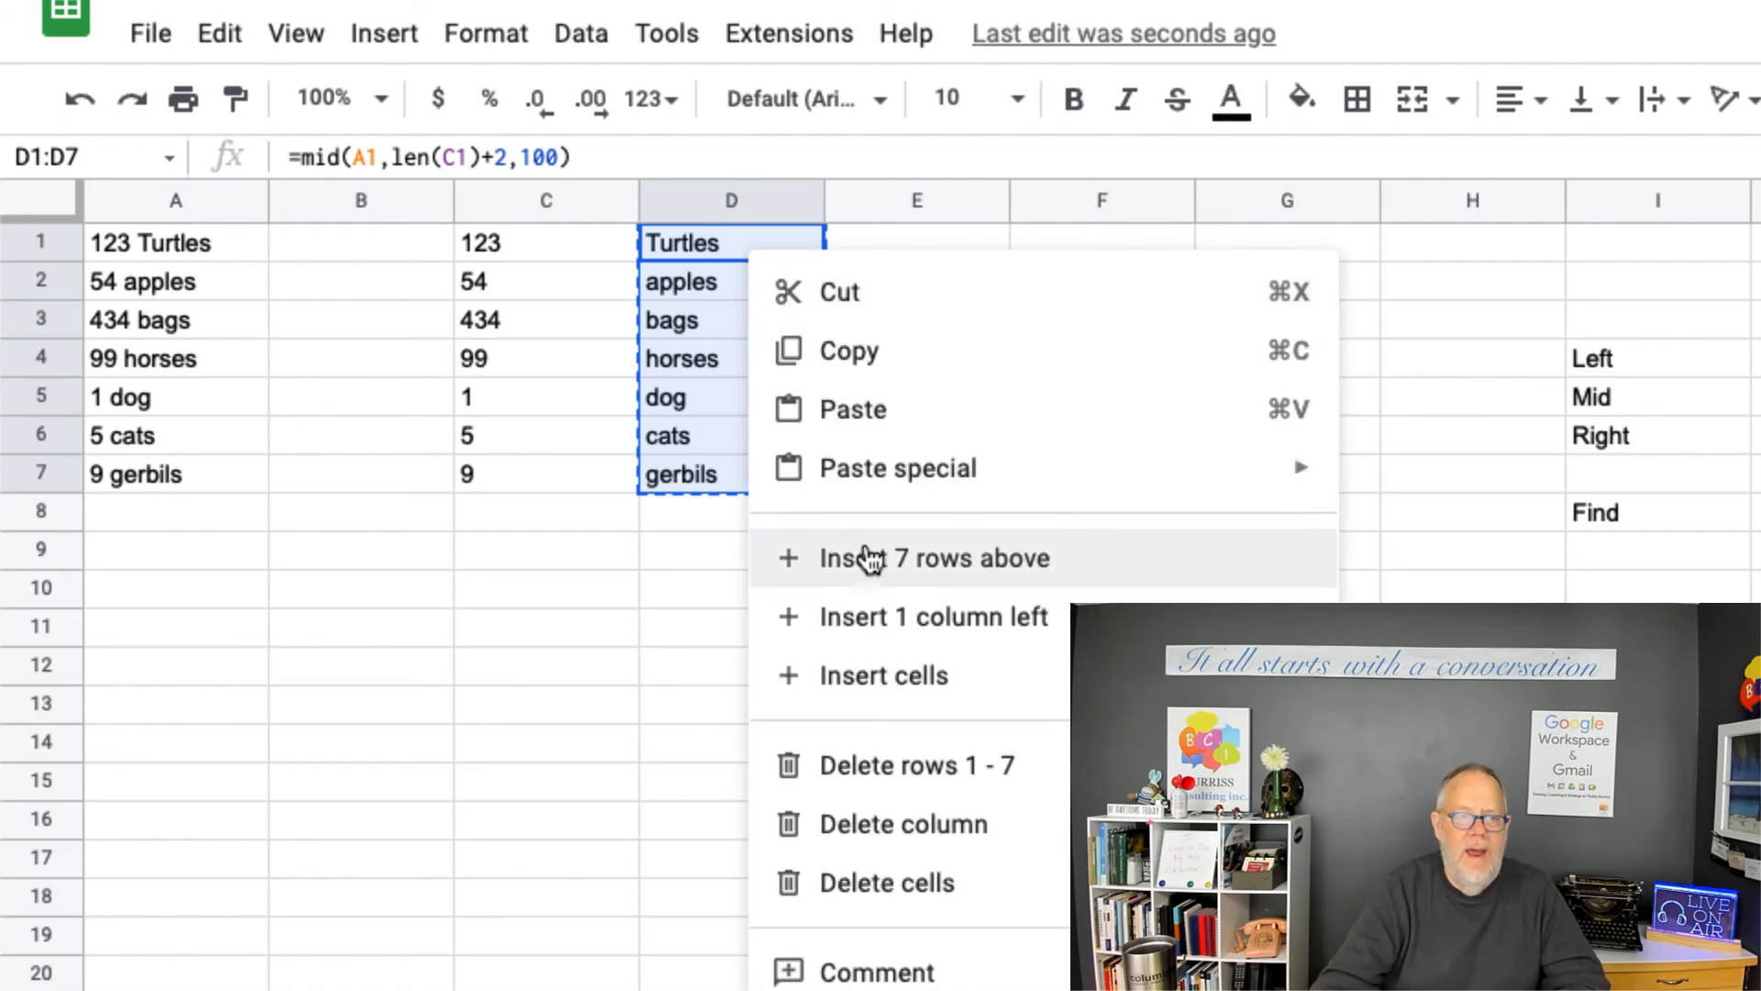
pyautogui.moveTo(874, 472)
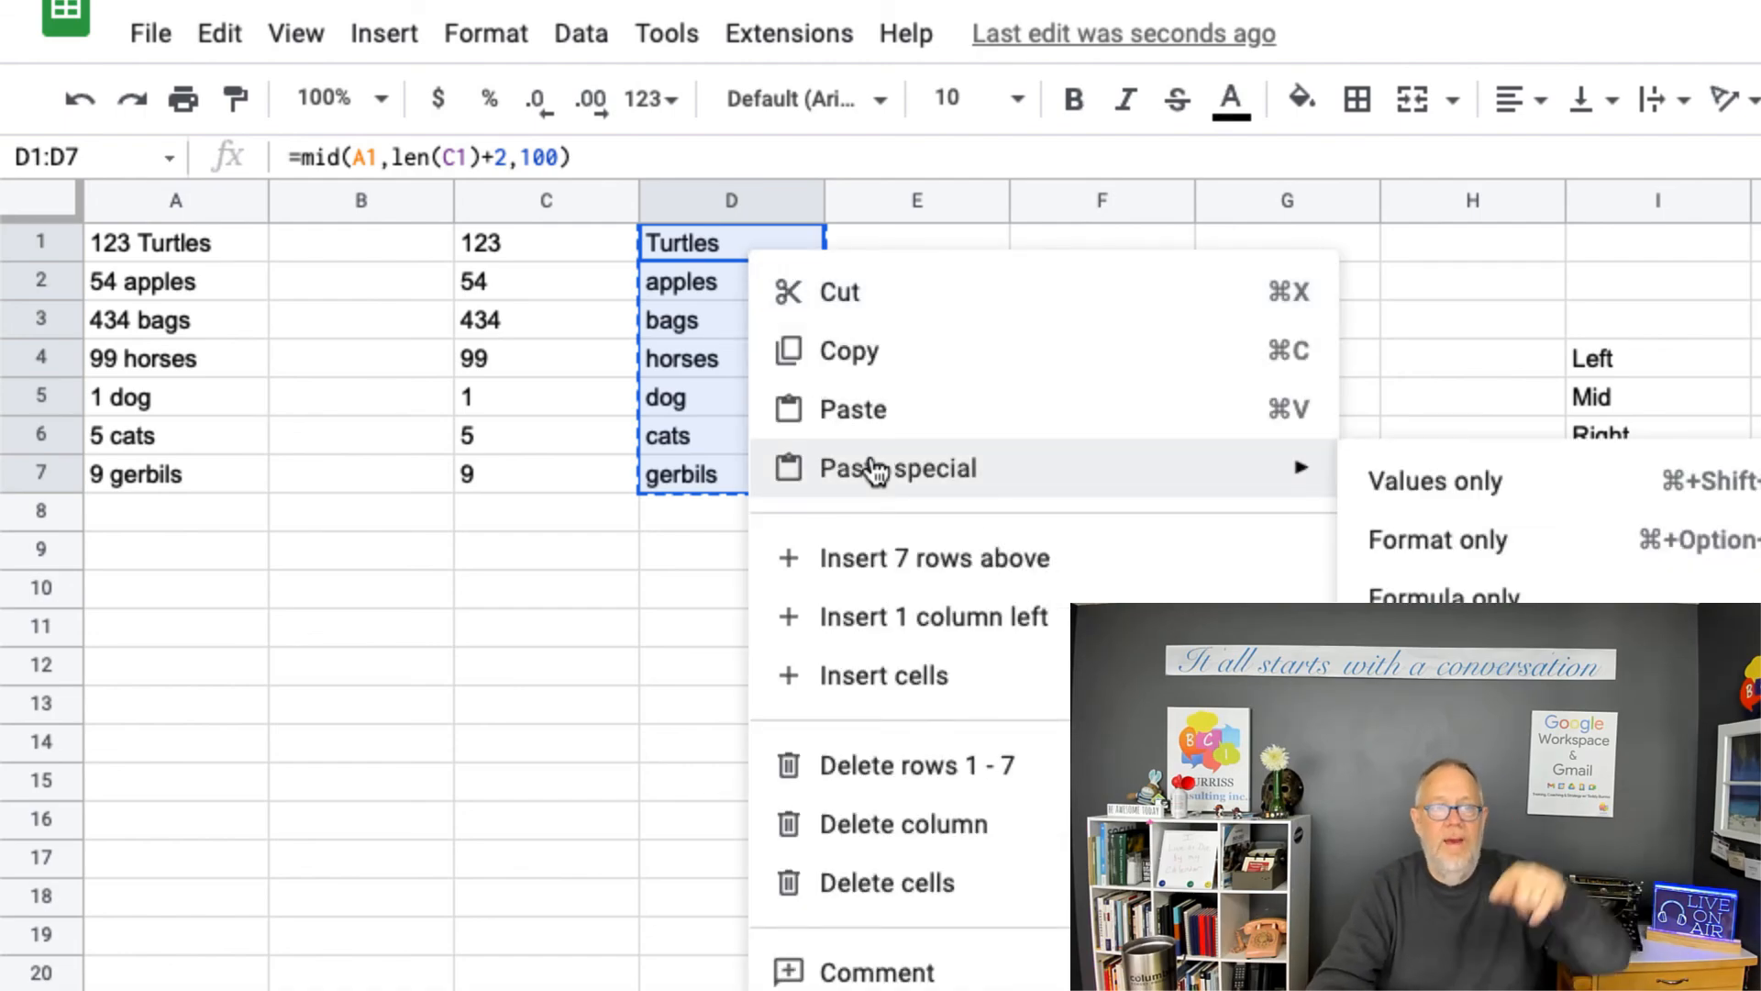
pyautogui.click(1420, 486)
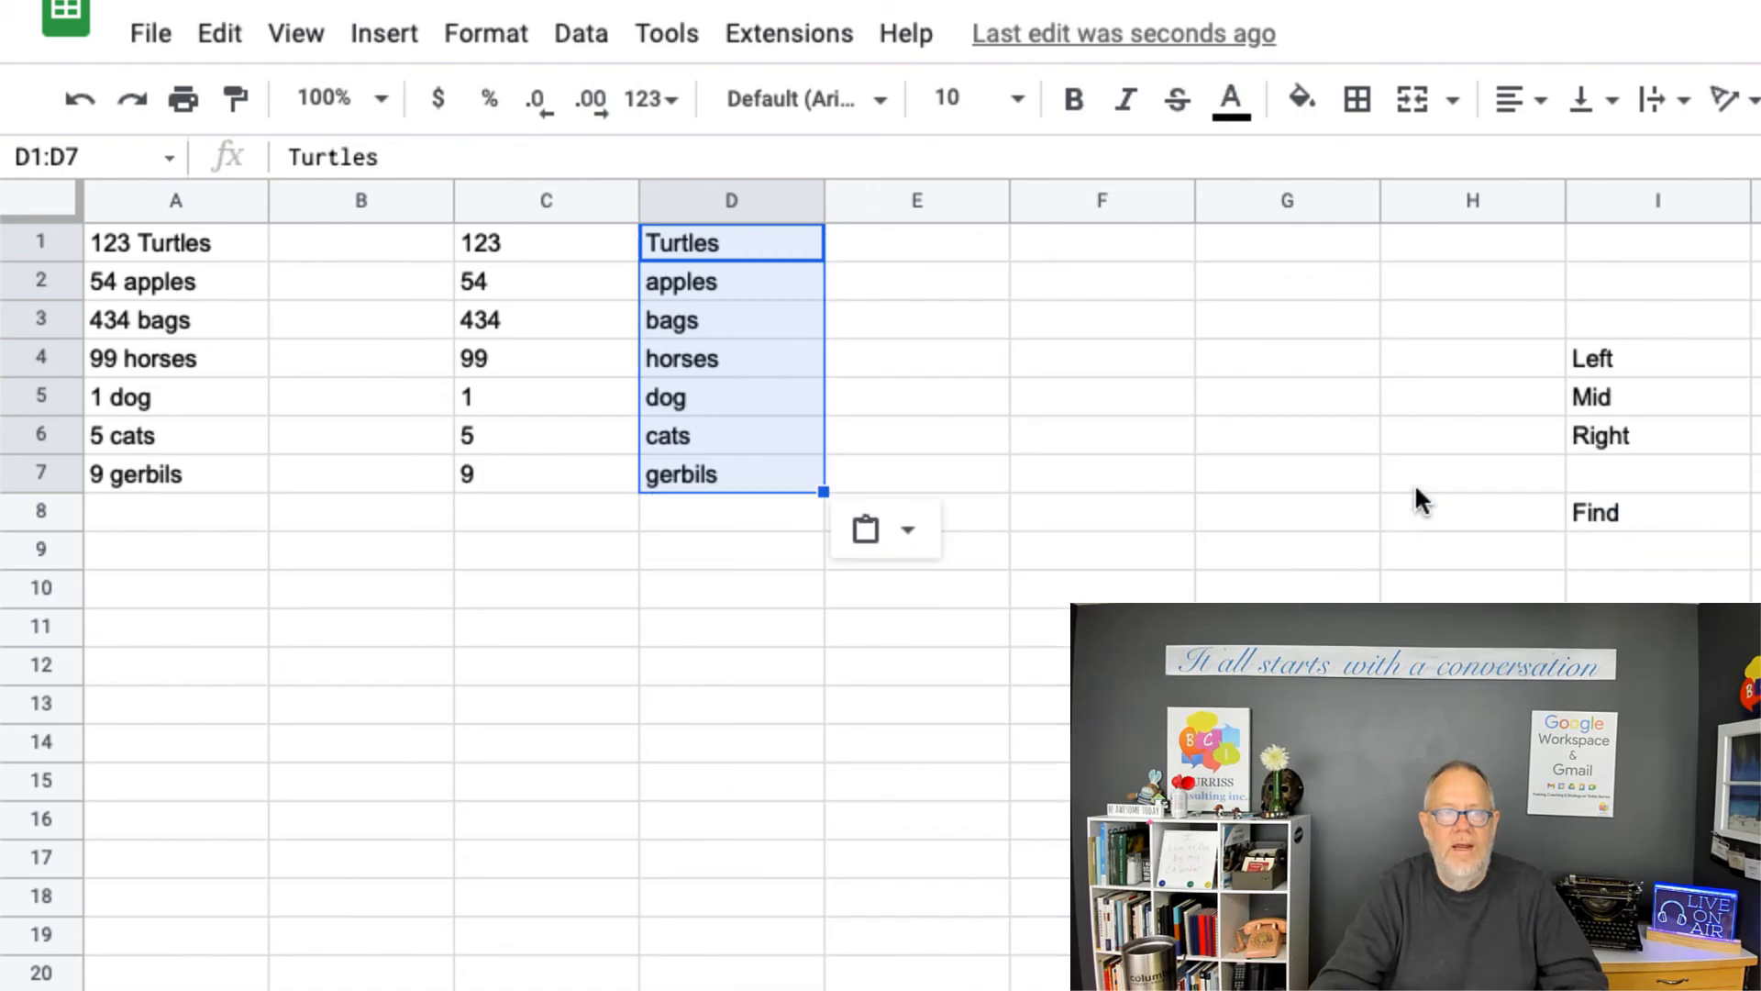
# Go through the extracted words in column D, checking whether each cell holds a plain value.
pyautogui.click(470, 241)
pyautogui.press('Right')
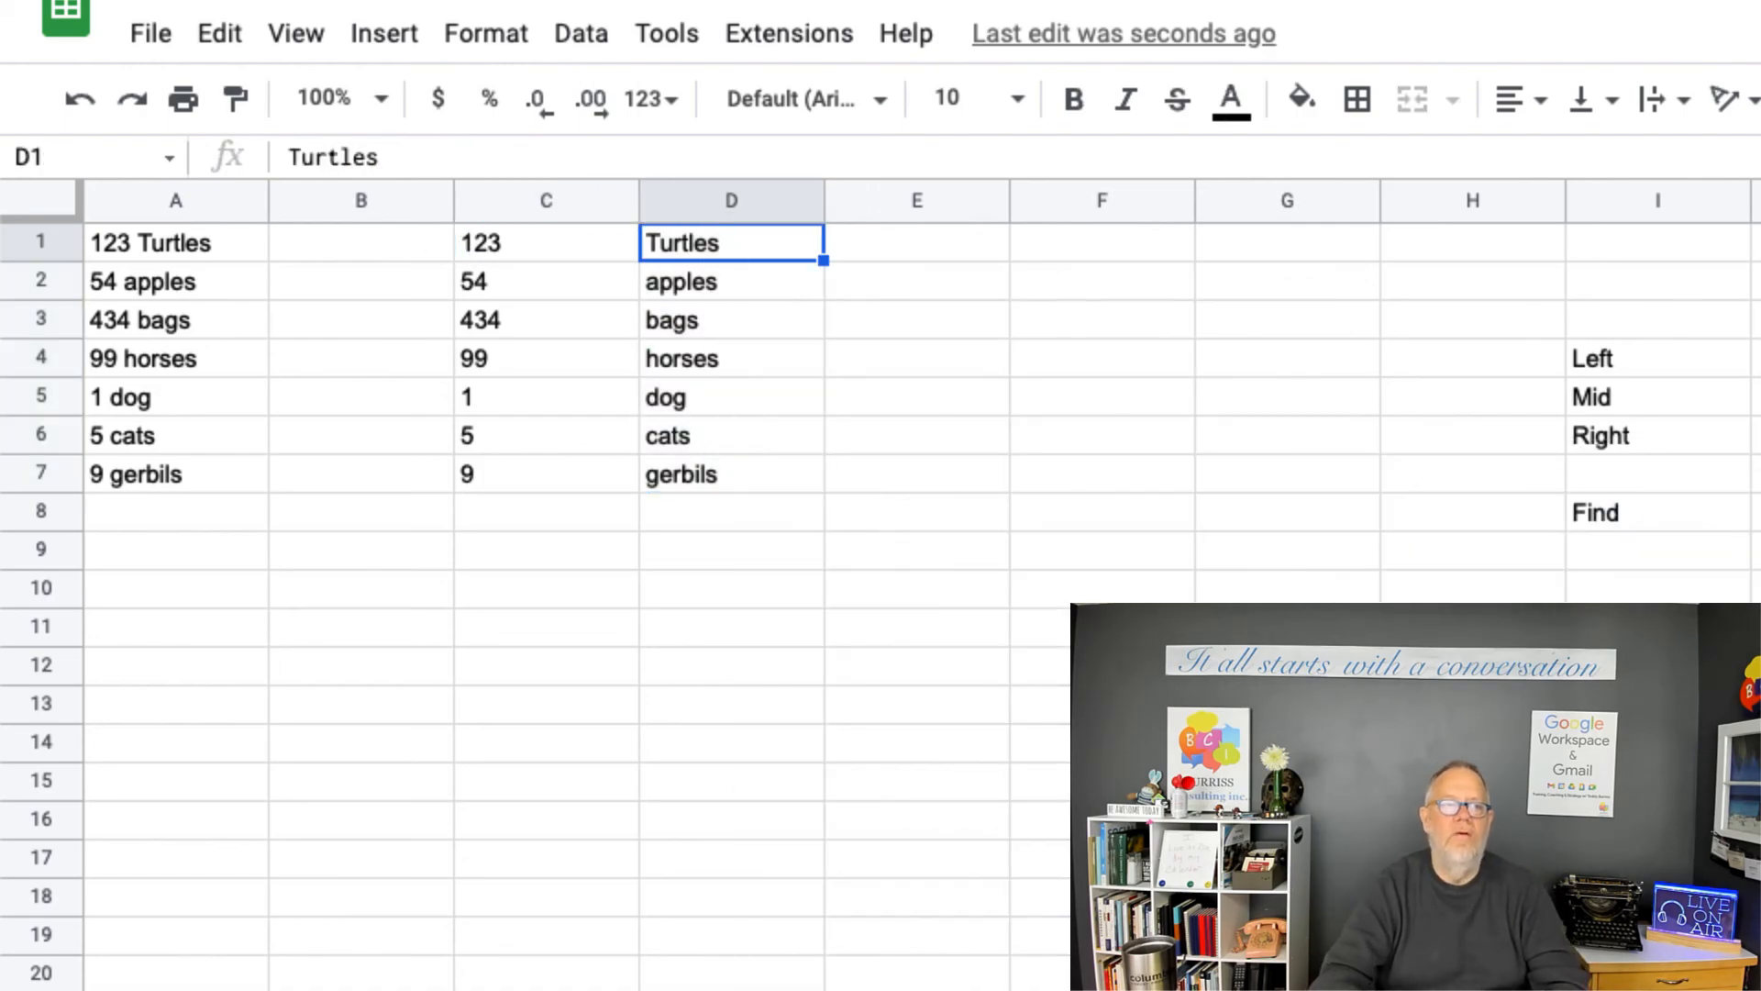
pyautogui.press('Down')
pyautogui.press('Down')
pyautogui.press('Down')
pyautogui.press('Down')
pyautogui.press('Down')
pyautogui.press('Down')
pyautogui.press('Down')
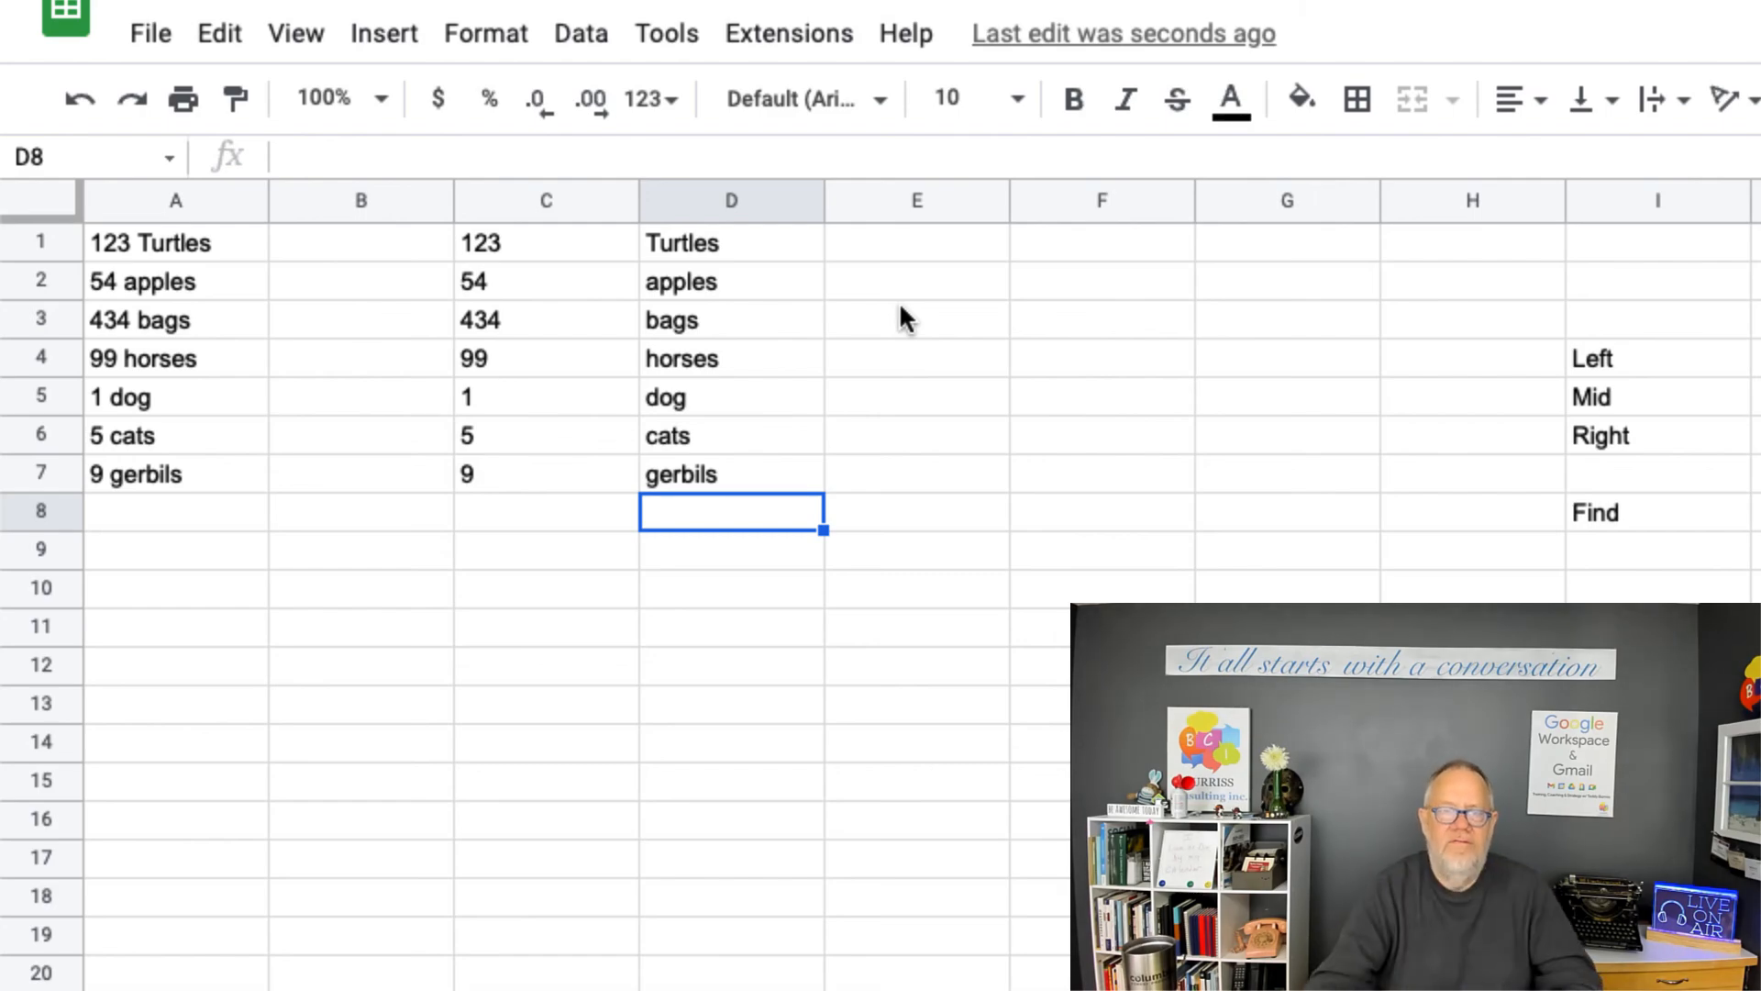
# Add the function name len in cell I9, directly below Find in the list of functions.
pyautogui.click(1617, 546)
pyautogui.write('len')
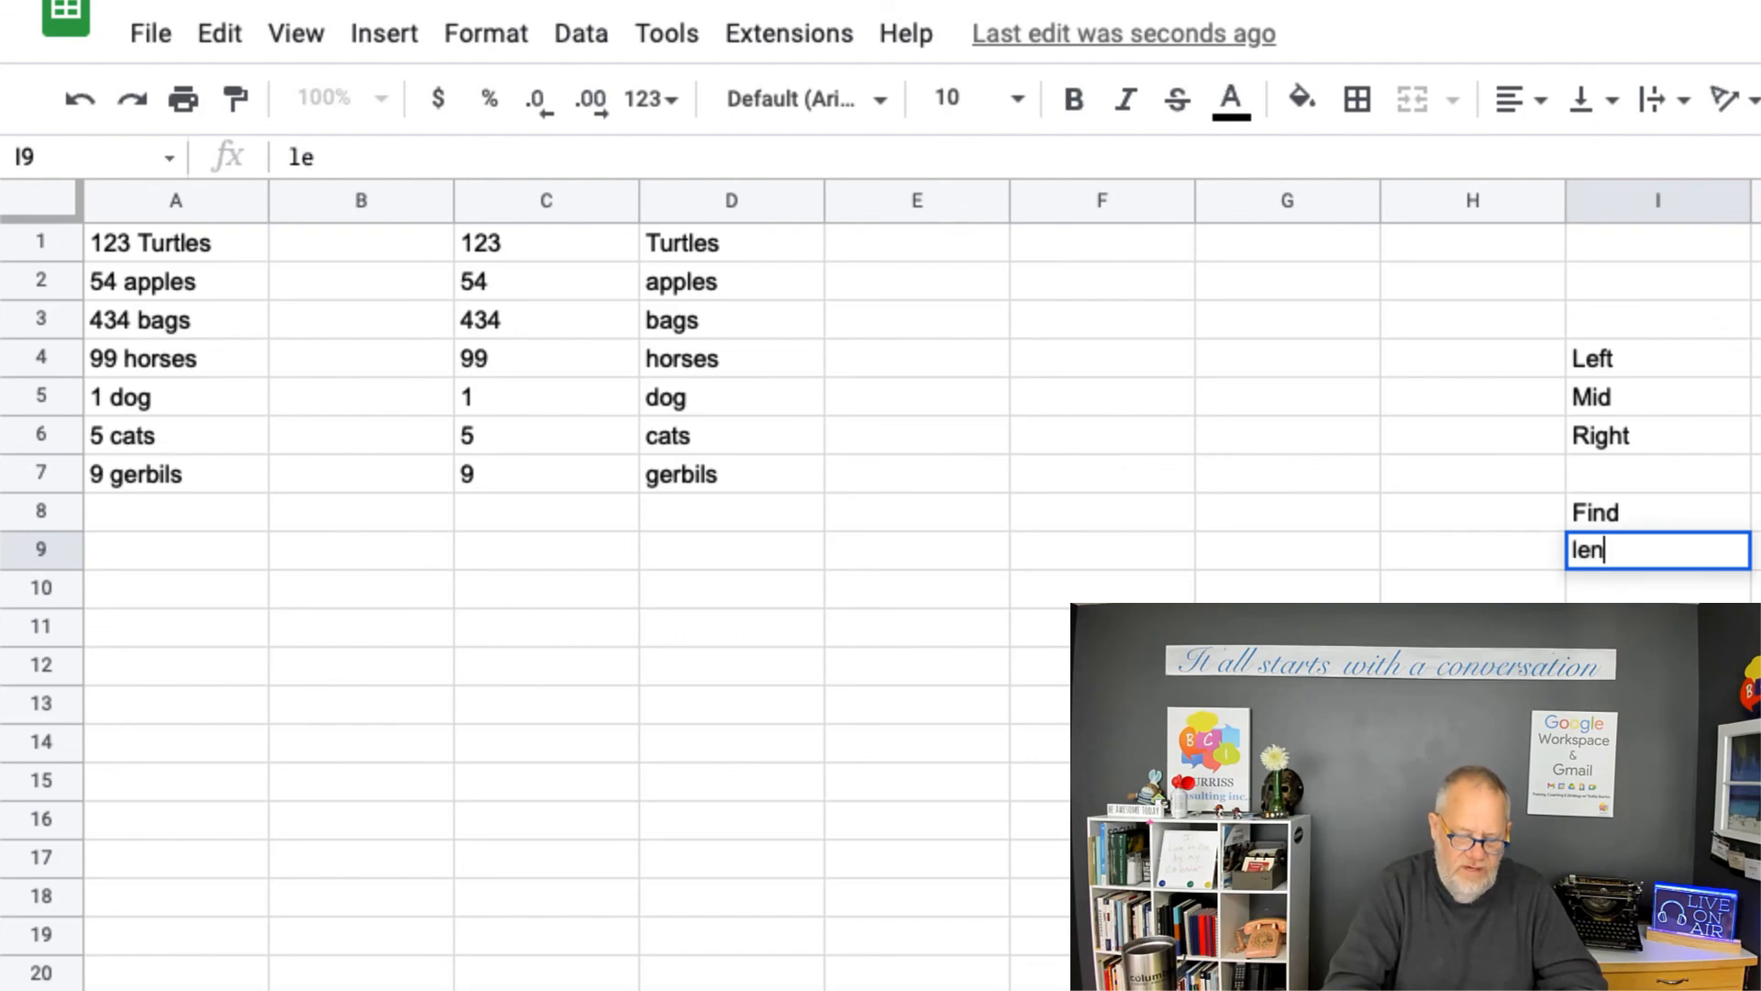
pyautogui.press('Return')
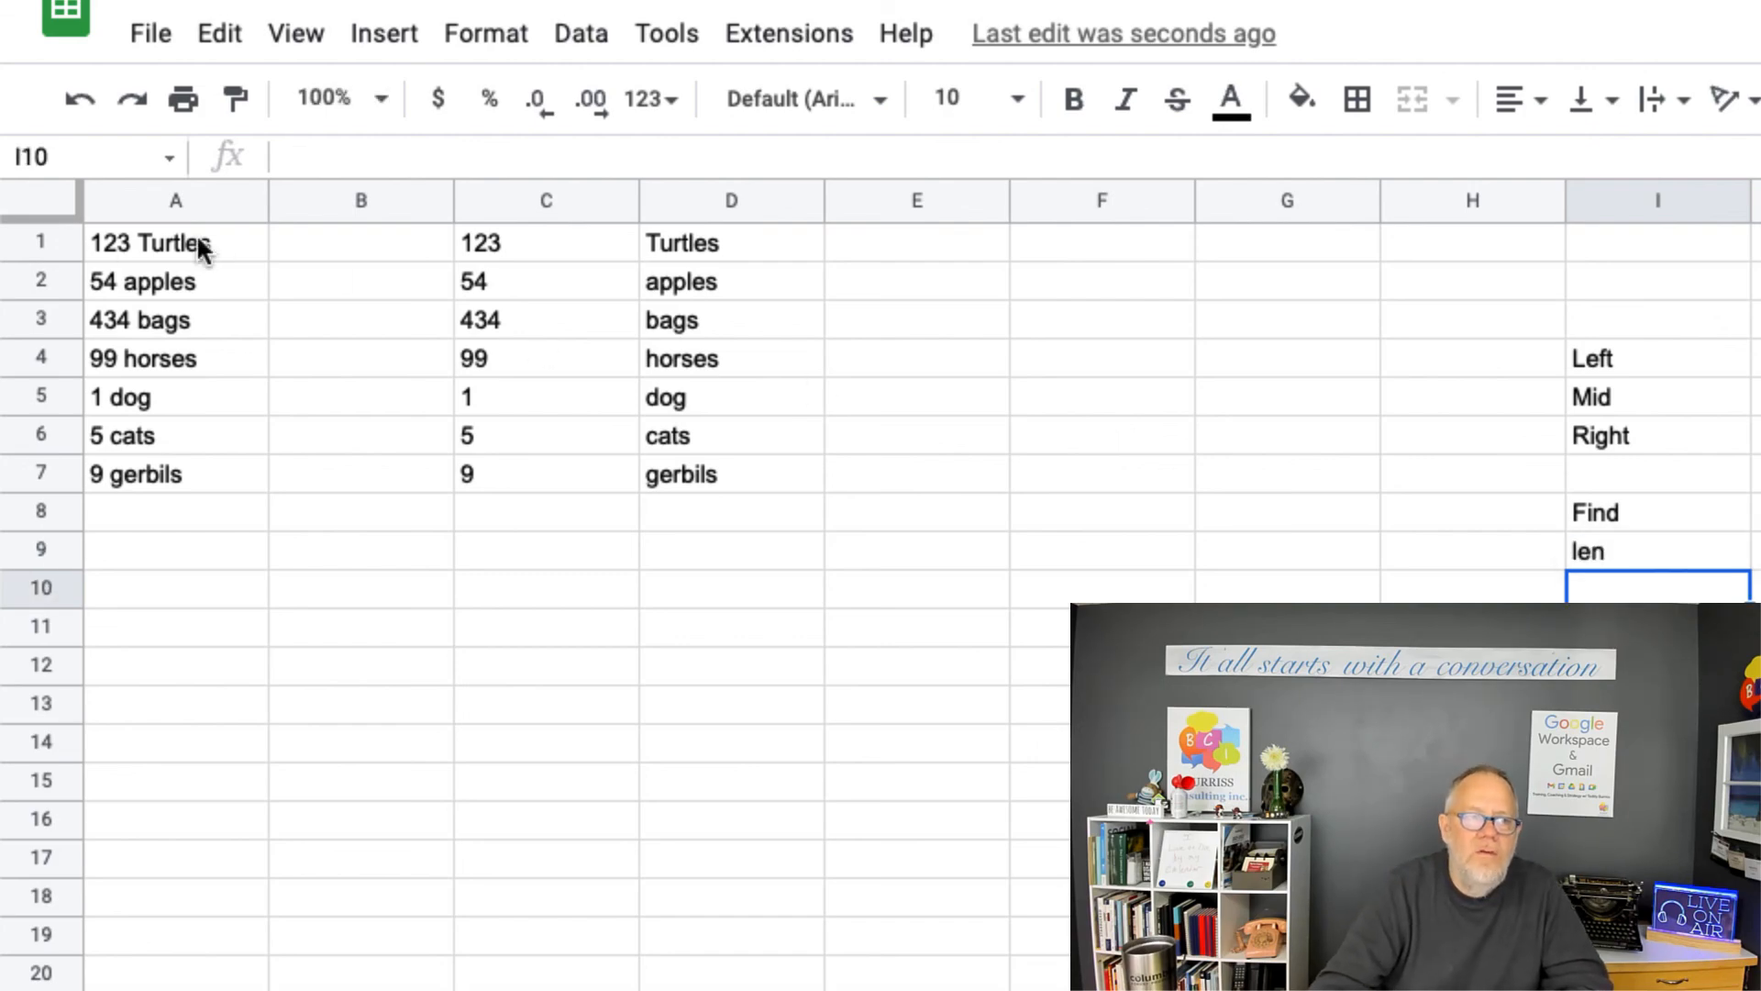
pyautogui.click(893, 246)
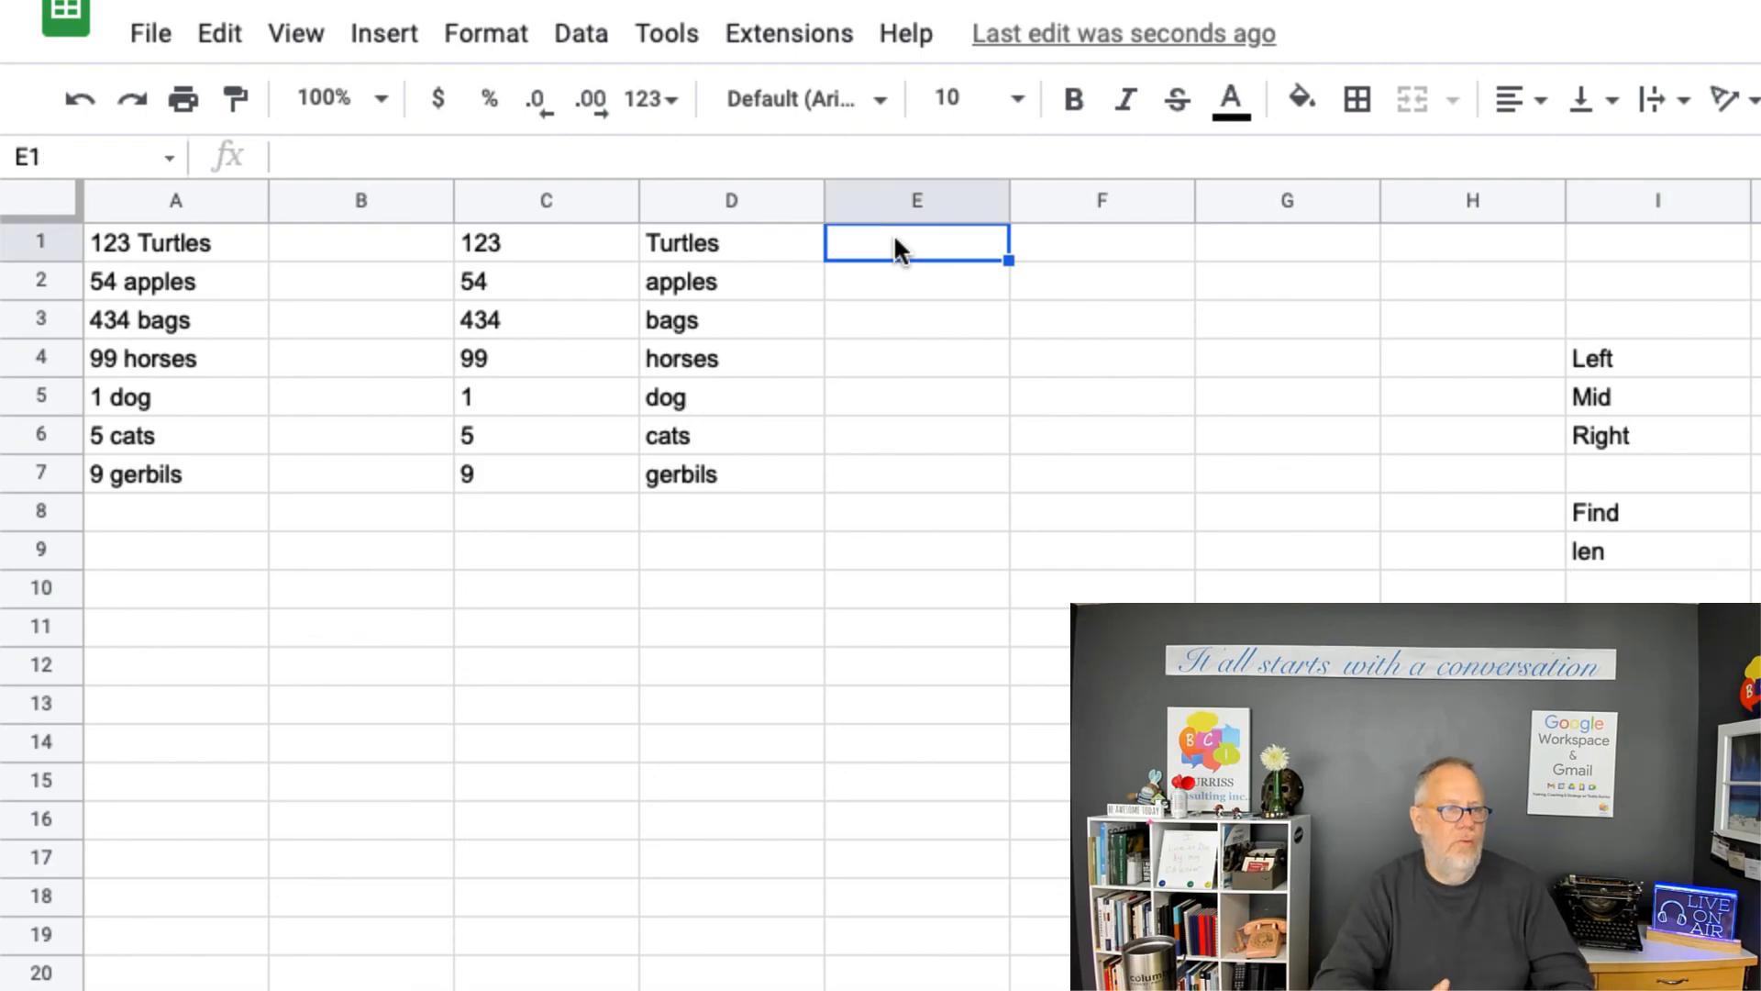